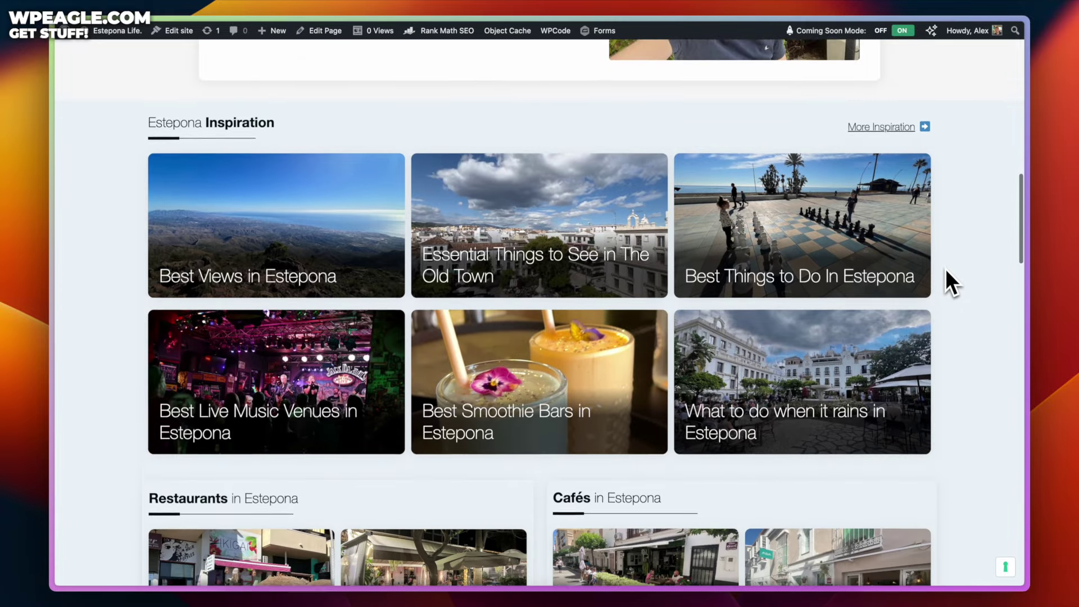
scroll(946, 268, down, 3)
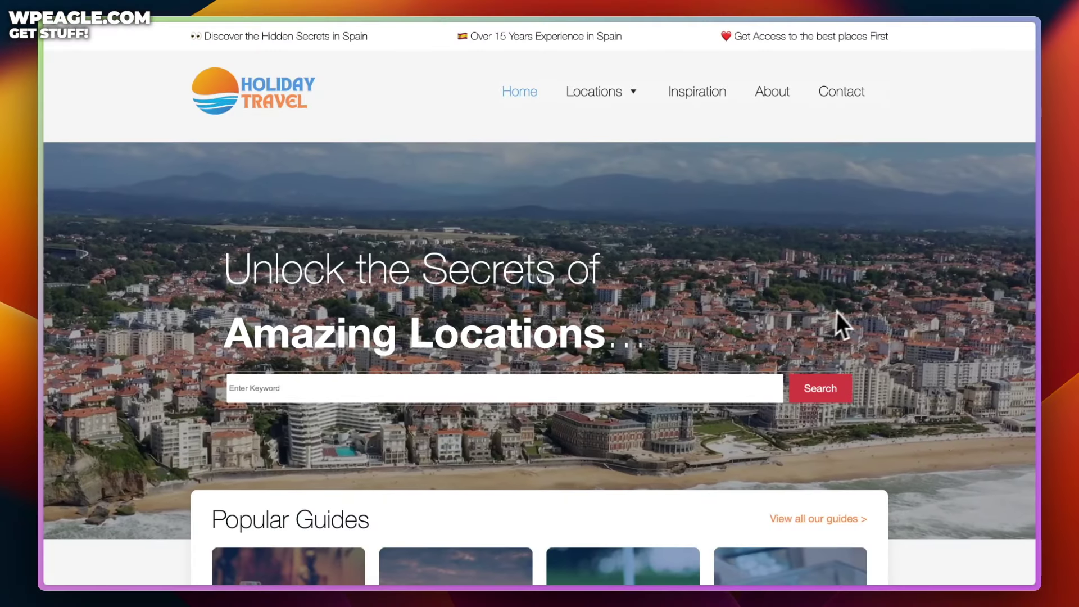
scroll(948, 275, down, 5)
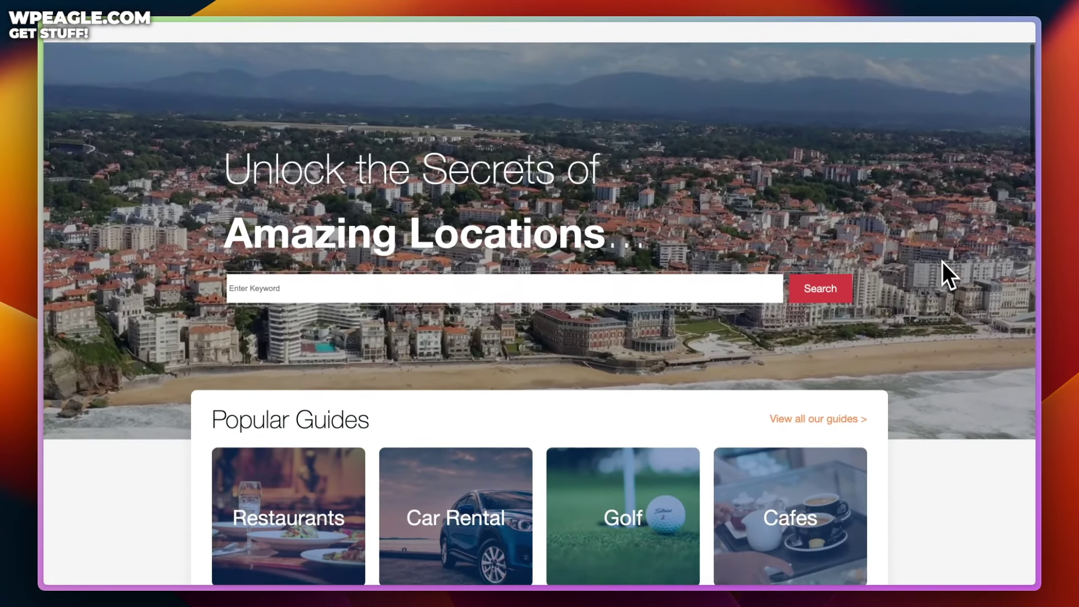
scroll(943, 262, down, 5)
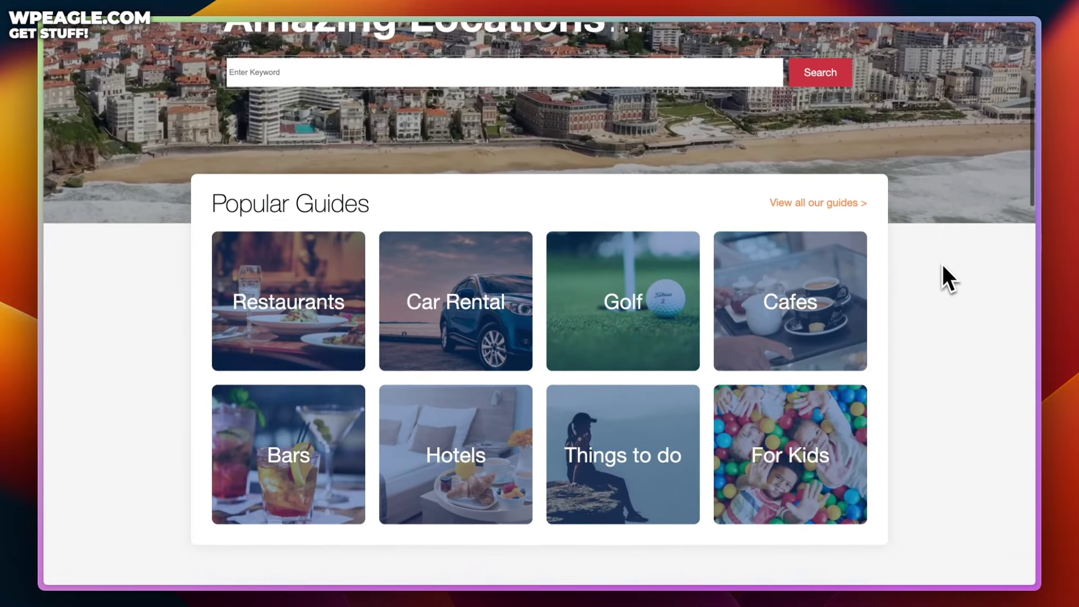
scroll(949, 279, down, 7)
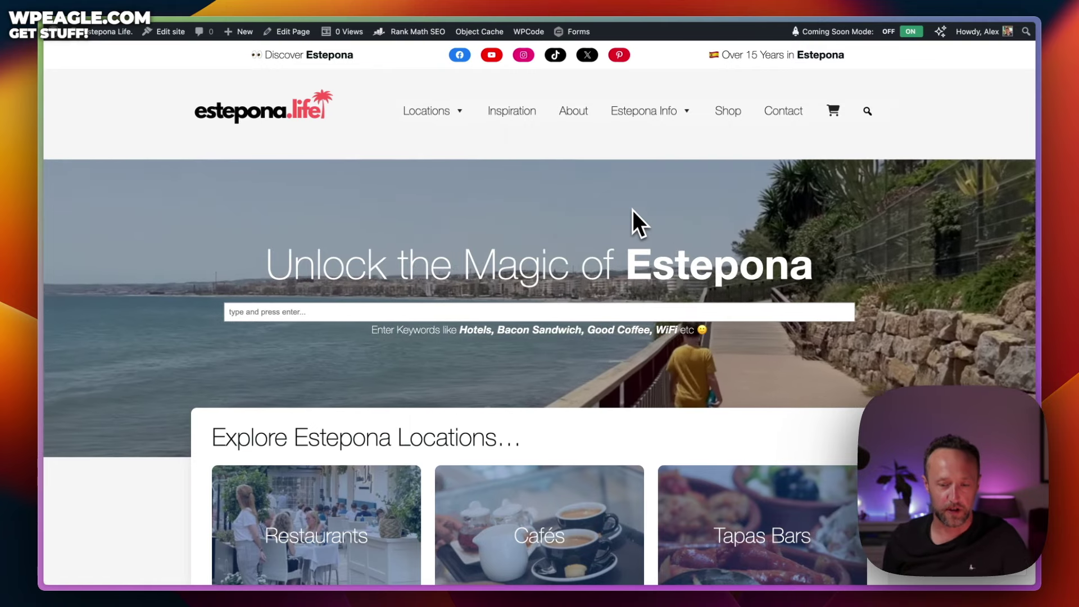
- Open the Popcorn Theme site's demo library and look through the Travel demo's home page
mouse_move(39, 182)
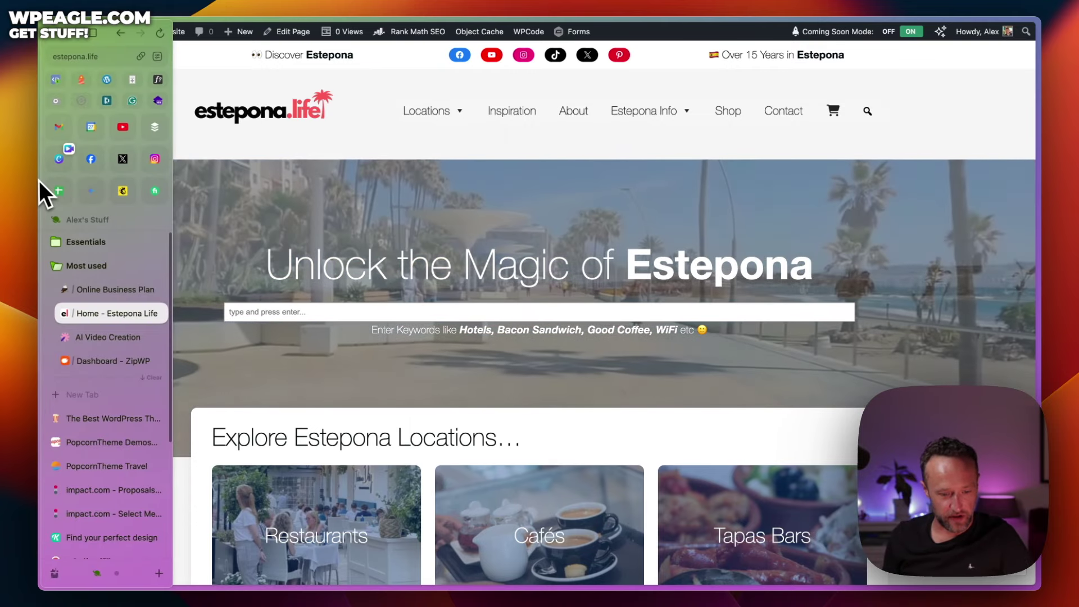
scroll(137, 356, down, 2)
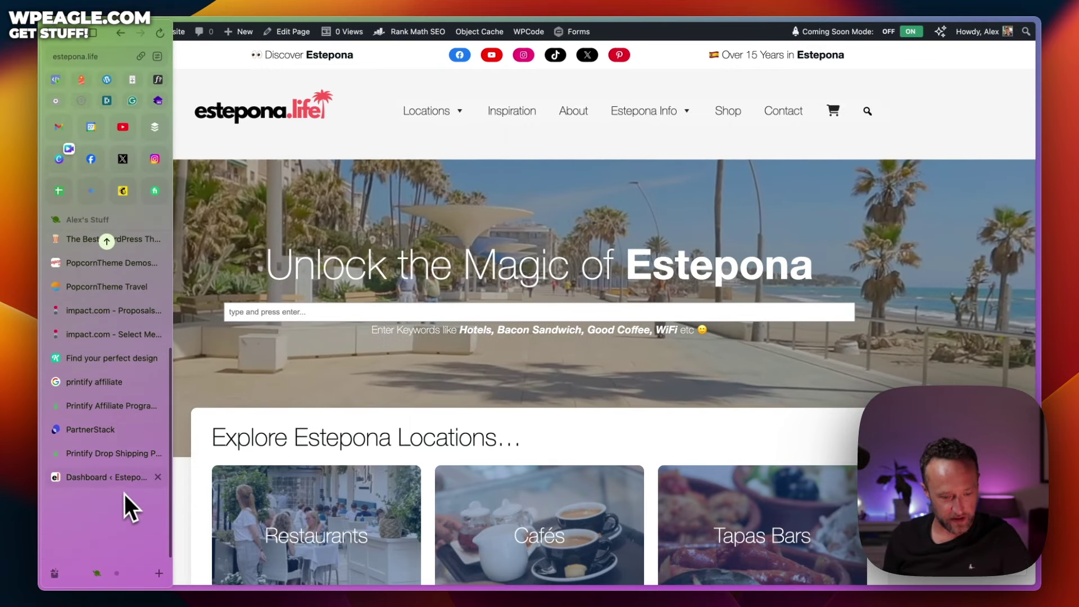
click(121, 336)
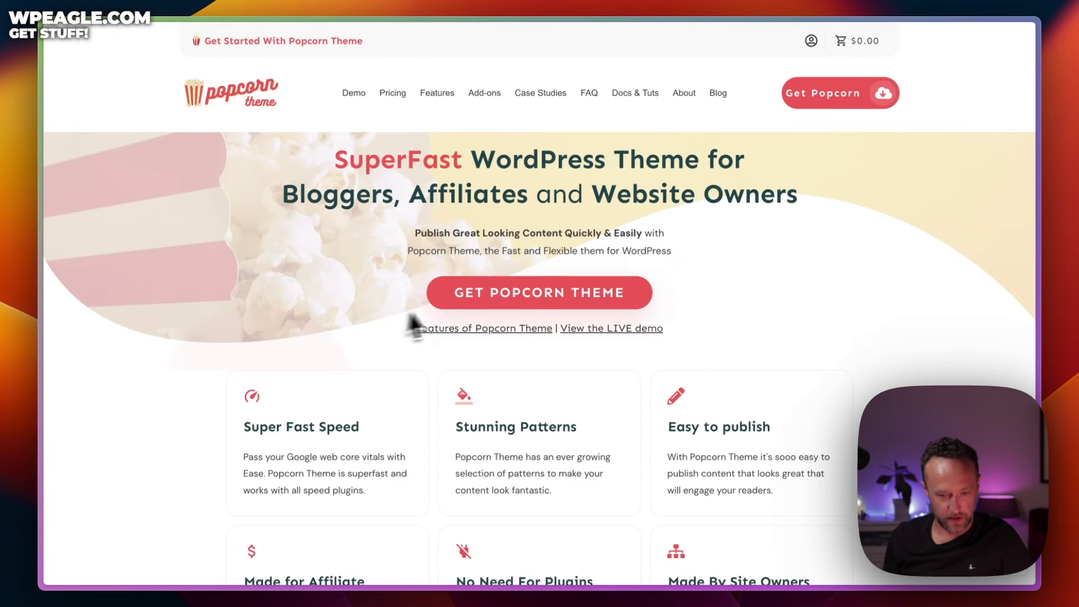
click(358, 92)
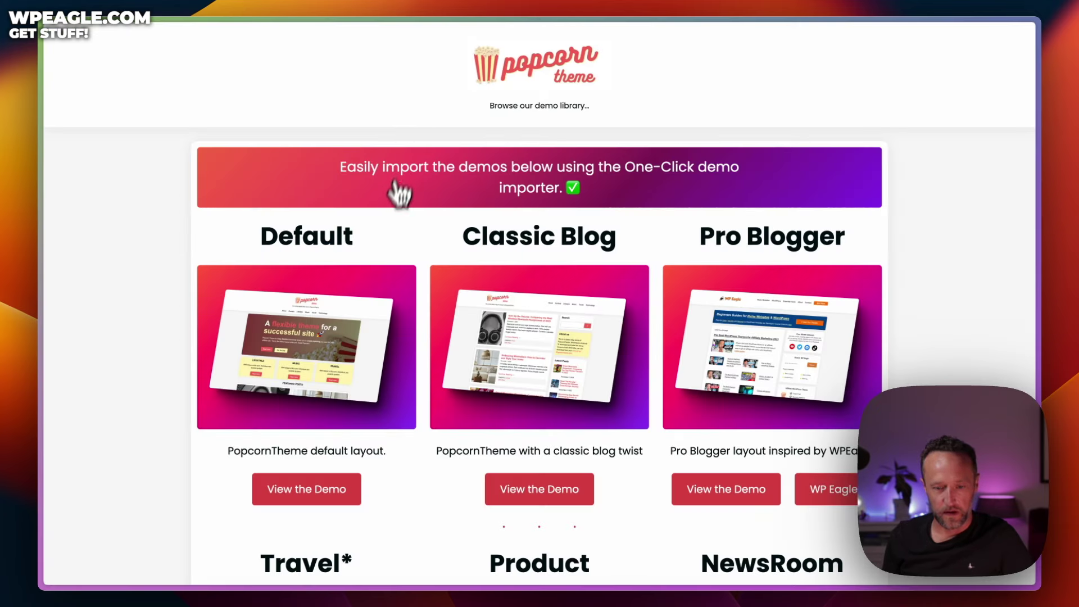
scroll(401, 194, down, 7)
click(315, 445)
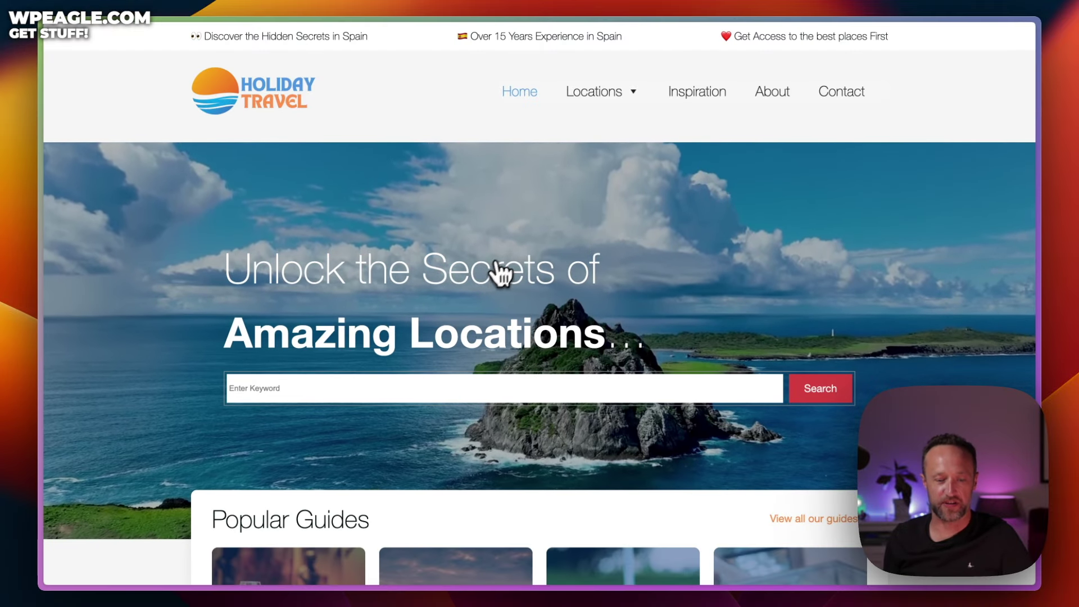
scroll(574, 208, down, 13)
scroll(573, 209, up, 1)
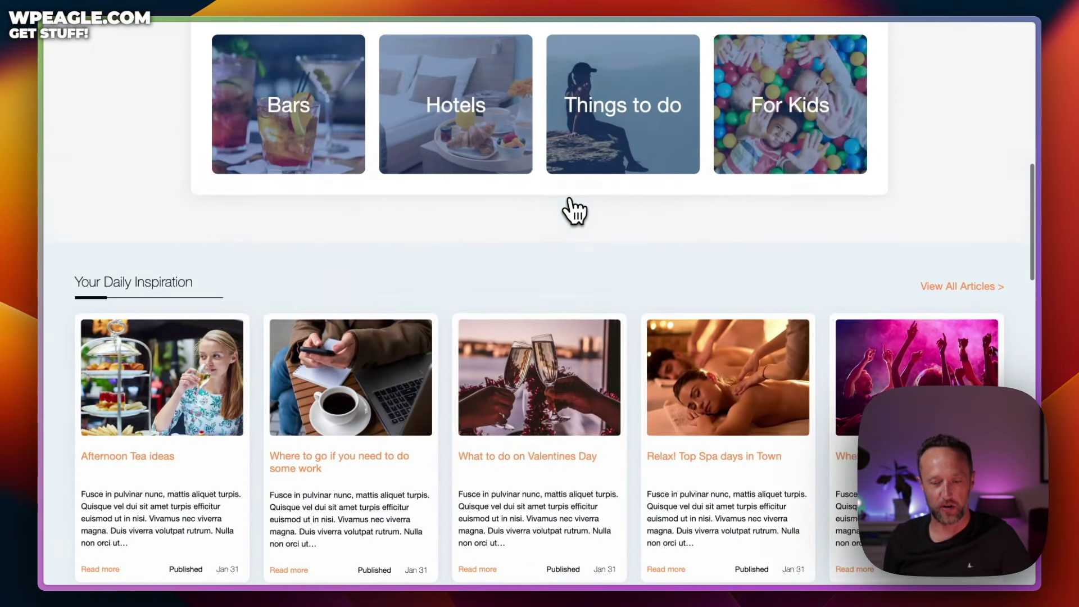
scroll(573, 210, up, 12)
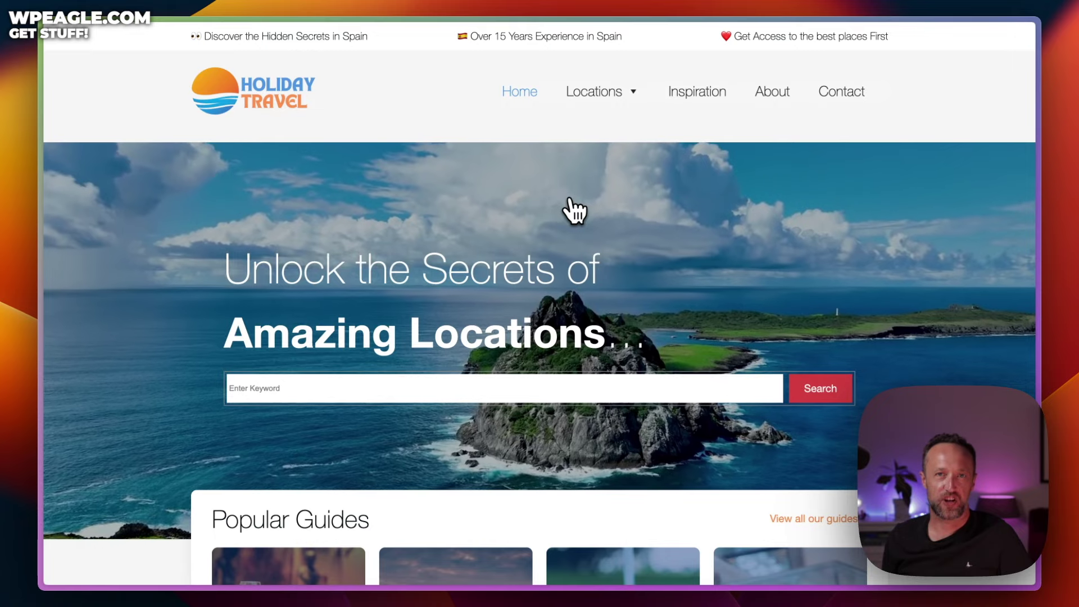
- Return to the Estepona Life home page and examine its layout and the Locations submenu
mouse_move(45, 180)
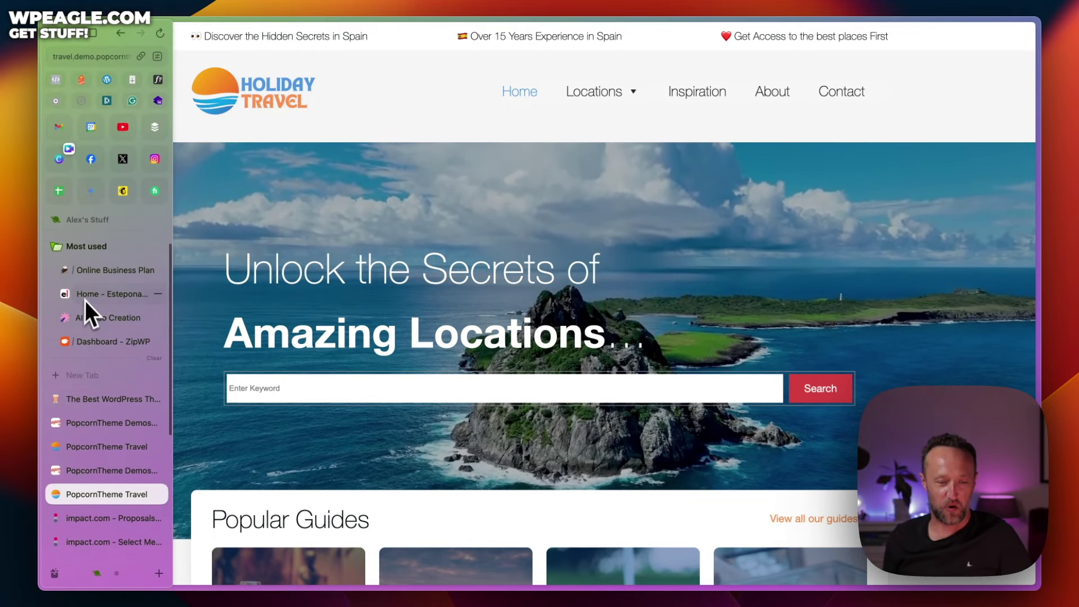
click(86, 304)
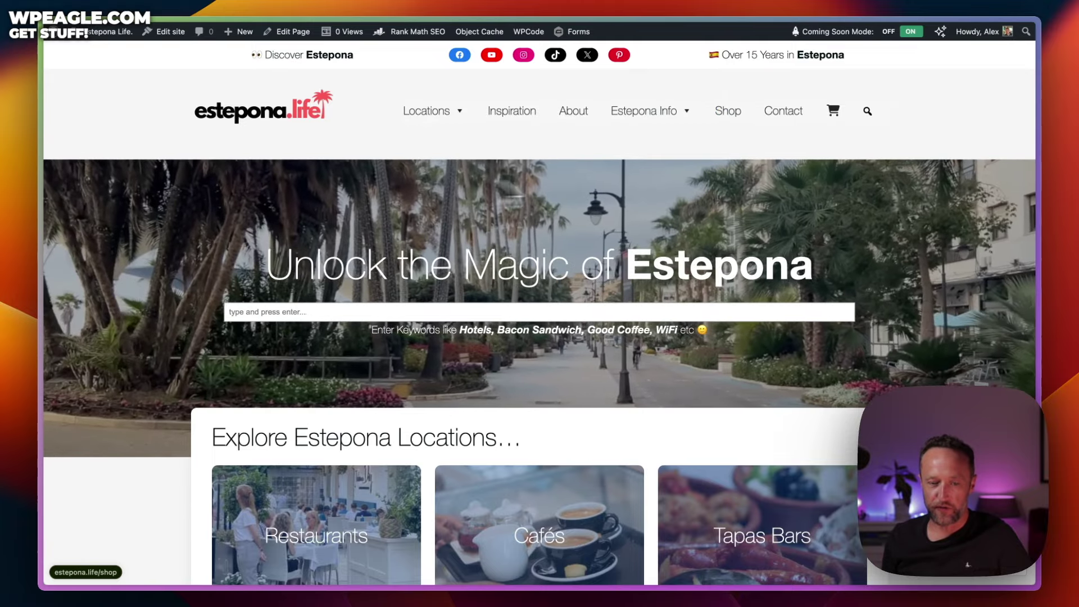
scroll(540, 202, down, 10)
scroll(535, 208, up, 10)
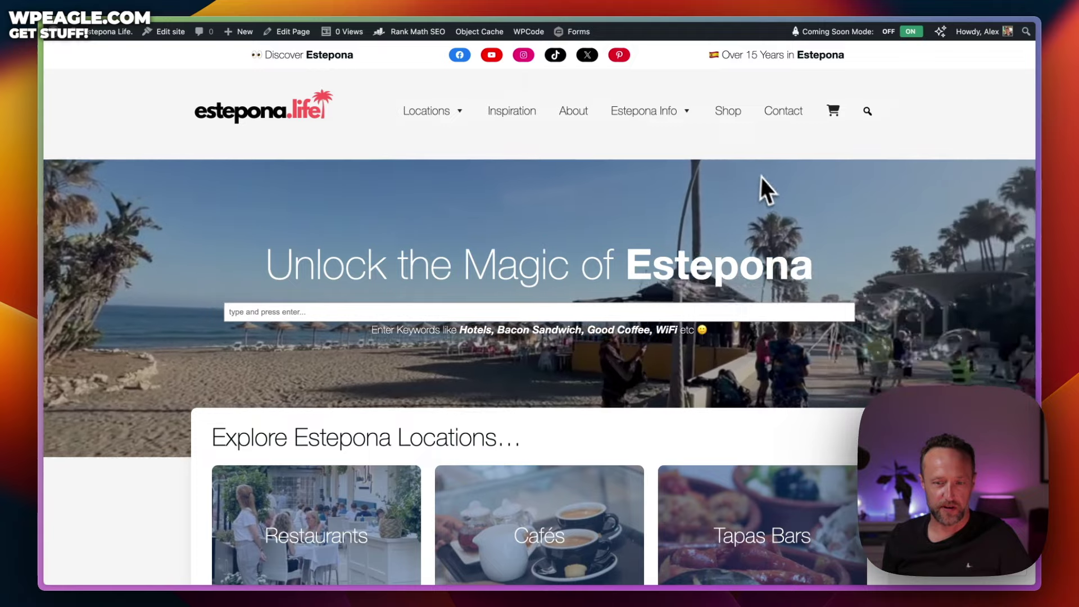
mouse_move(462, 111)
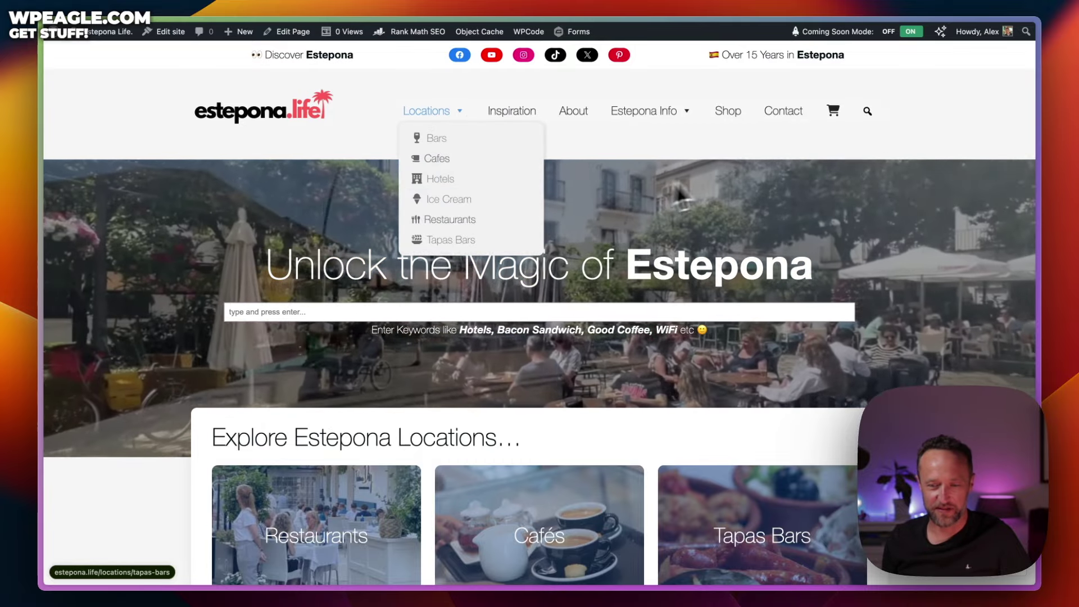
mouse_move(695, 108)
scroll(541, 194, down, 3)
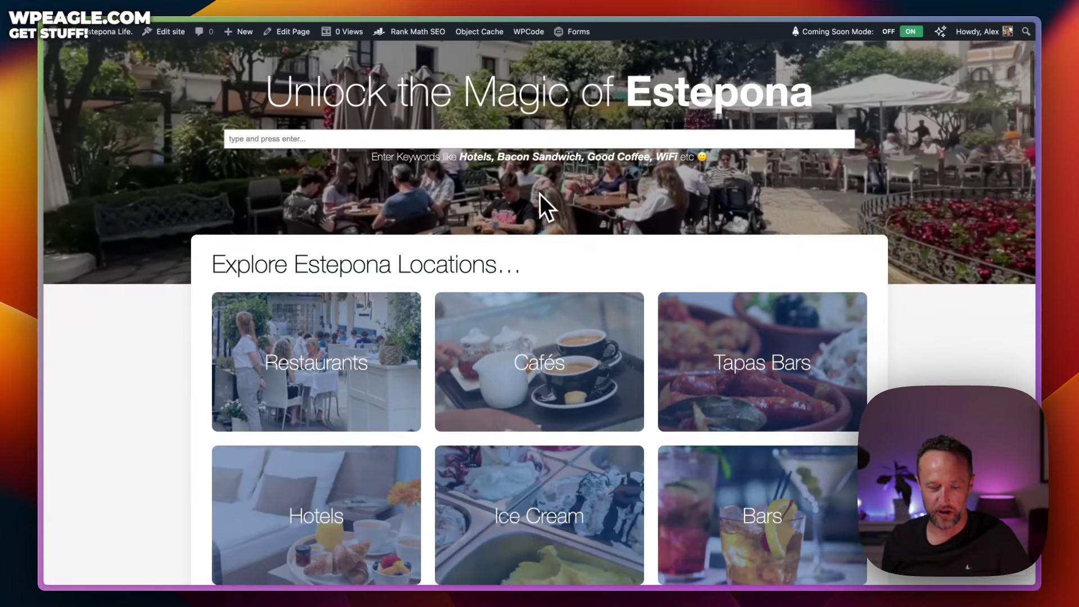
scroll(541, 194, up, 3)
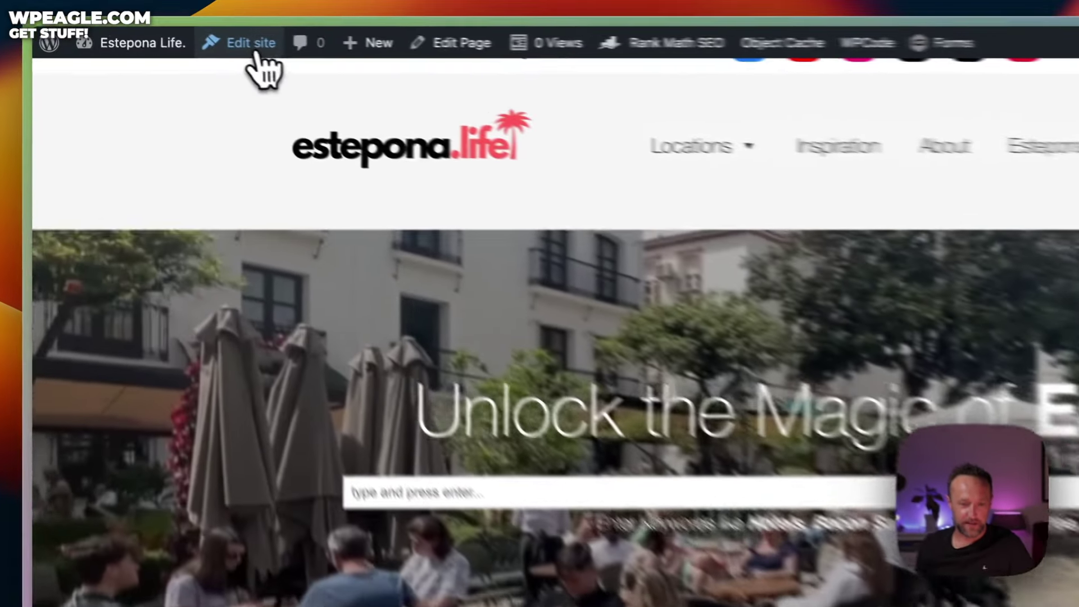
- Open the home page's Front Page template for editing in the site editor and select the Hero pattern
click(171, 33)
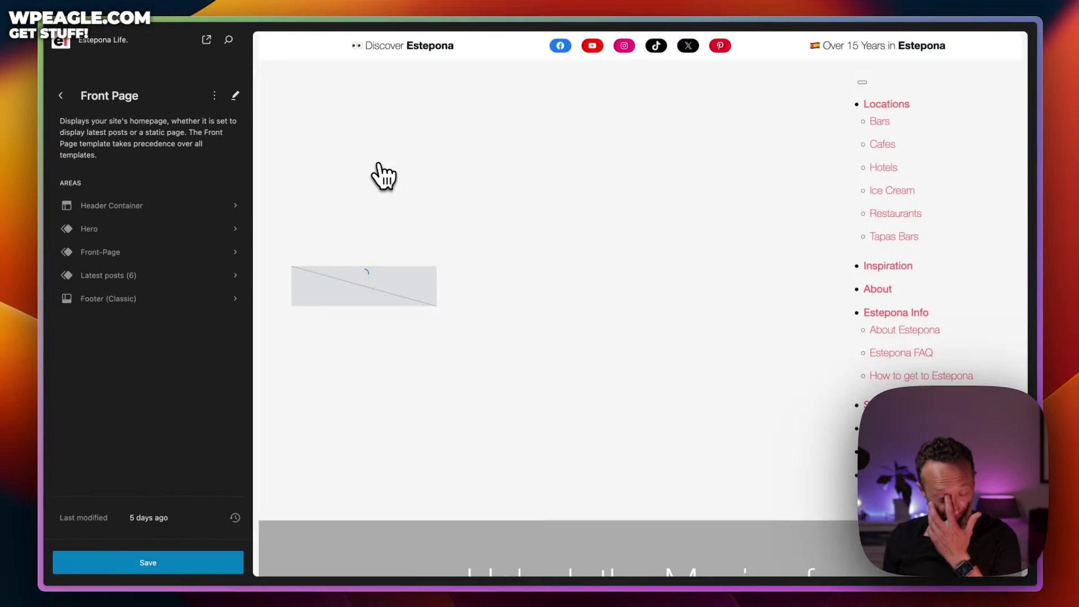
click(380, 172)
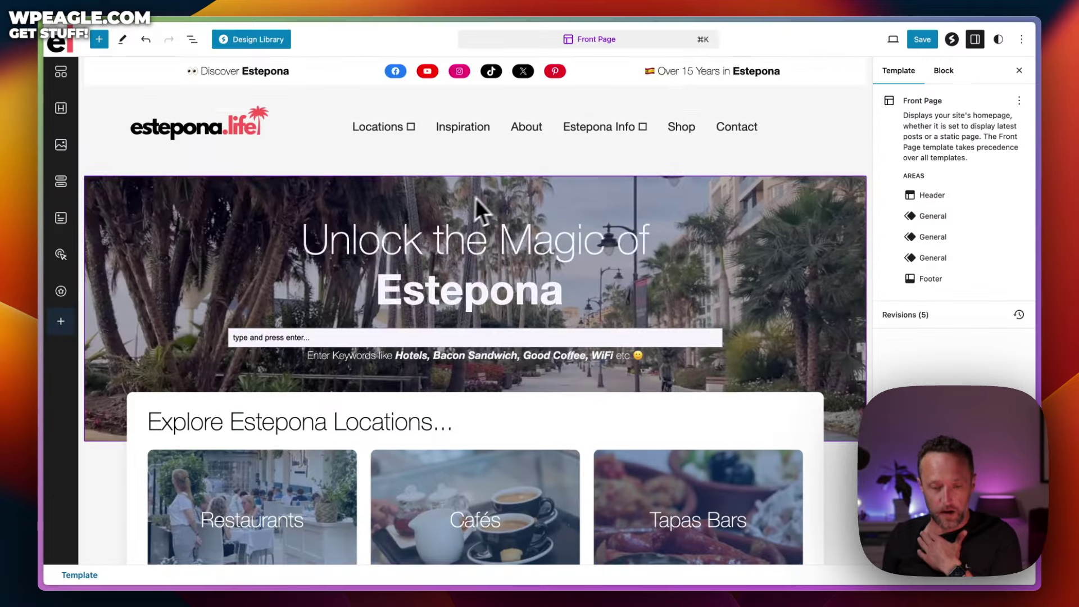
scroll(475, 199, down, 1)
click(200, 140)
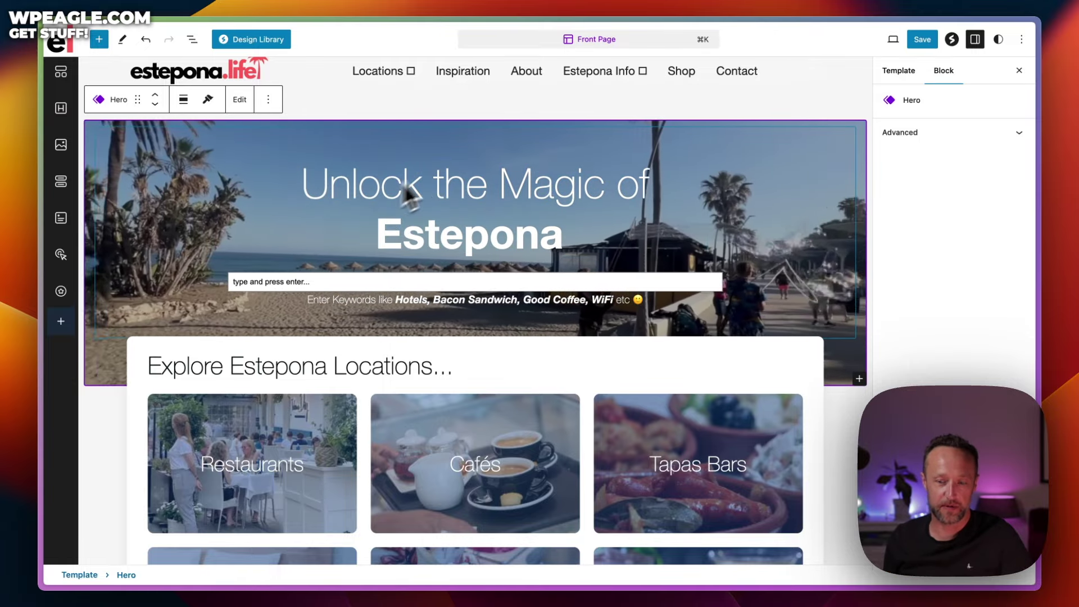
scroll(584, 212, up, 1)
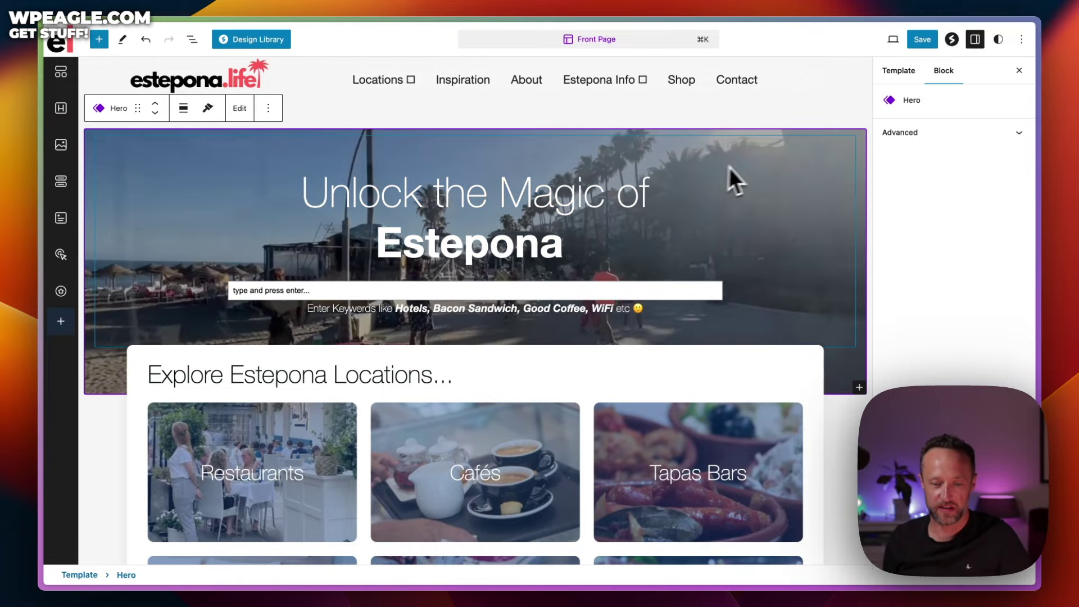
- Inspect the hero's search block, the keyword hint paragraph and the main heading by selecting each one
scroll(736, 169, down, 2)
click(602, 270)
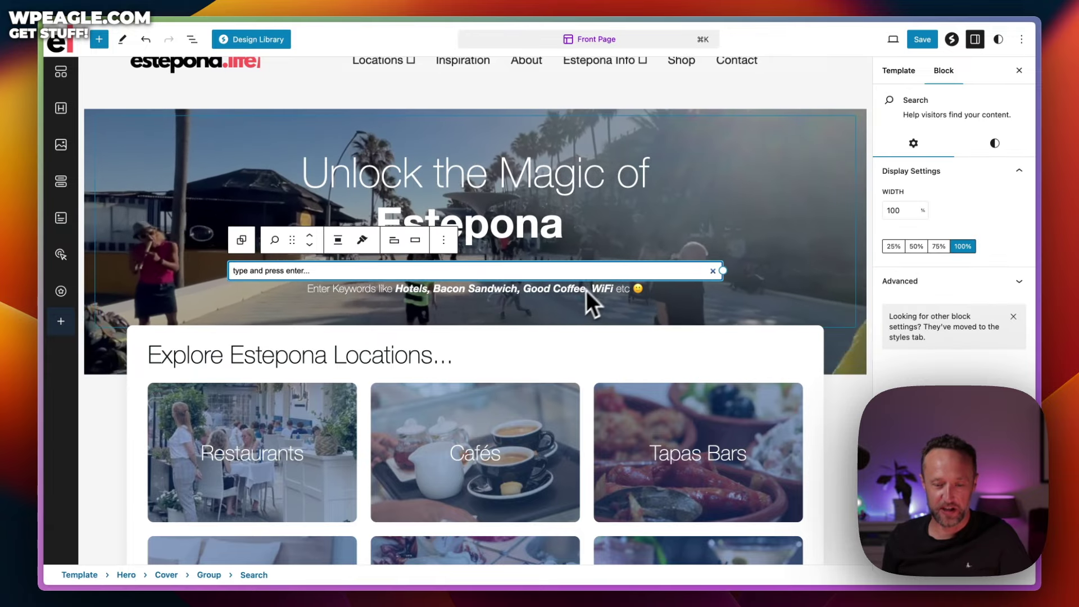
click(578, 292)
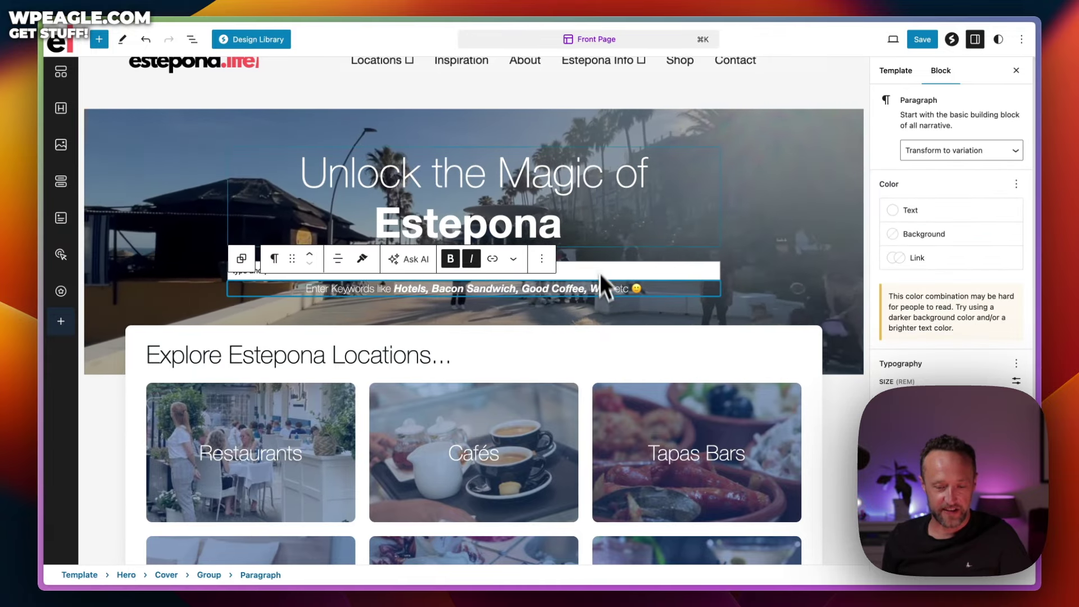
click(512, 185)
scroll(539, 174, down, 5)
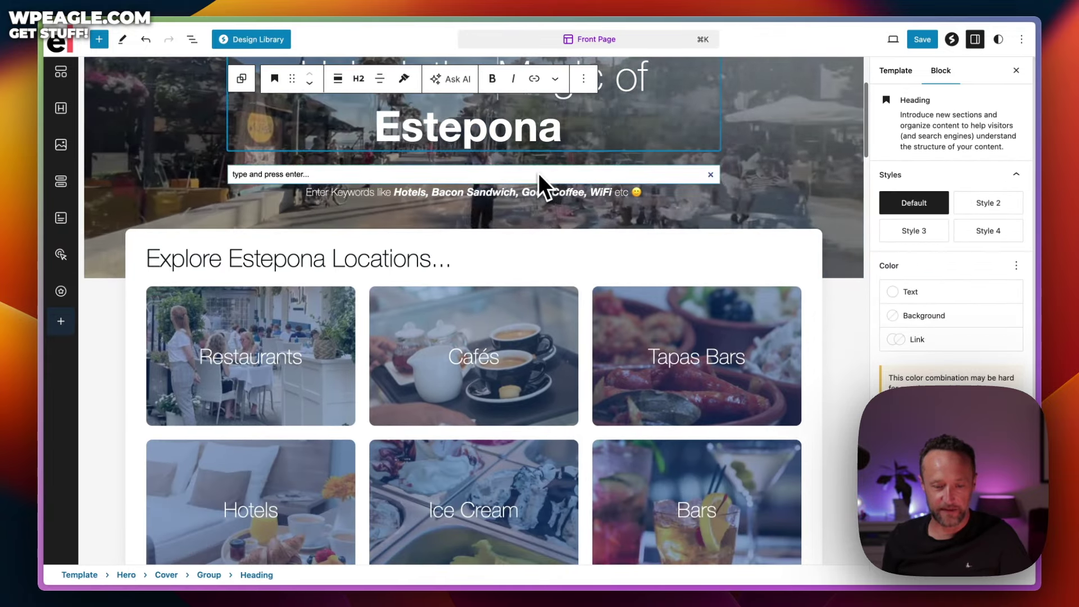
- Select the Front-Page pattern, show the template's block structure and select the Restaurants cover block
click(314, 224)
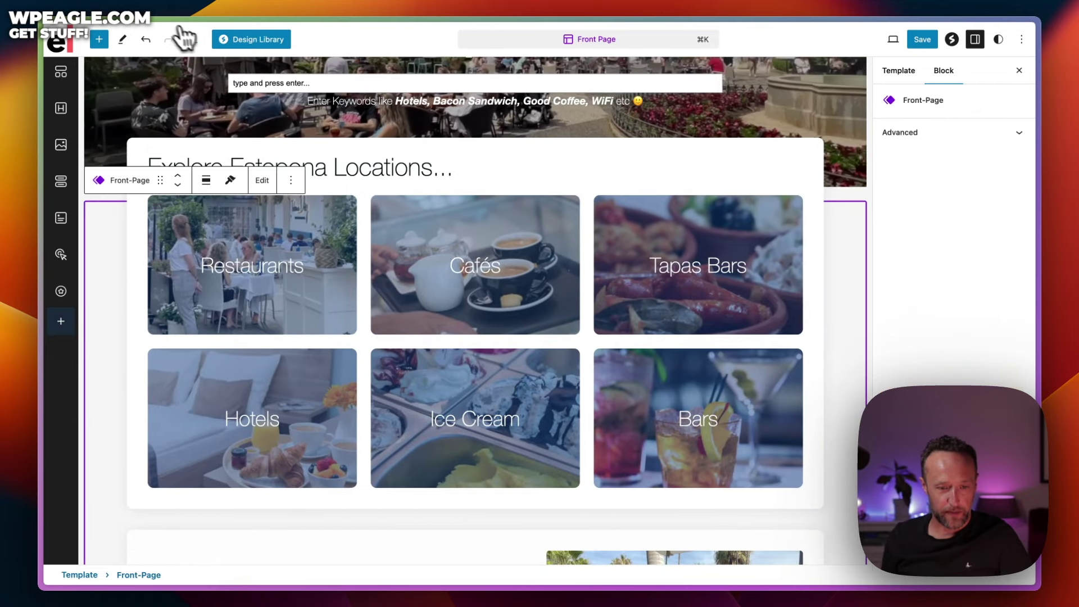
click(192, 38)
click(393, 228)
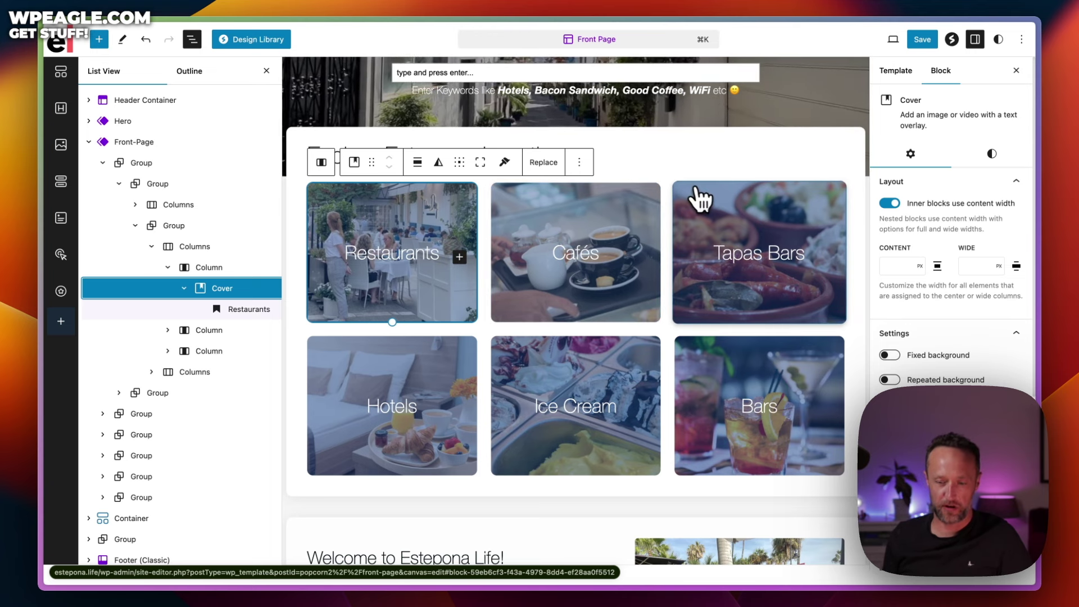
- Select the second row of location tiles as a Columns block, and select the group holding the Welcome to Estepona Life section
scroll(703, 202, down, 6)
scroll(707, 199, up, 3)
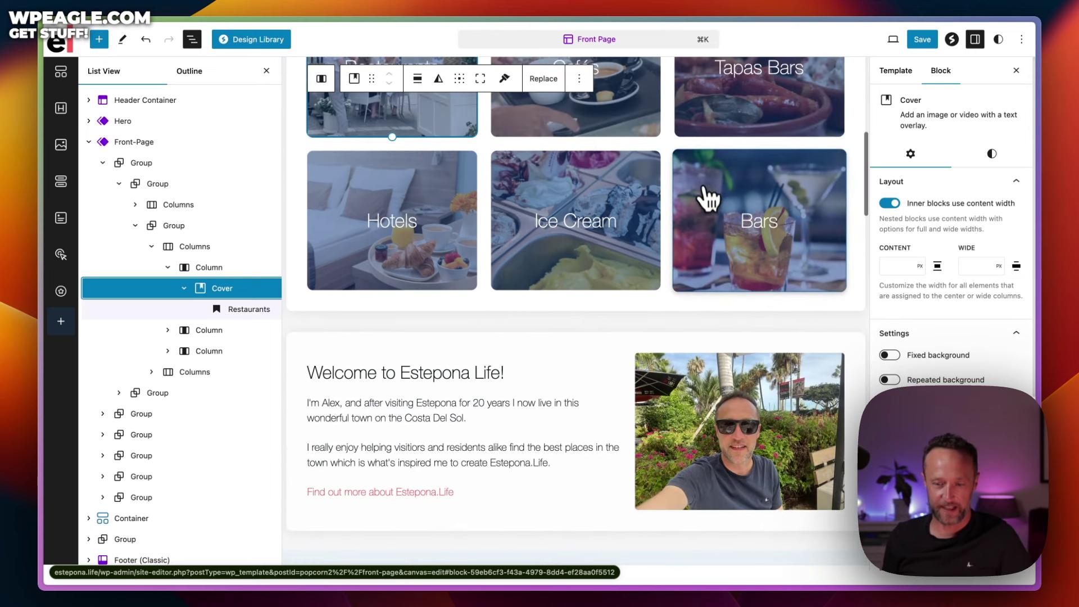
scroll(527, 195, up, 2)
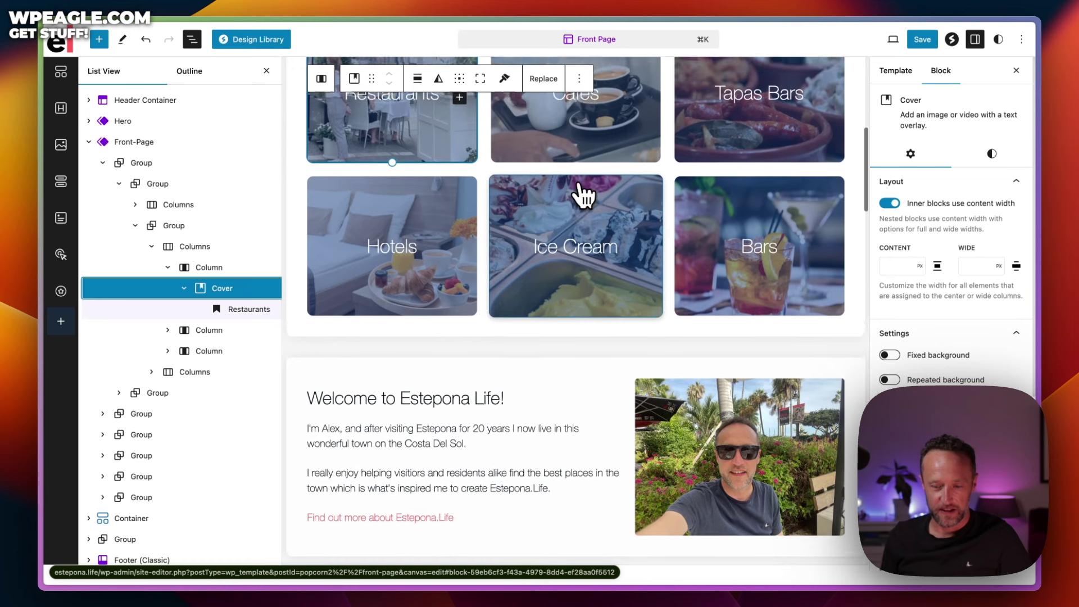
click(537, 192)
scroll(619, 195, down, 5)
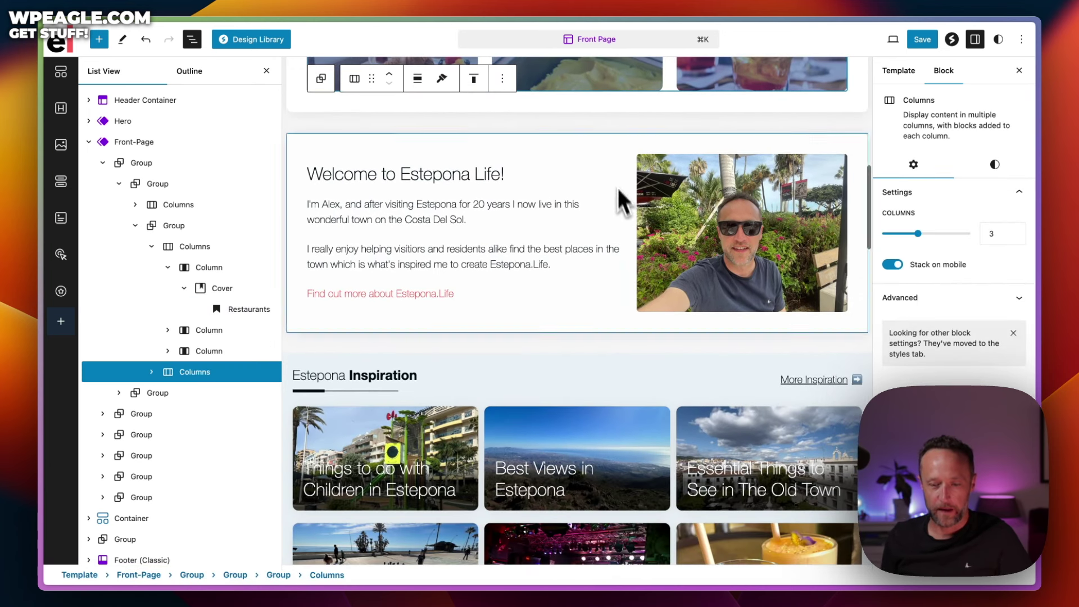
click(562, 131)
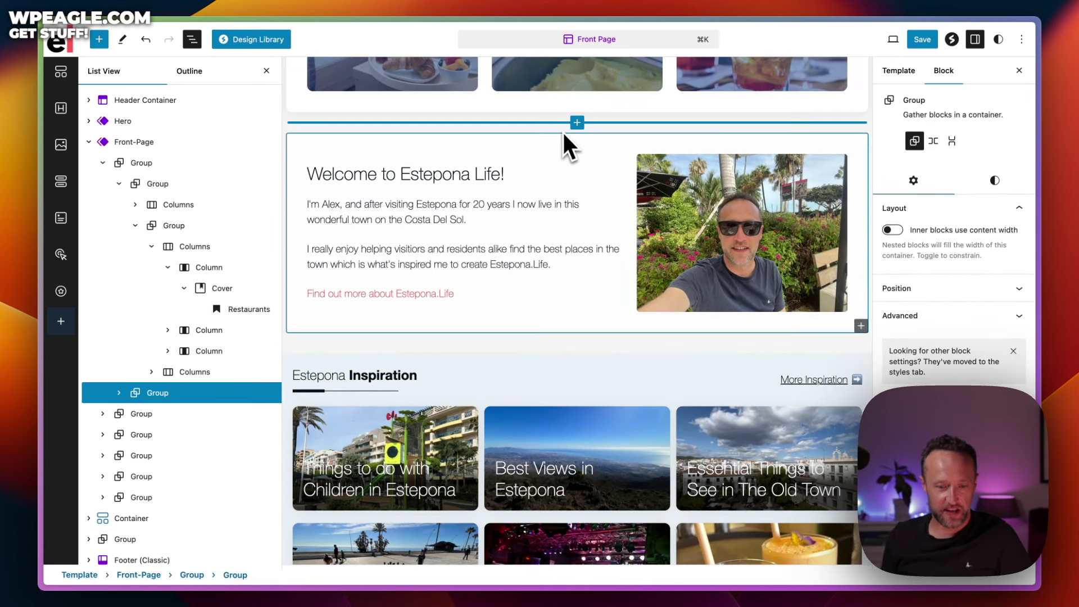
- Select the cover block inside the Estepona Inspiration query loop and expand it in the block structure to its title
scroll(652, 184, down, 2)
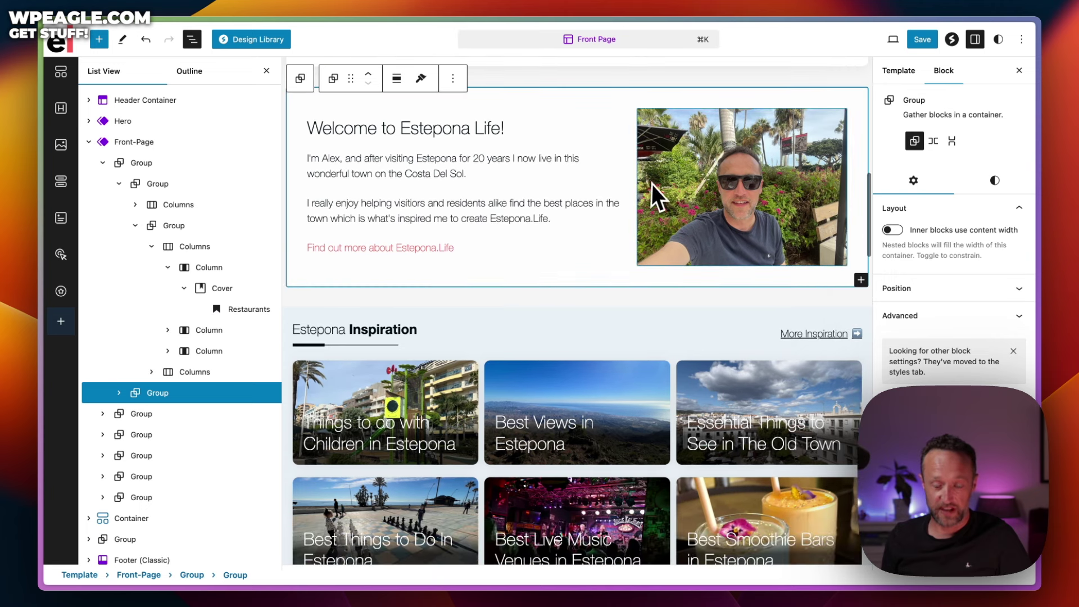
scroll(675, 185, down, 5)
click(459, 188)
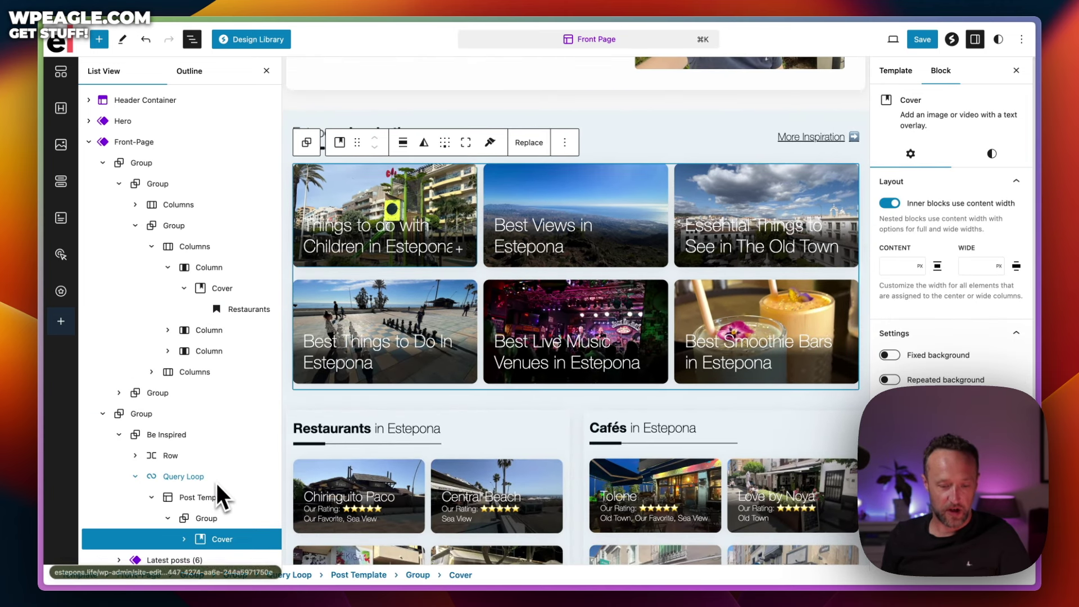
scroll(228, 369, down, 5)
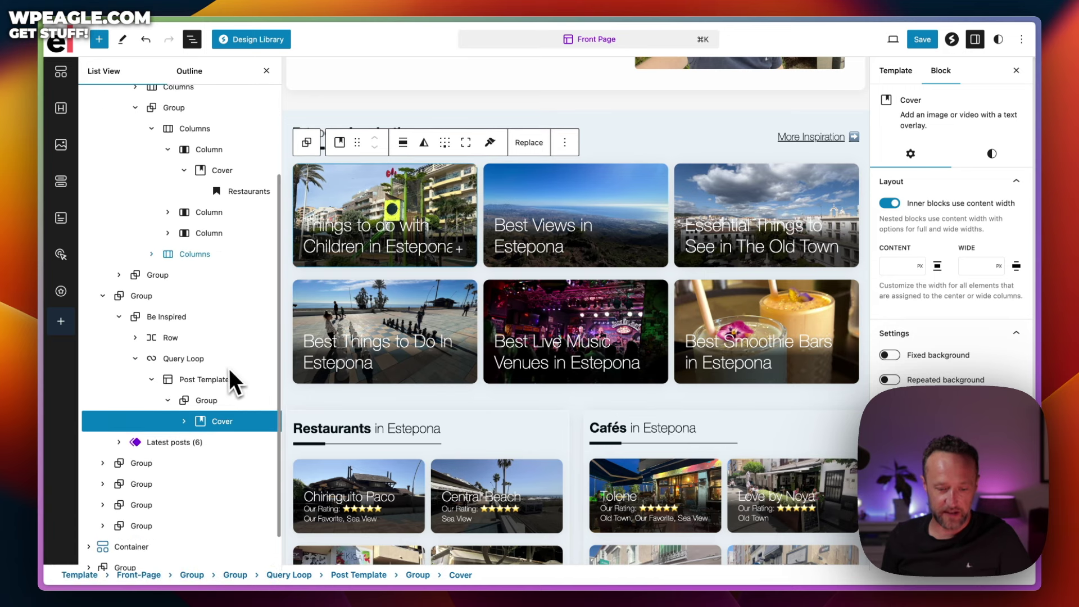
click(185, 422)
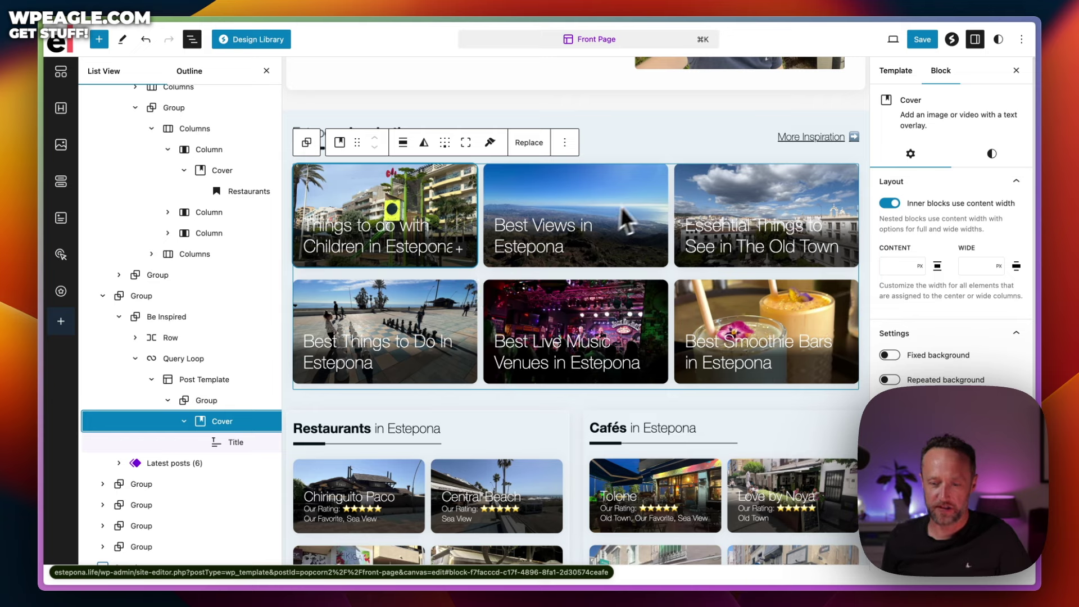
scroll(636, 190, down, 5)
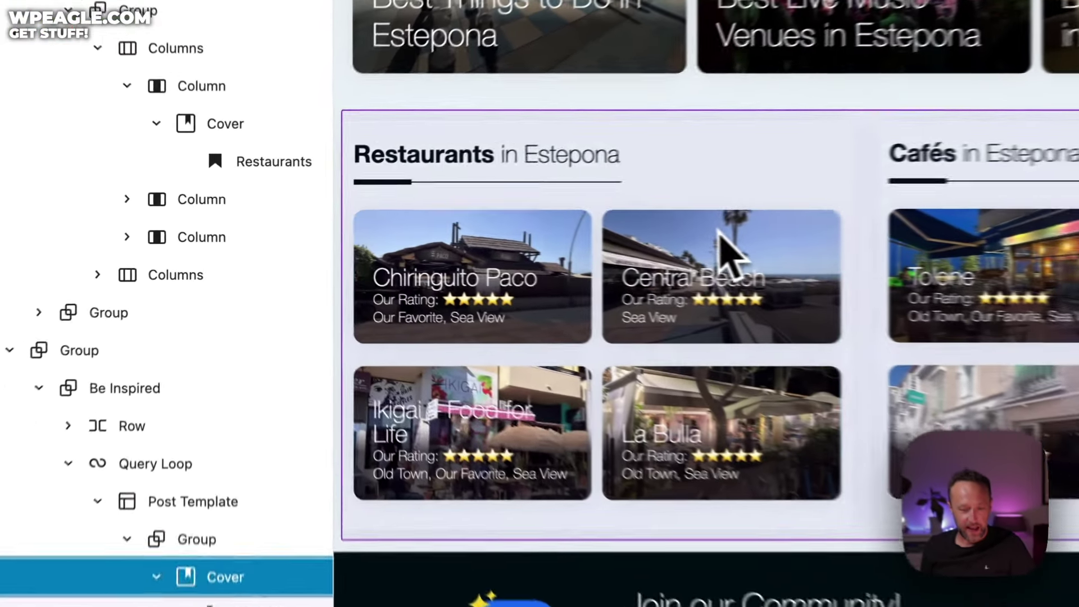
- Select the Latest posts (6) pattern and expand it in the block structure down to the Restaurants section's Location Card
click(497, 239)
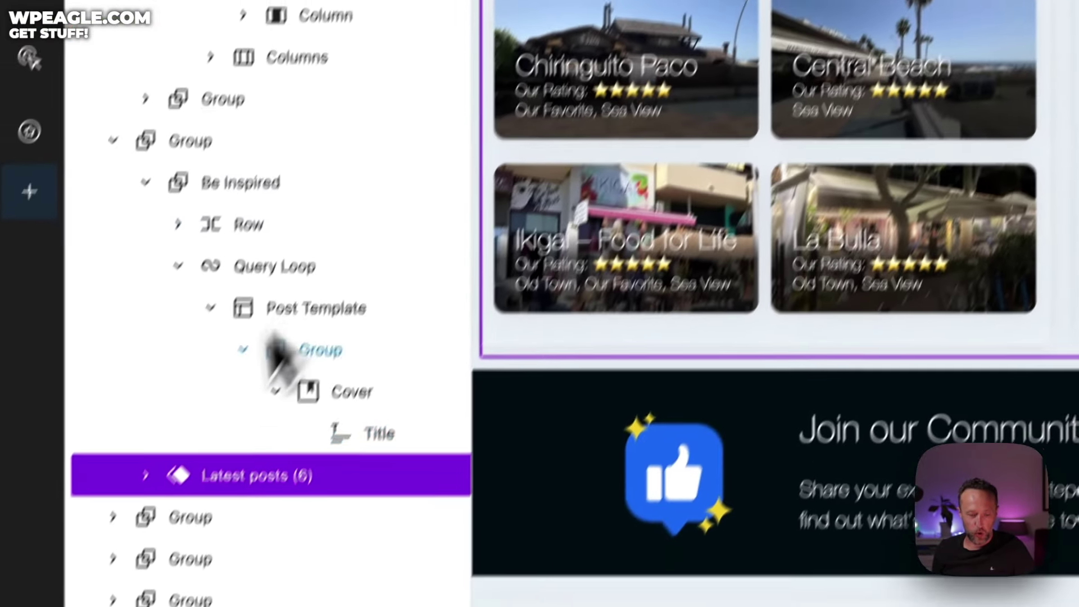
click(147, 476)
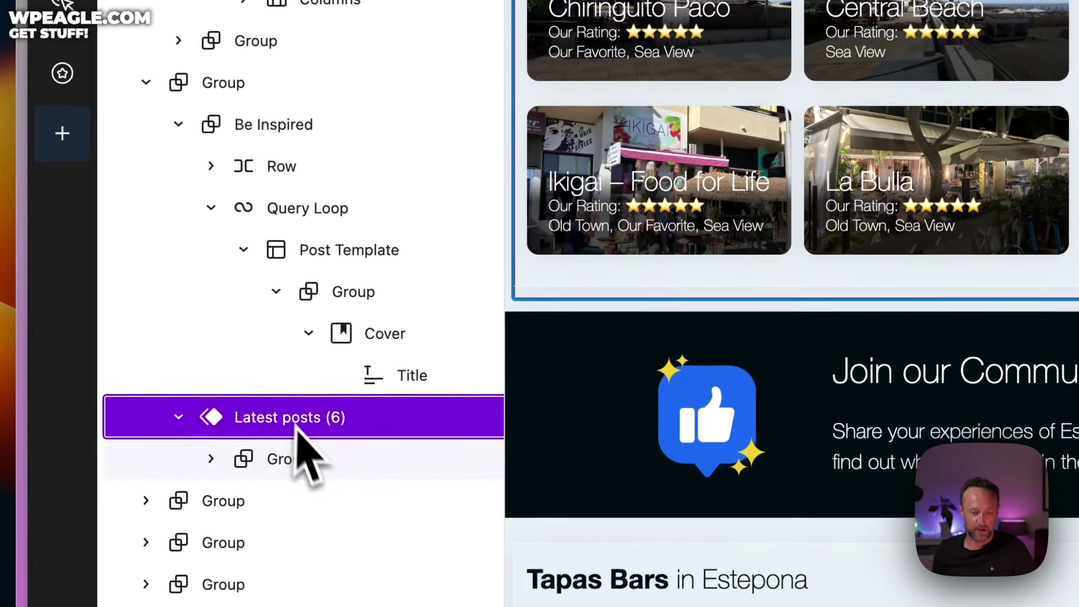
click(228, 521)
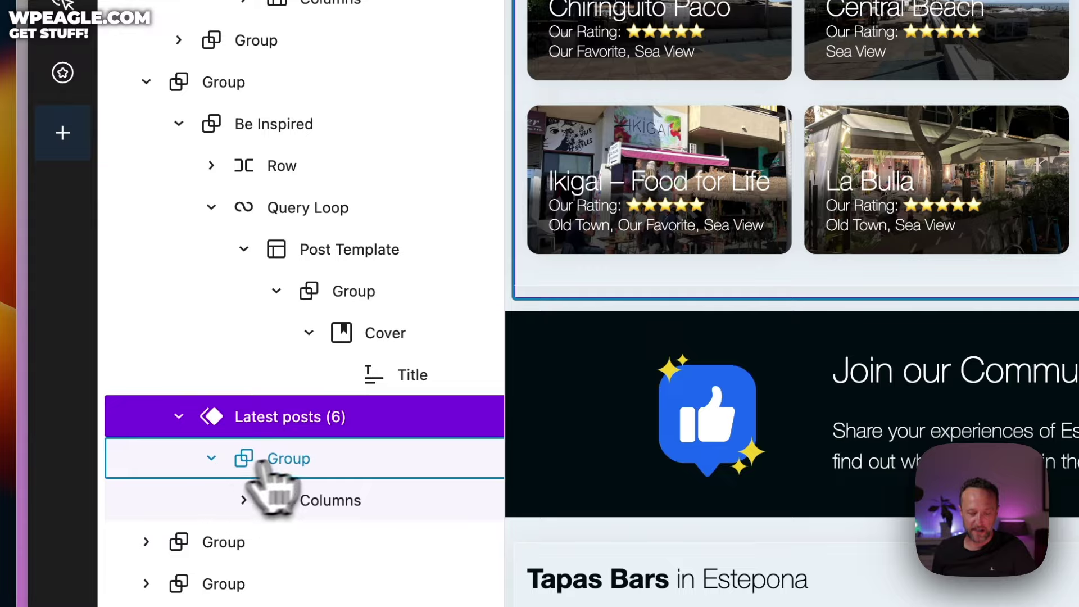
click(683, 17)
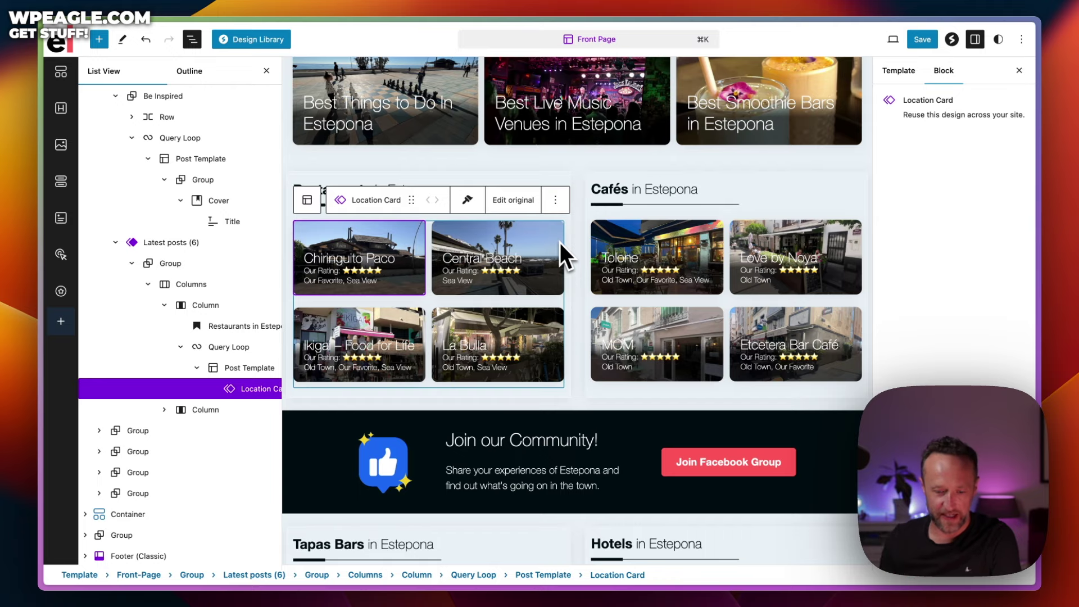
- Inspect the Restaurants query loop by selecting its Post Template and the Location Card pattern inside it
scroll(560, 241, down, 1)
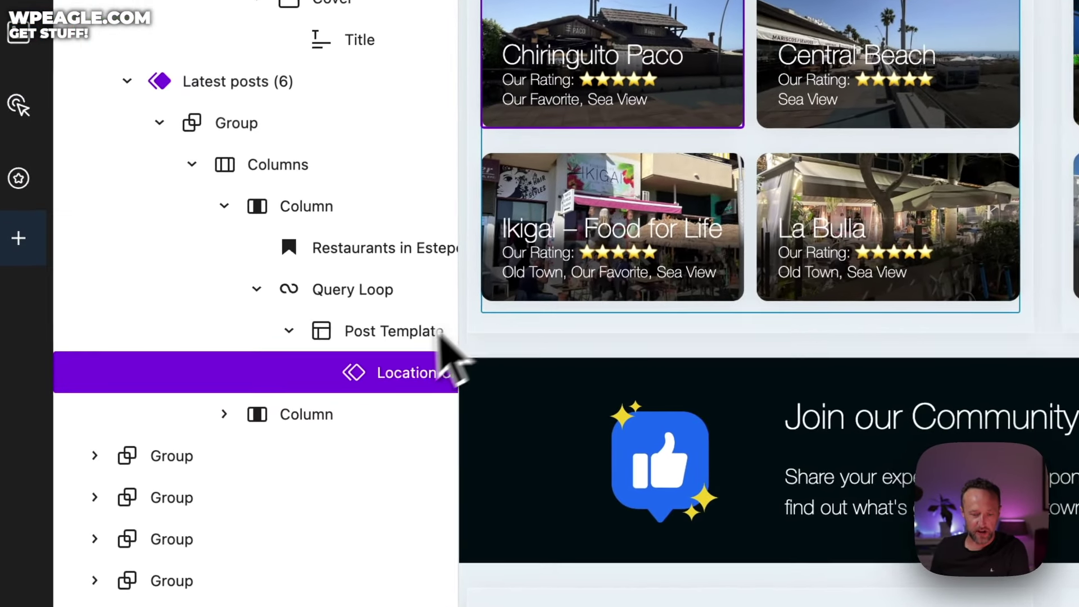
click(441, 333)
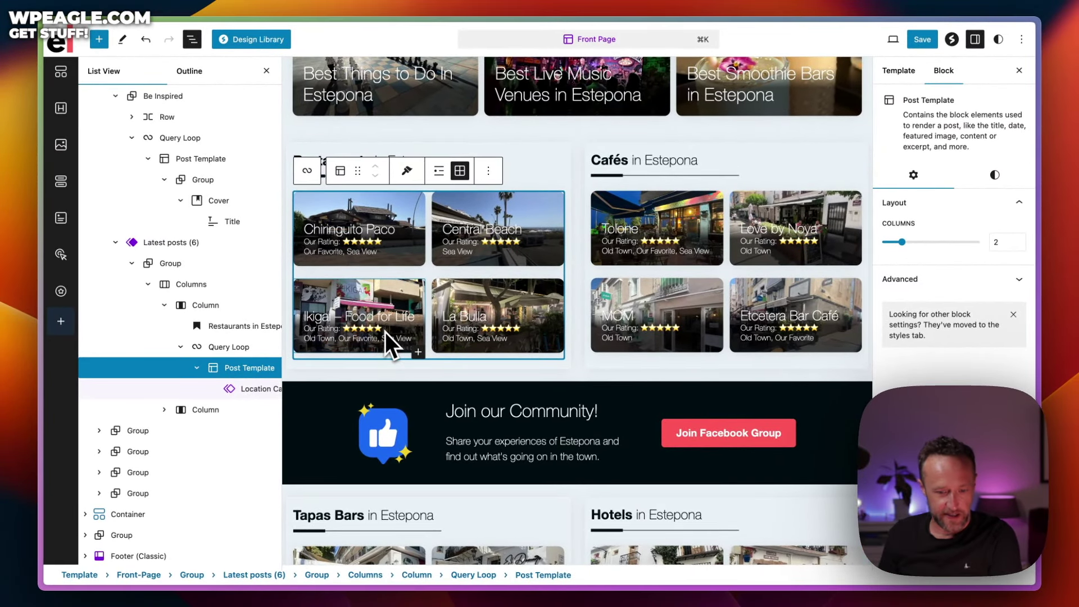
click(386, 333)
scroll(248, 381, right, 2)
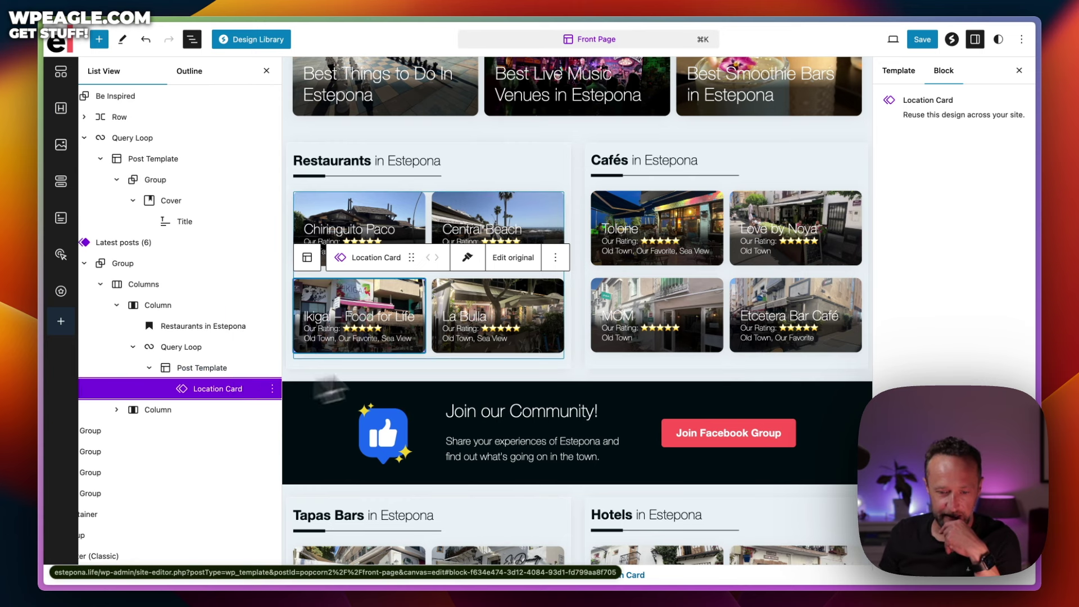
click(499, 326)
click(265, 387)
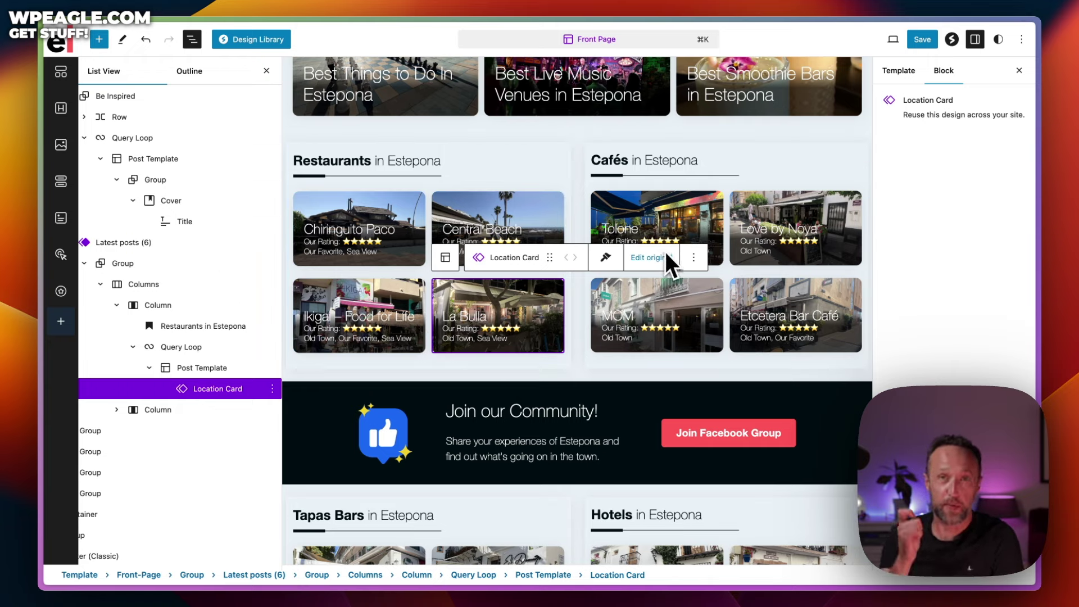
- Review the location sections down the page and select the group holding the Watch our Vlogs banner
scroll(636, 328, down, 3)
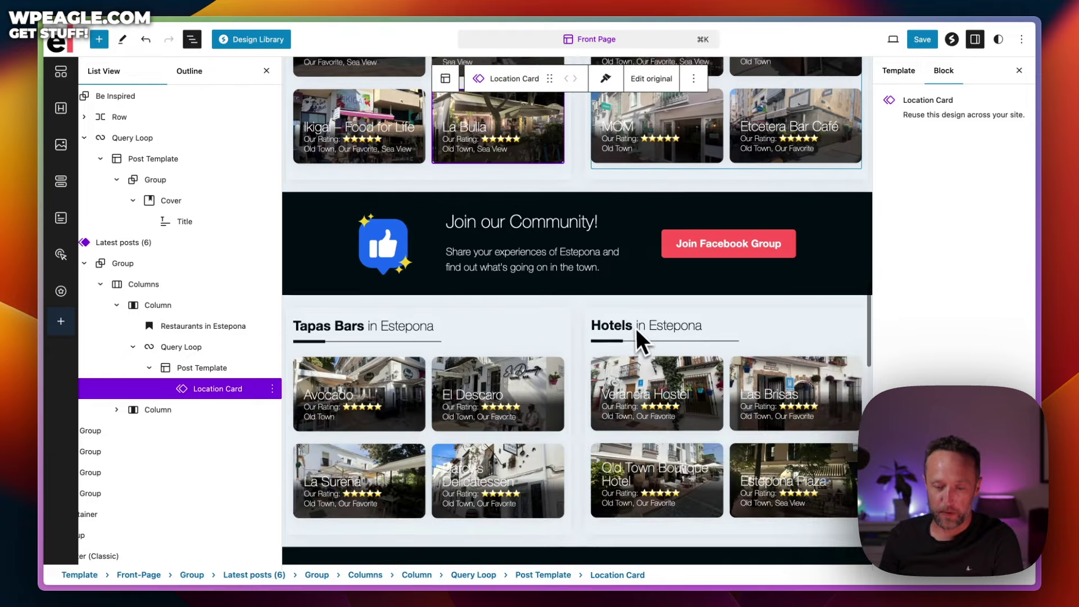
scroll(635, 329, down, 6)
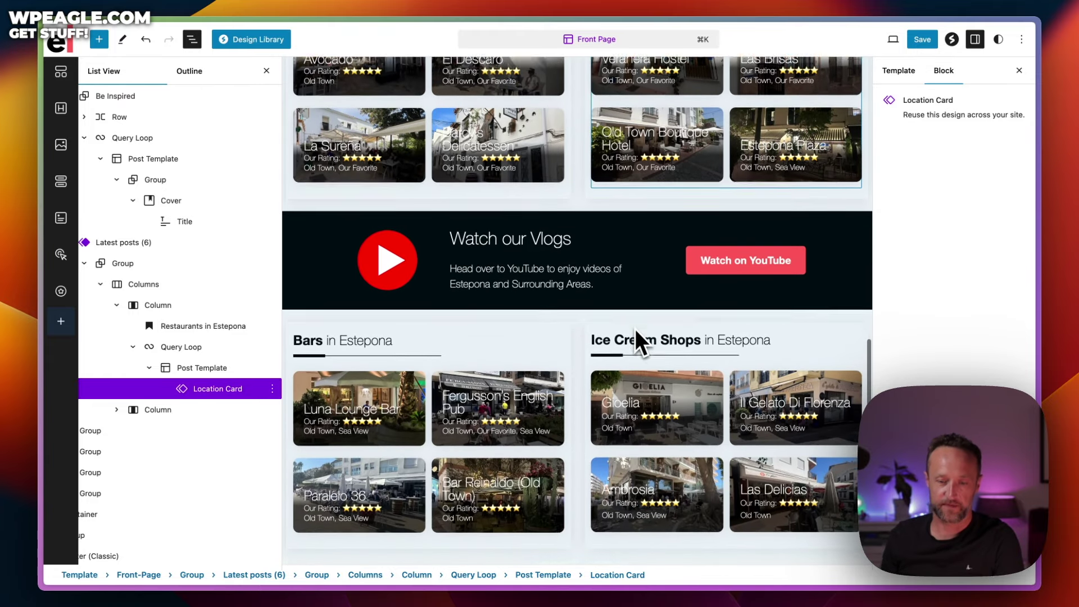
scroll(635, 329, down, 1)
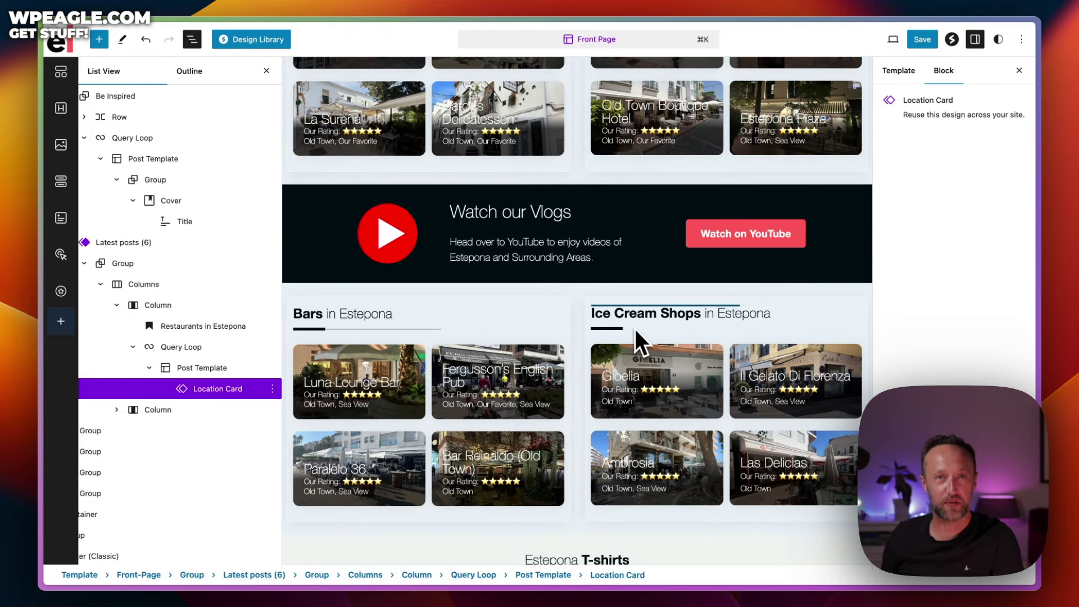
scroll(447, 243, down, 2)
scroll(403, 258, up, 3)
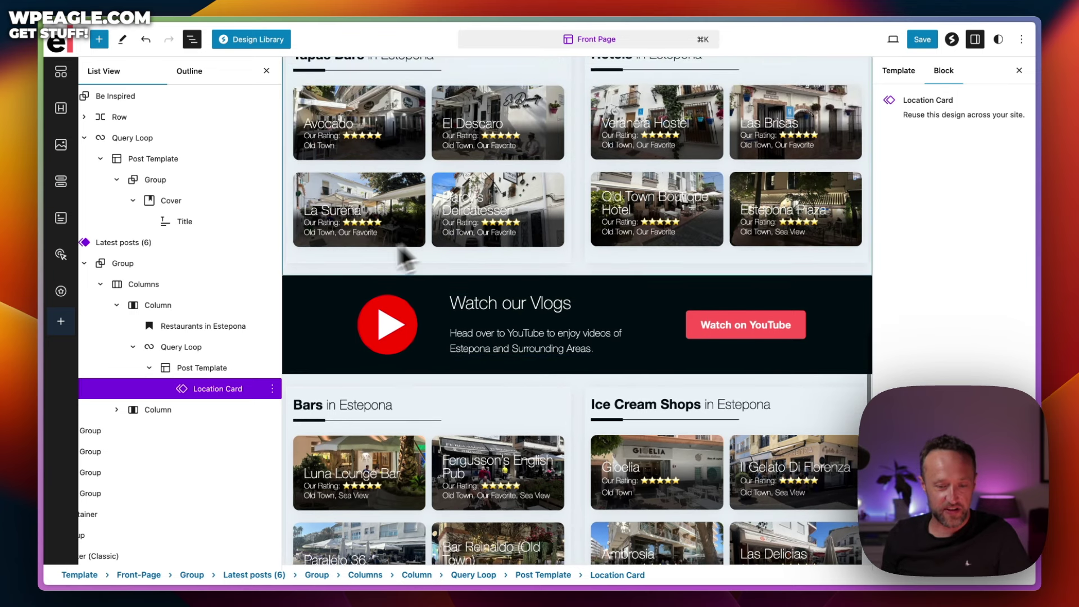
click(329, 281)
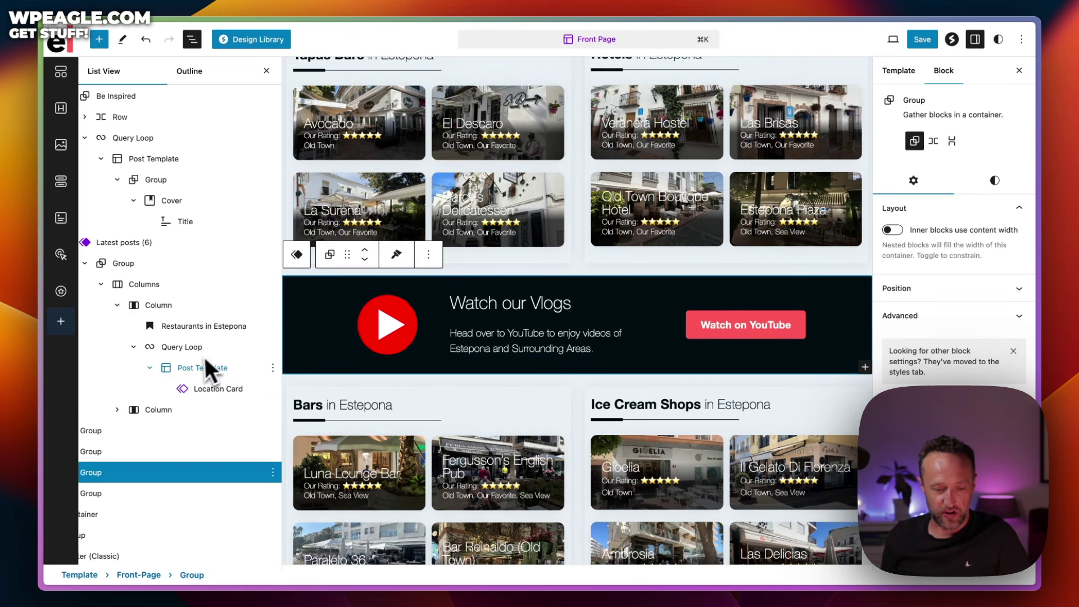
scroll(204, 357, left, 2)
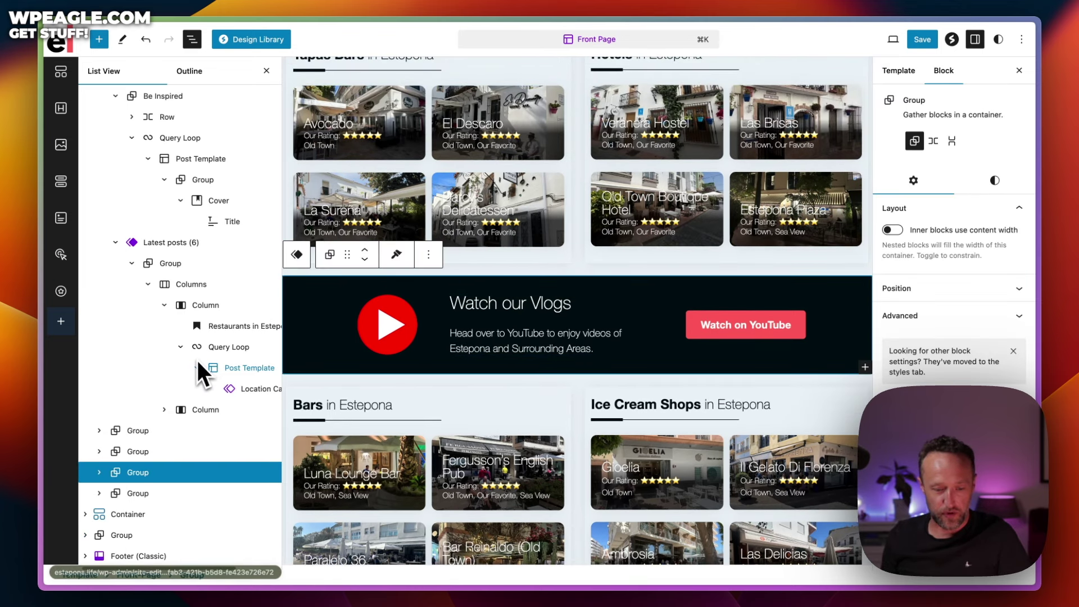
- Select the play image in the Watch our Vlogs banner and the thumbs-up image in the Join our Community banner
click(403, 327)
scroll(444, 340, up, 6)
click(400, 352)
- Select the container holding the Estepona T-shirts section and show the settings of its Post Carousel block
scroll(481, 326, down, 3)
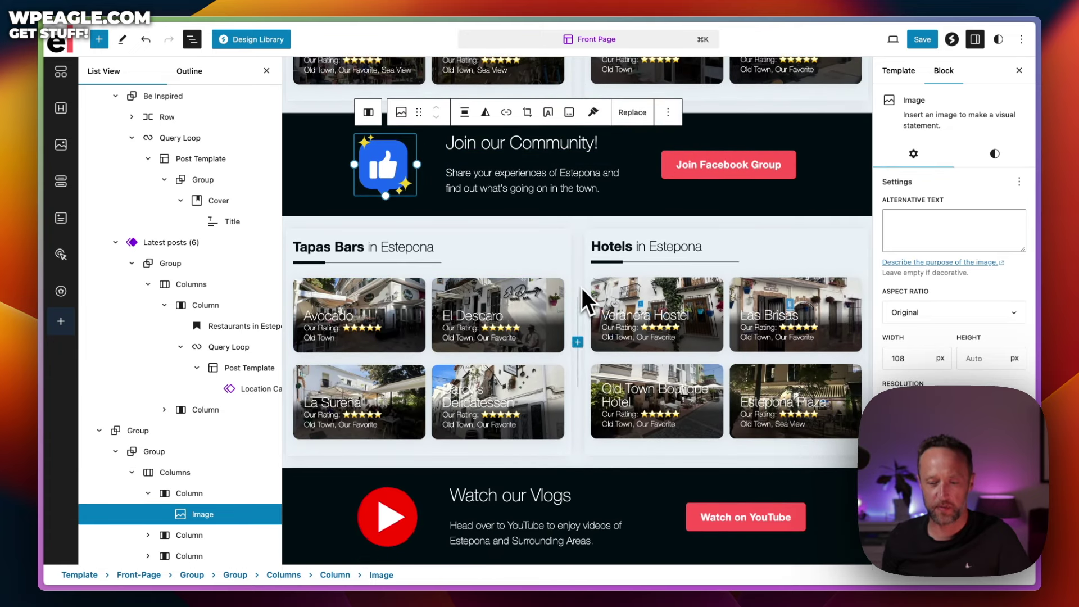
scroll(613, 310, down, 5)
scroll(641, 316, down, 10)
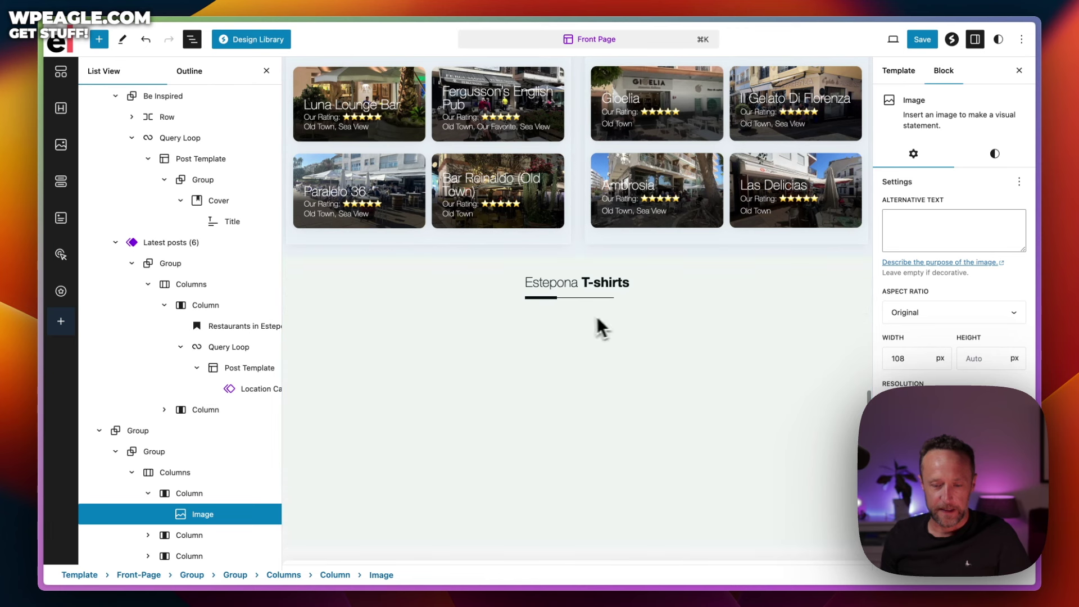
click(596, 320)
click(685, 288)
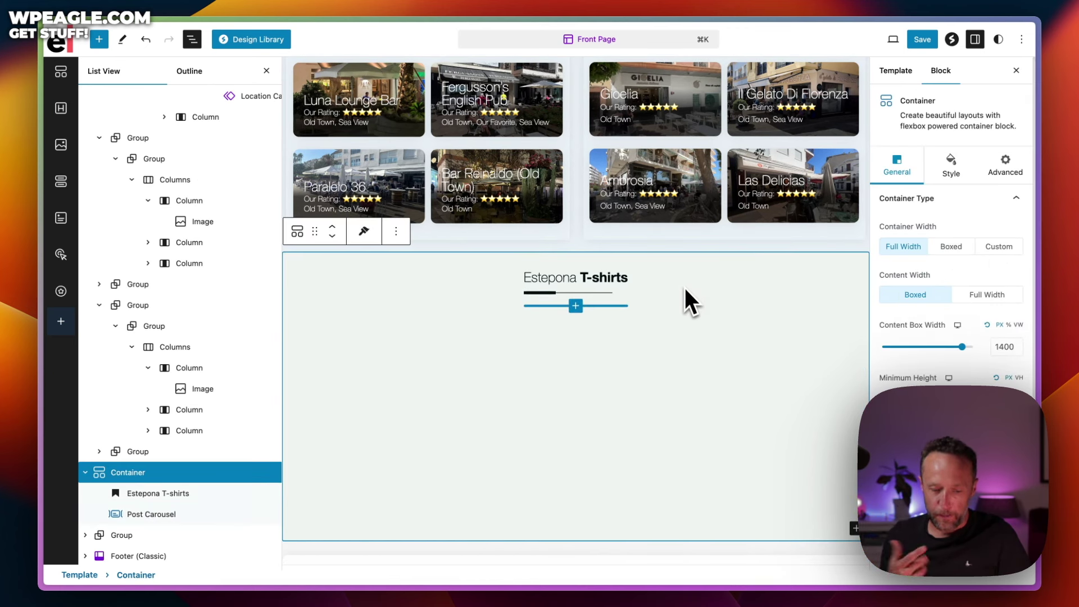
click(133, 514)
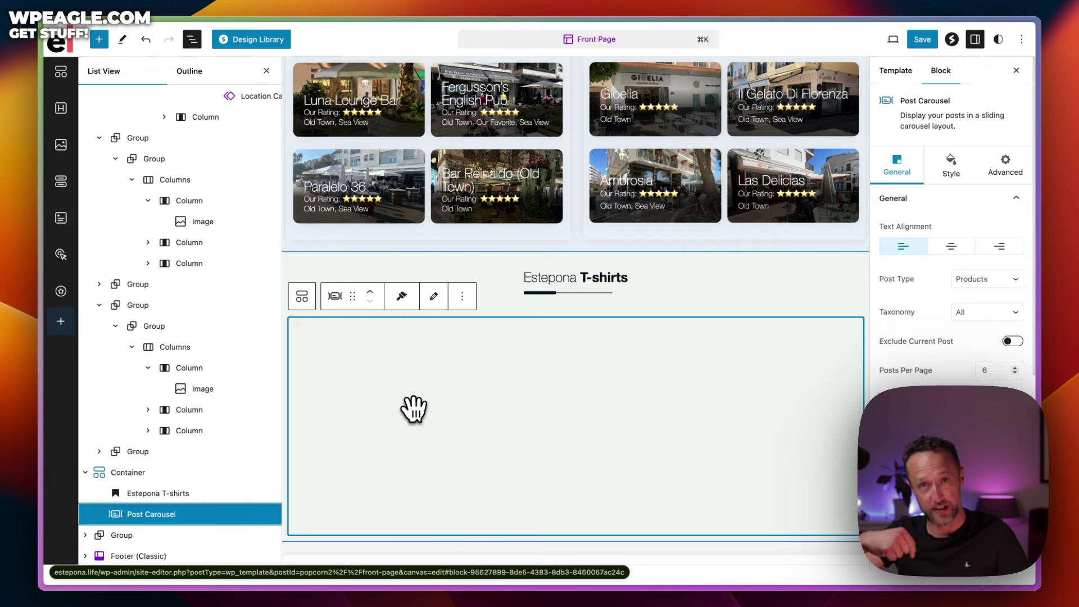
- Select the Footer (Classic) template part and the Why we ❤️ Estepona heading in the section above it
scroll(582, 306, down, 3)
scroll(581, 307, down, 10)
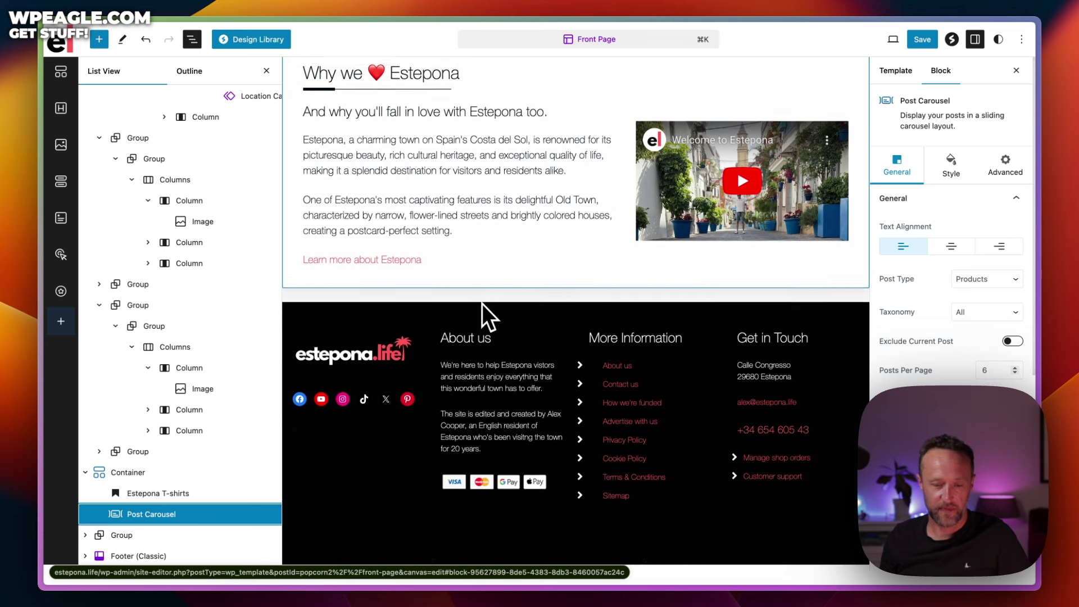
click(425, 318)
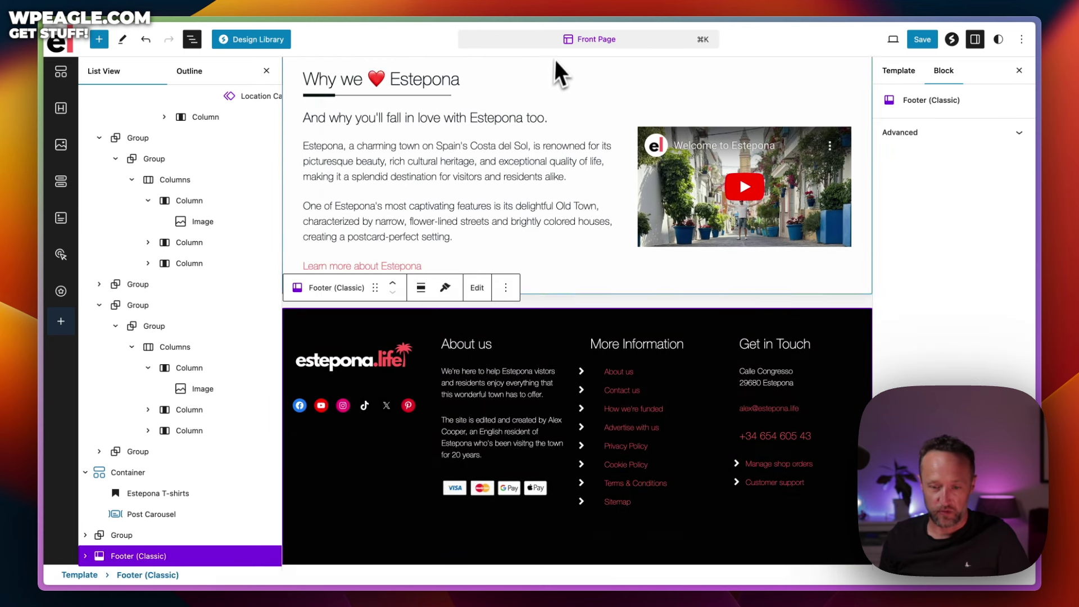
click(546, 84)
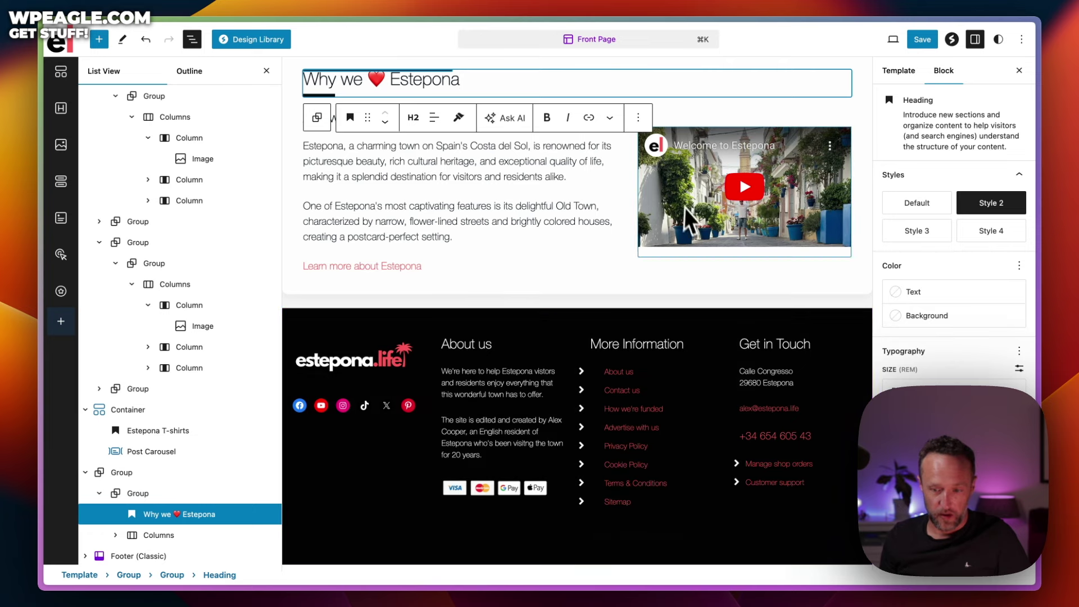
- Expand Footer (Classic) in the block structure down to its group and select the Columns block inside
click(569, 323)
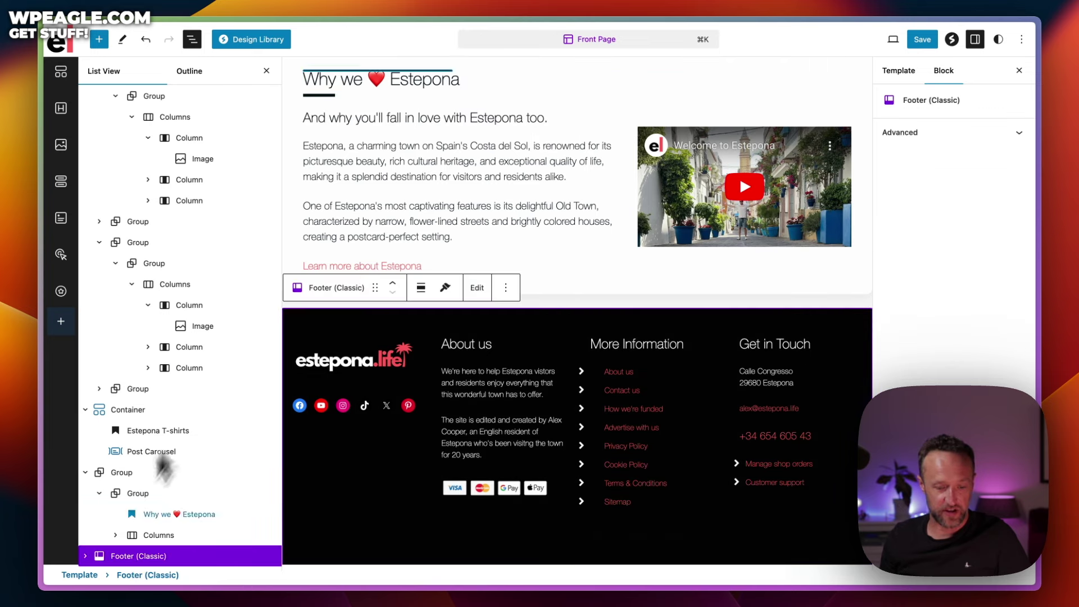
click(85, 556)
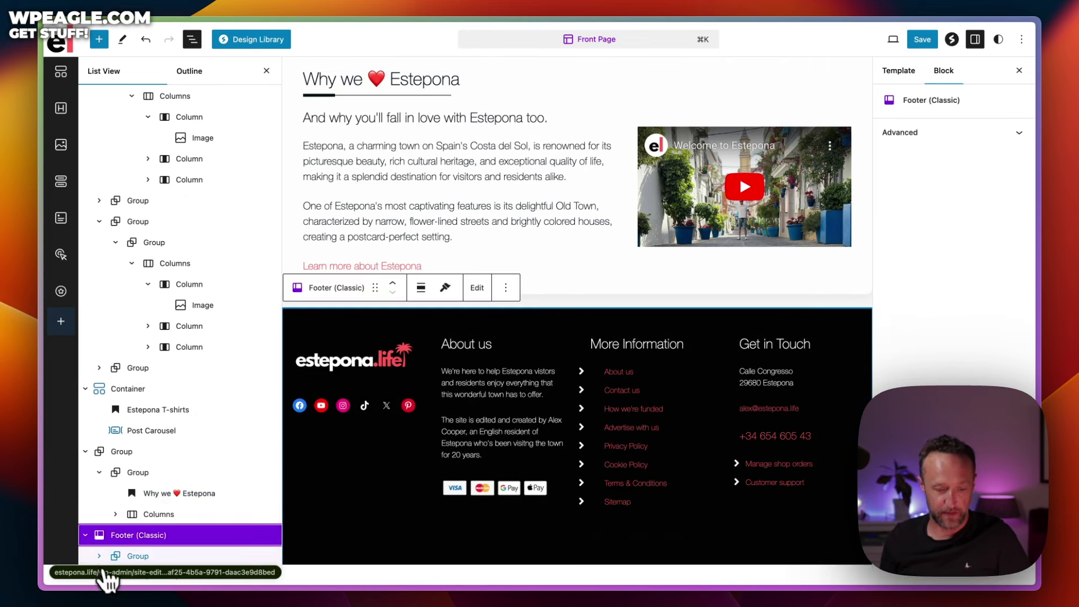
click(98, 556)
click(144, 537)
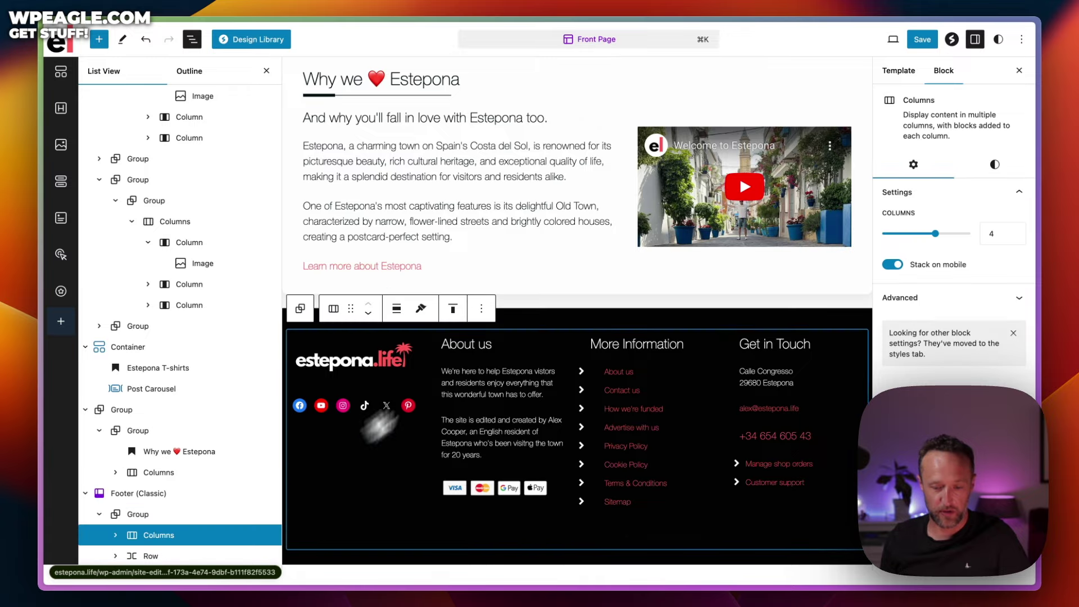
- Leave the site editor for the WordPress dashboard without saving the changes
scroll(768, 348, up, 20)
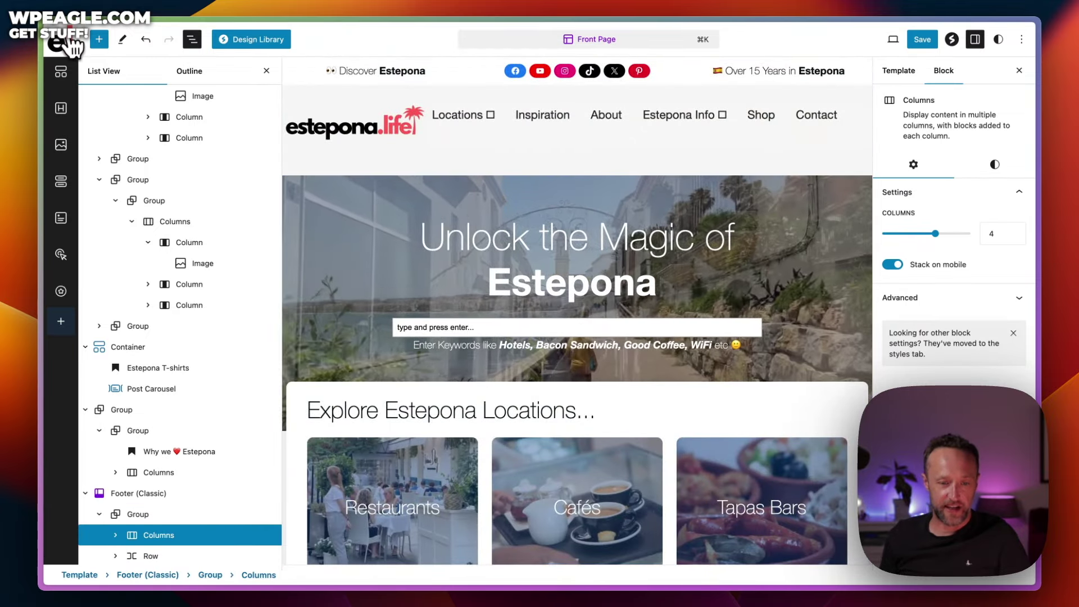
click(66, 43)
click(66, 43)
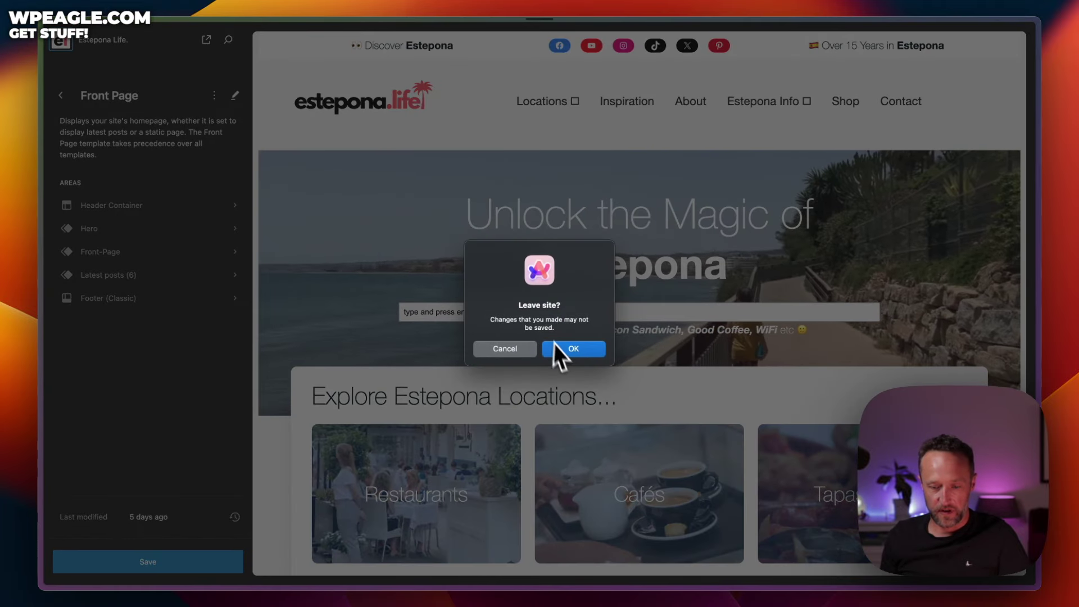
click(571, 351)
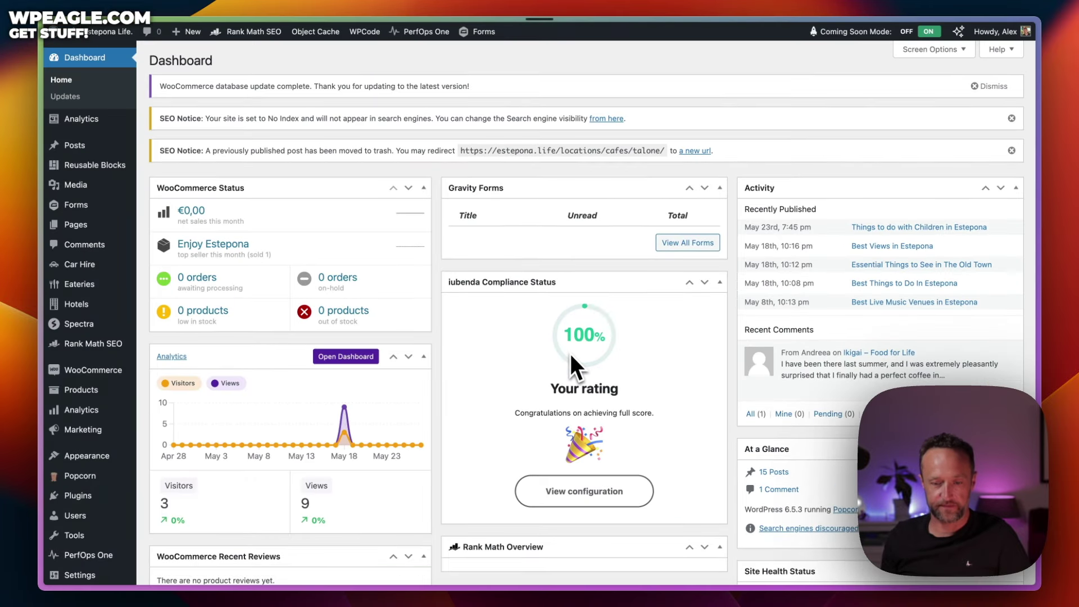
- Open the live Estepona Life site and look over its home page sections
mouse_move(110, 27)
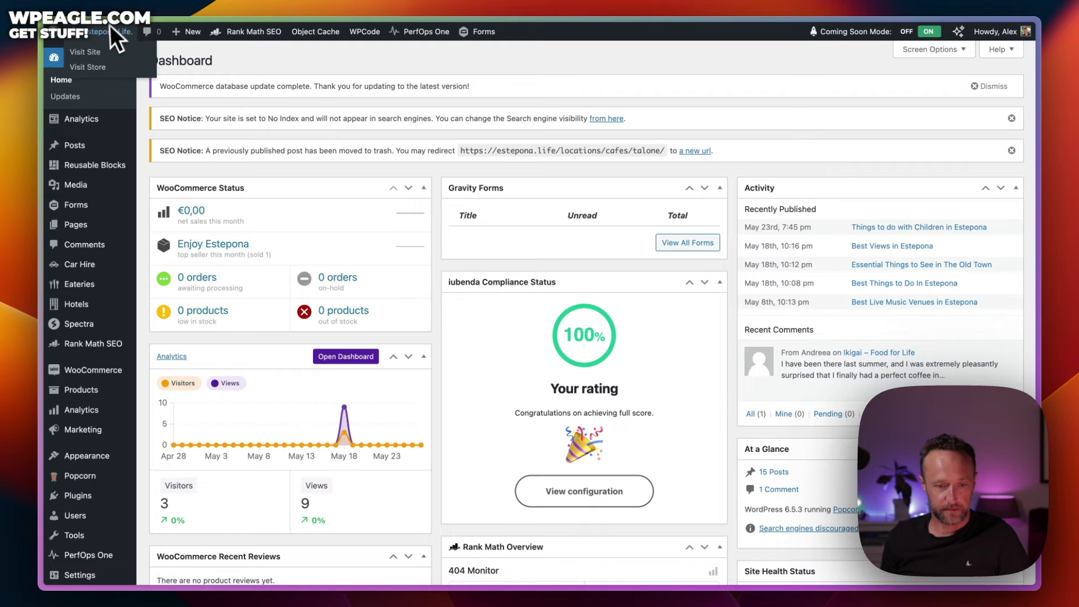
click(106, 52)
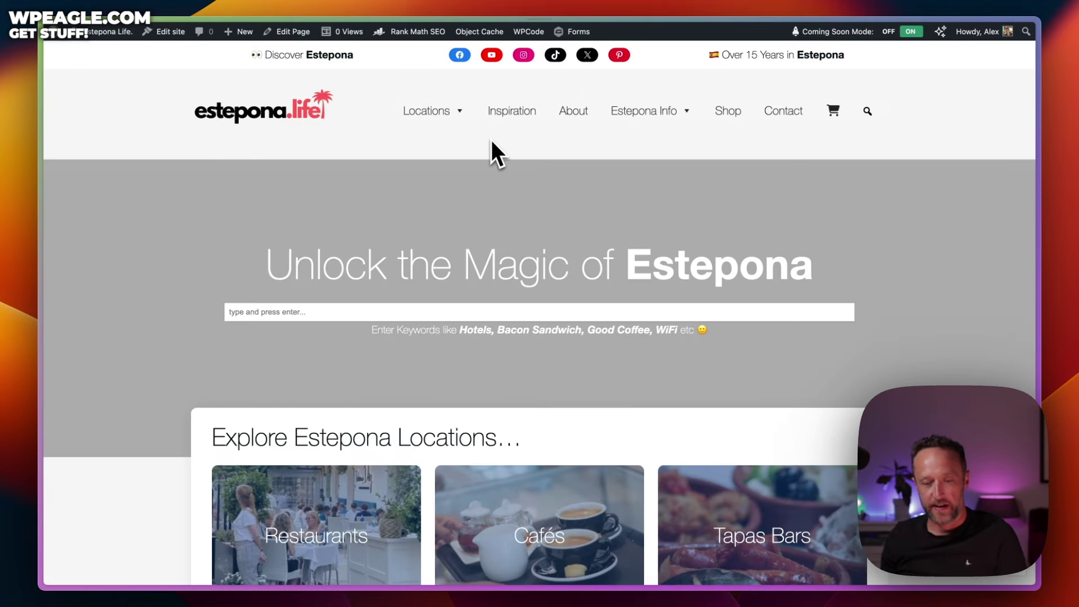
scroll(645, 177, down, 10)
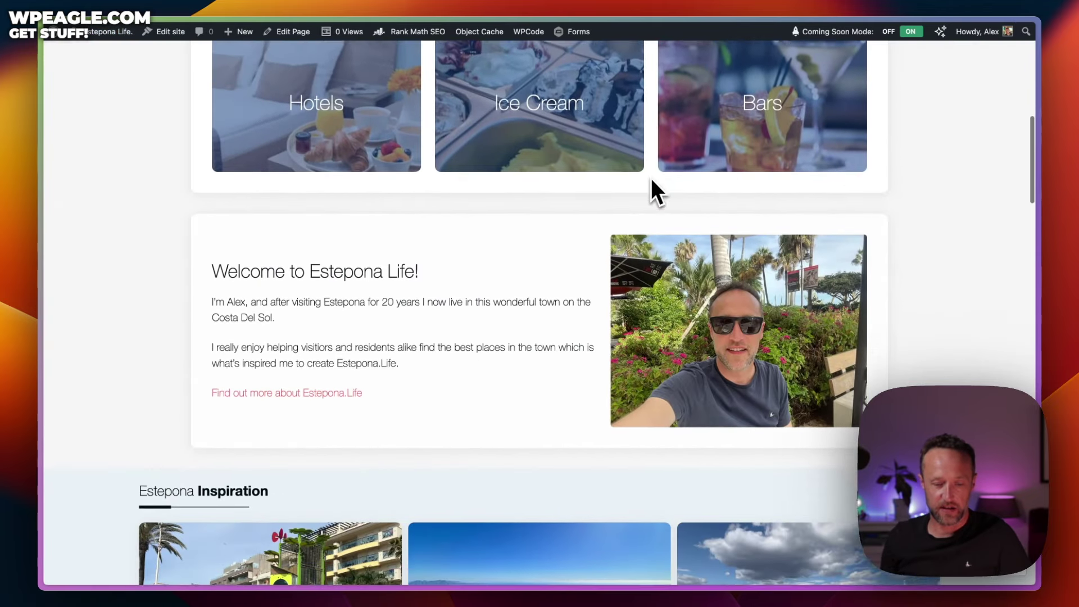
scroll(651, 178, up, 10)
- Inspect the Car Hire and Eateries post types in the WordPress dashboard, and return to the live site
mouse_move(113, 34)
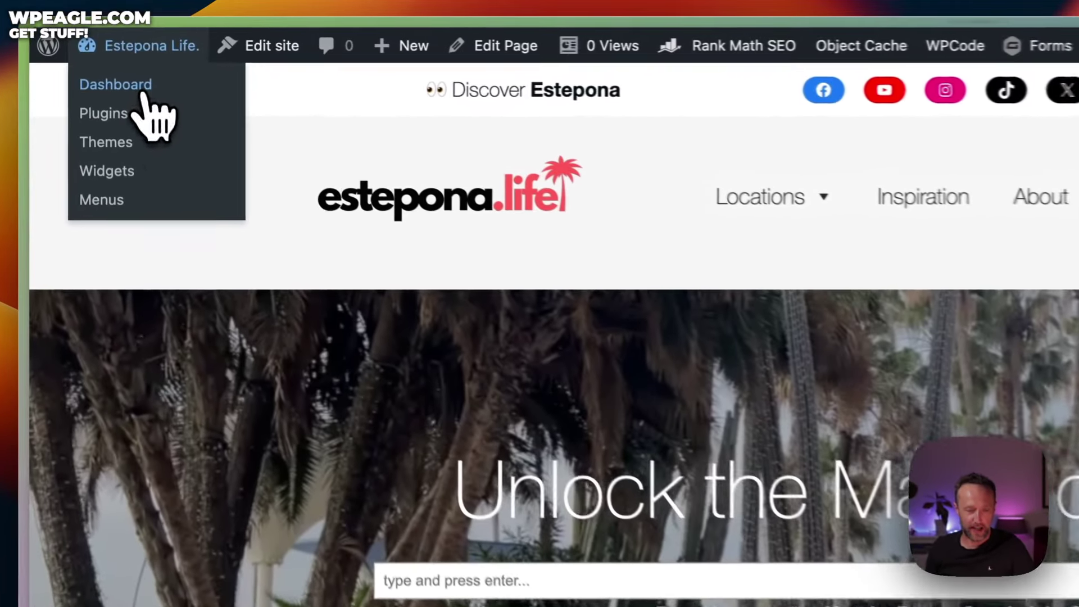
click(142, 90)
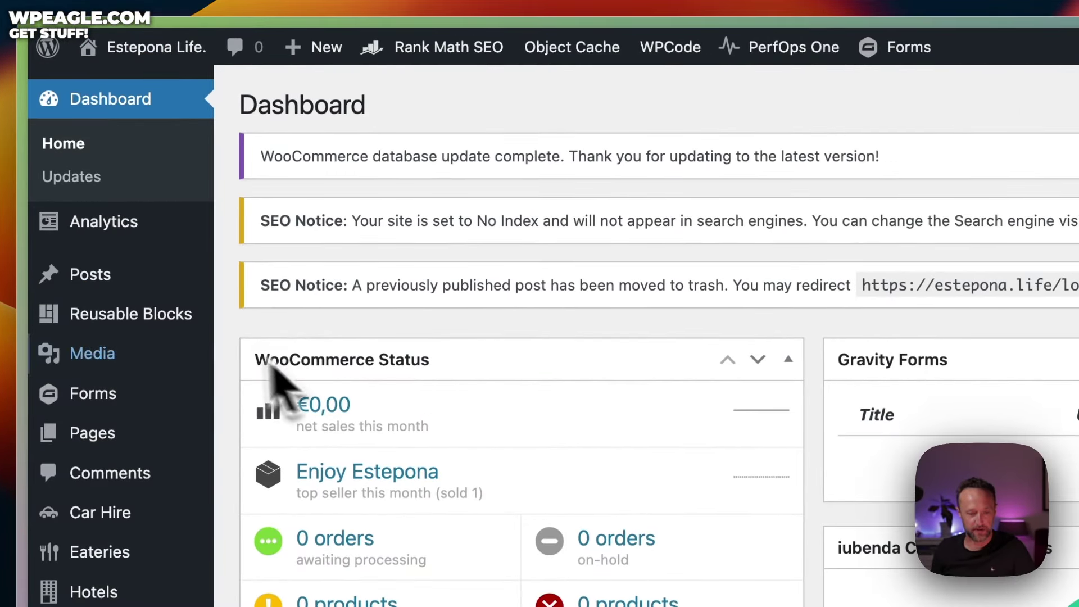
scroll(236, 366, down, 3)
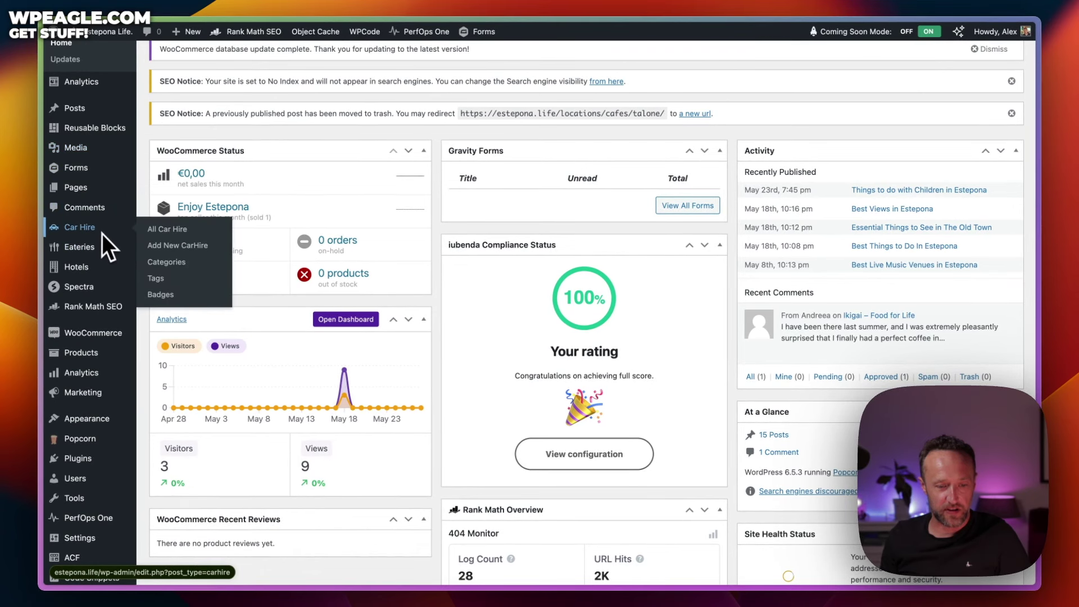
mouse_move(99, 252)
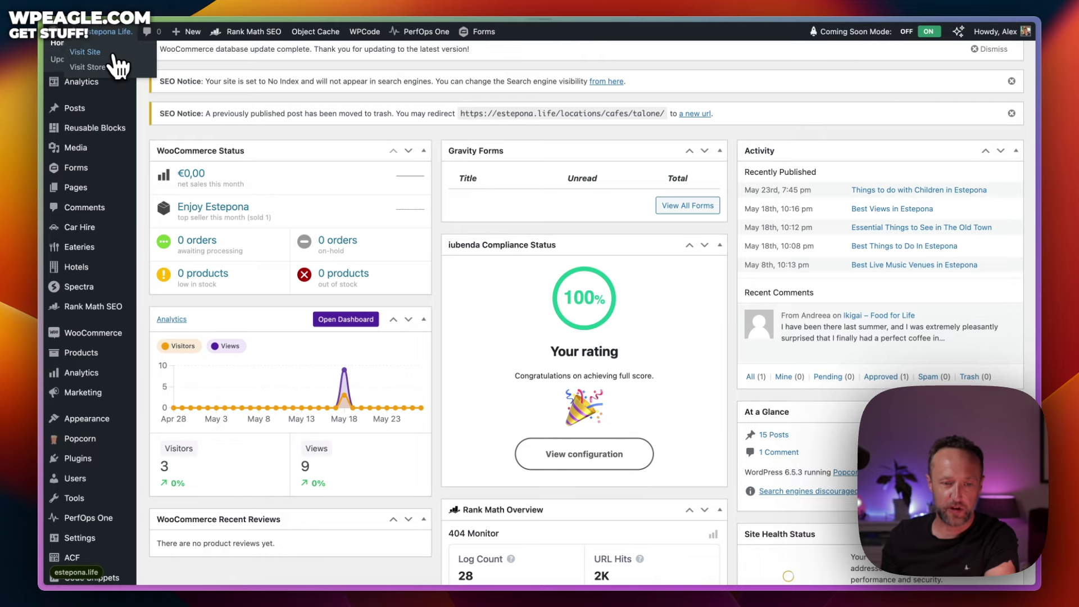
click(115, 54)
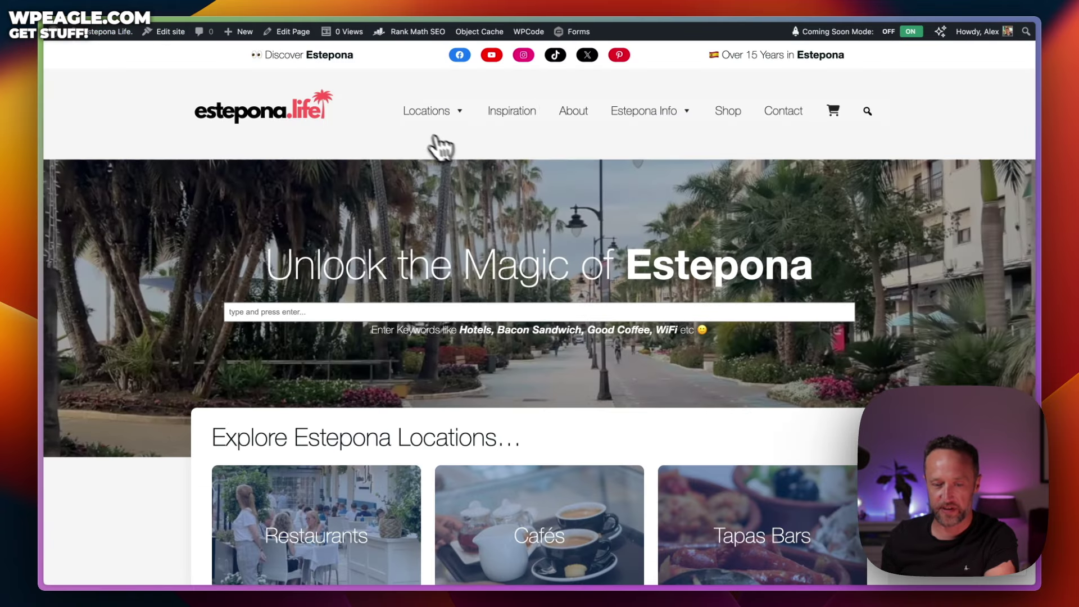
- Open the Bars page from the site's Locations navigation and look over its introduction and bar listings
mouse_move(428, 123)
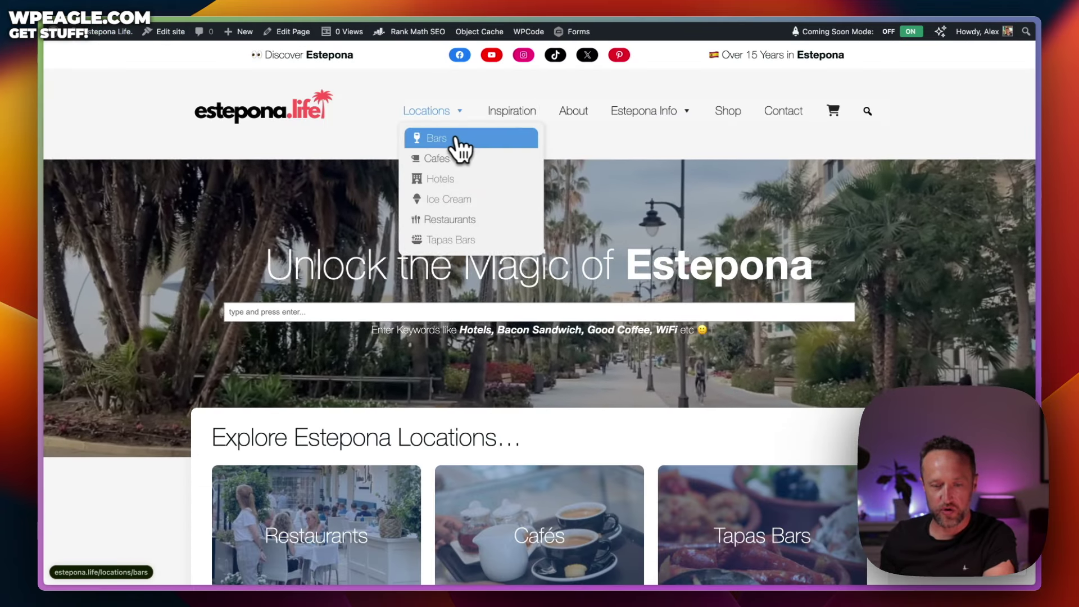
click(456, 141)
scroll(561, 152, down, 3)
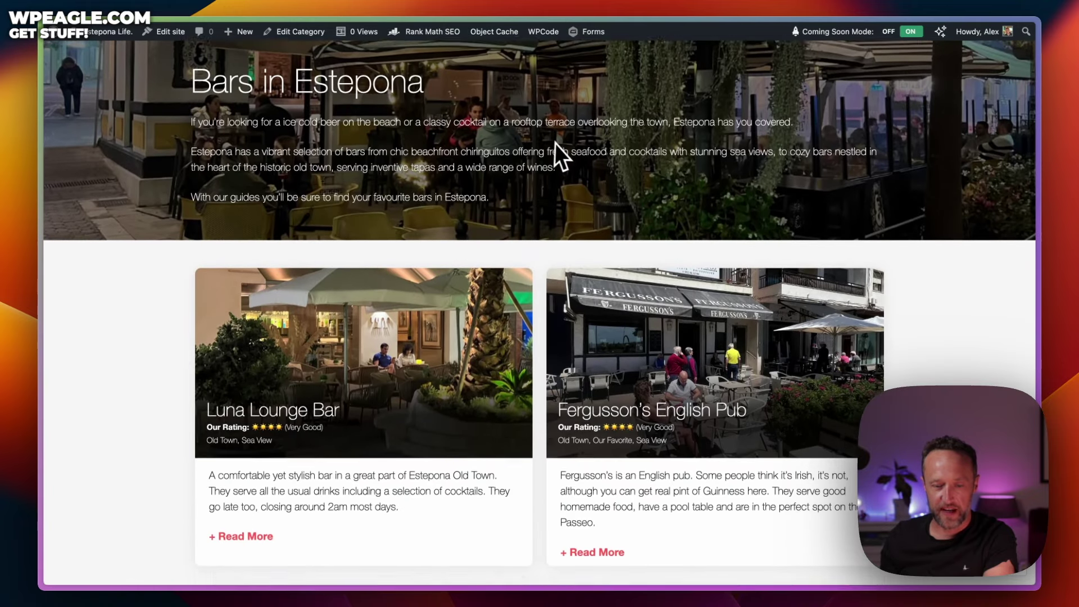
scroll(538, 337, up, 2)
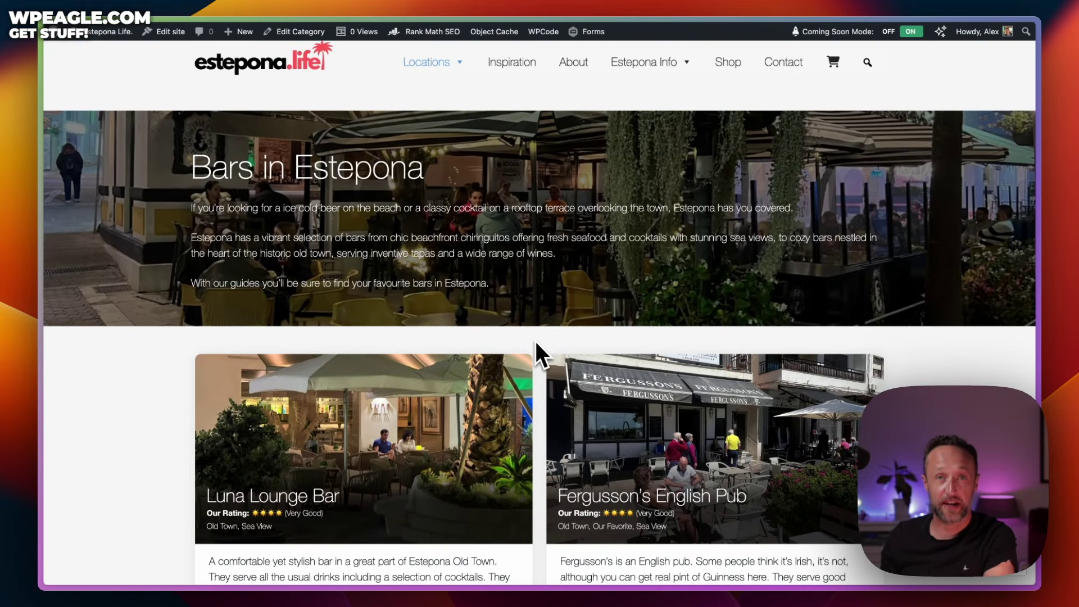
scroll(446, 177, up, 1)
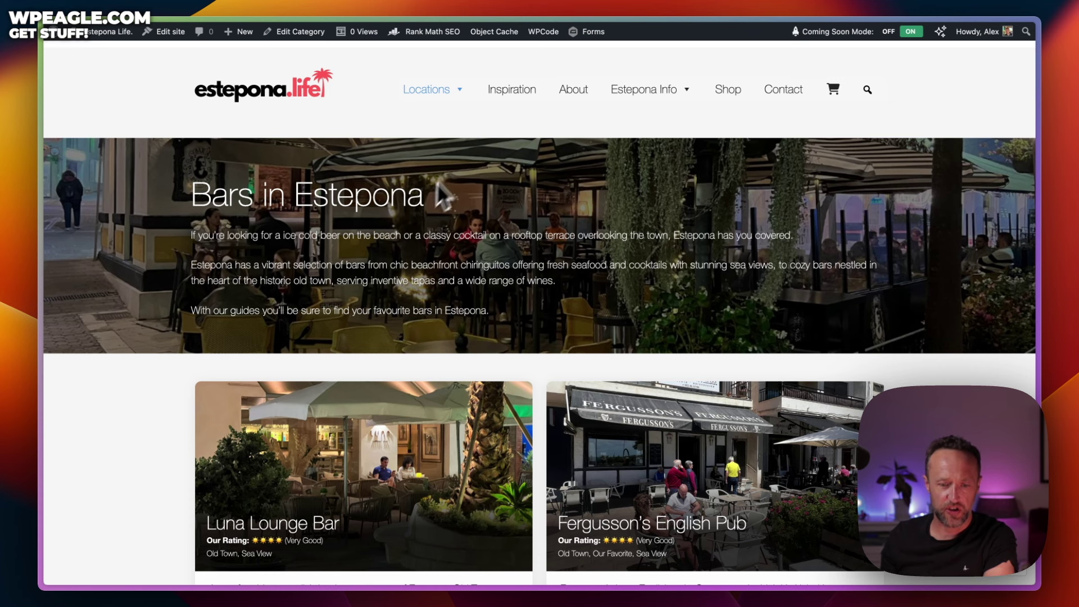
scroll(447, 262, down, 3)
scroll(494, 229, up, 2)
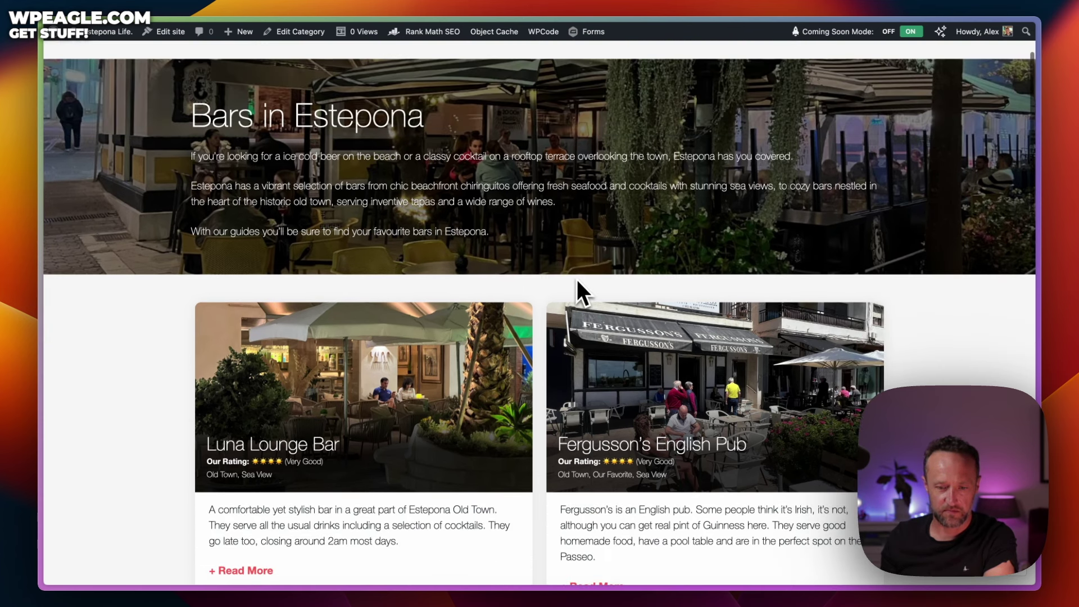
scroll(579, 217, down, 5)
scroll(579, 217, up, 6)
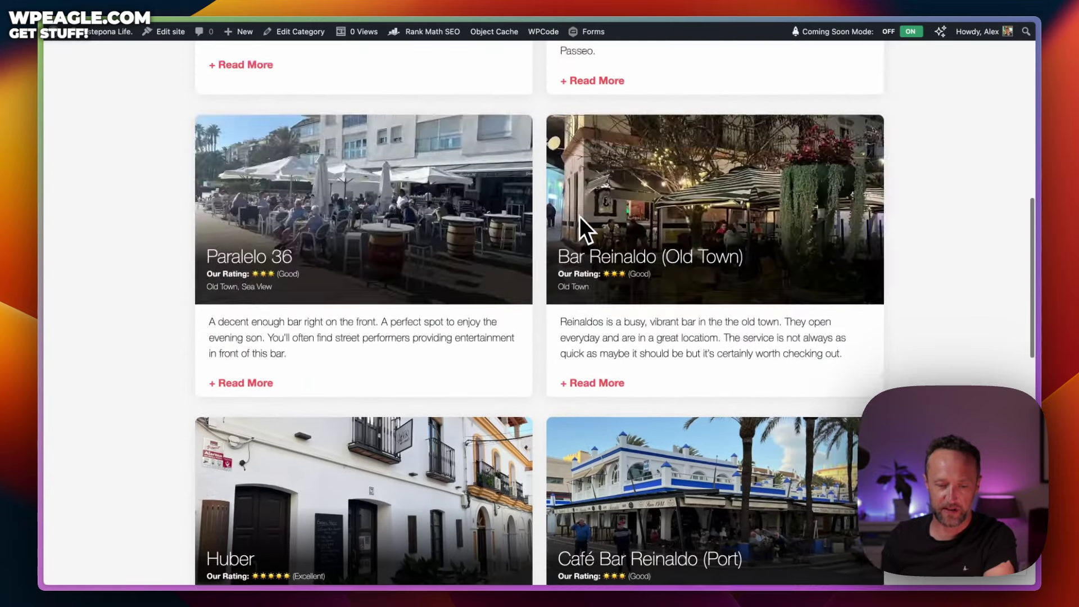
scroll(579, 217, up, 2)
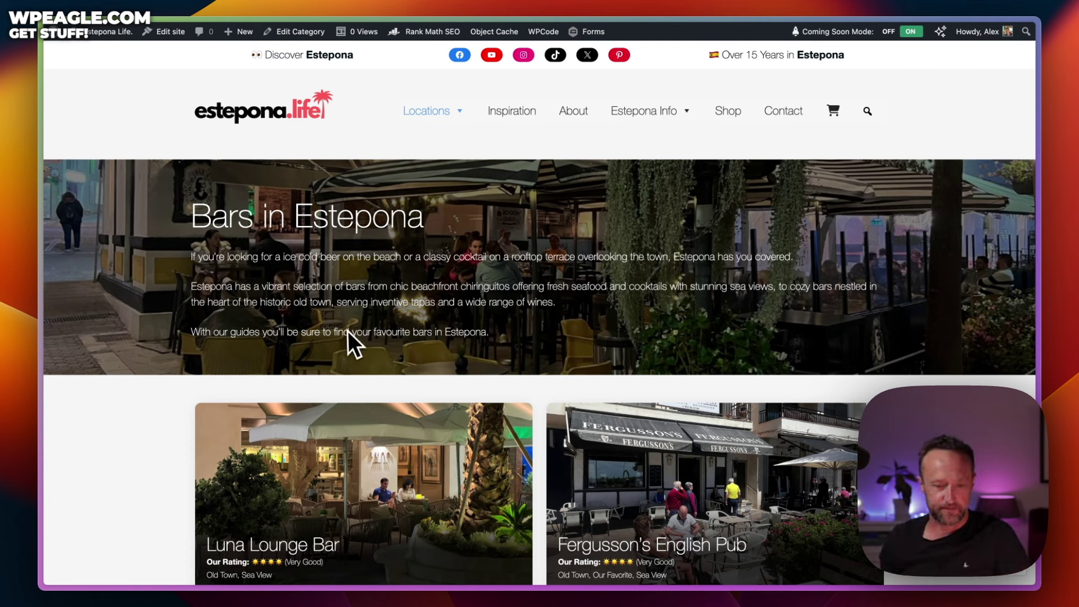
scroll(380, 333, down, 10)
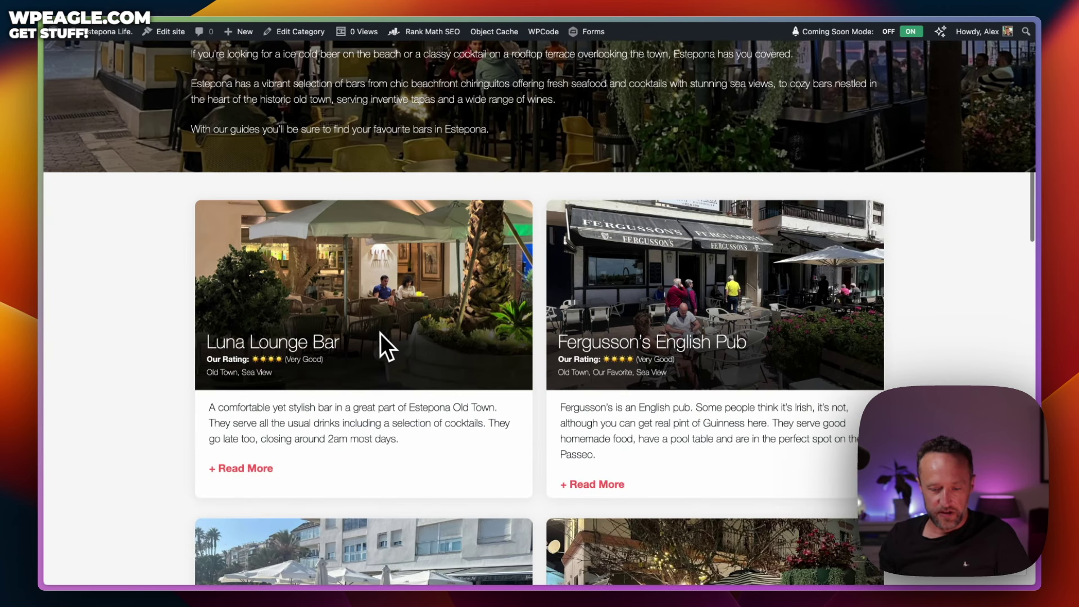
scroll(380, 332, down, 5)
scroll(380, 332, up, 8)
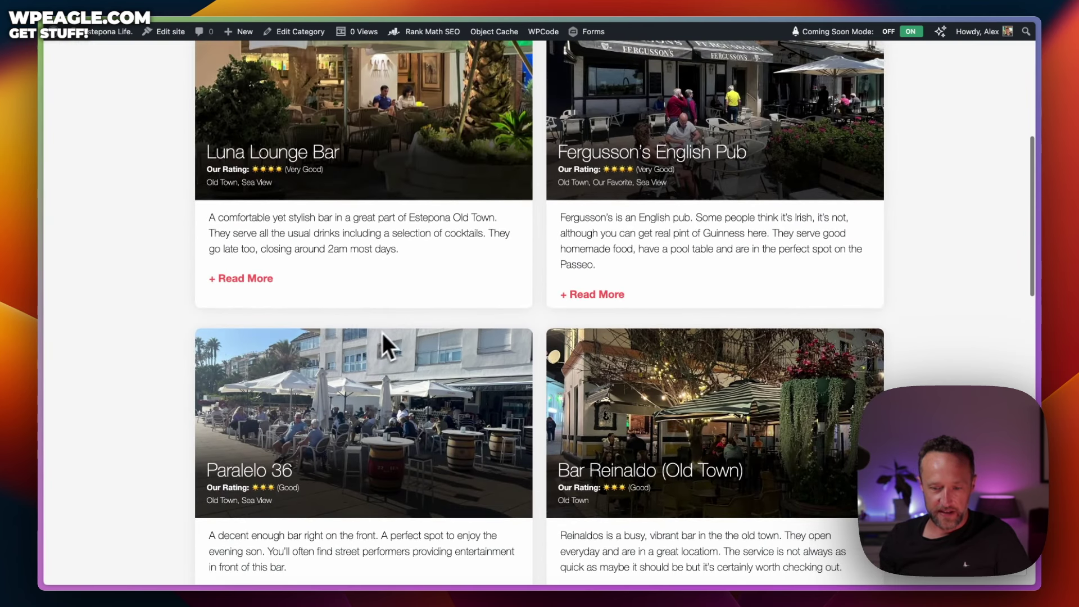
- Open the Fergusson's English Pub listing and examine its title and the category line beneath it
click(622, 169)
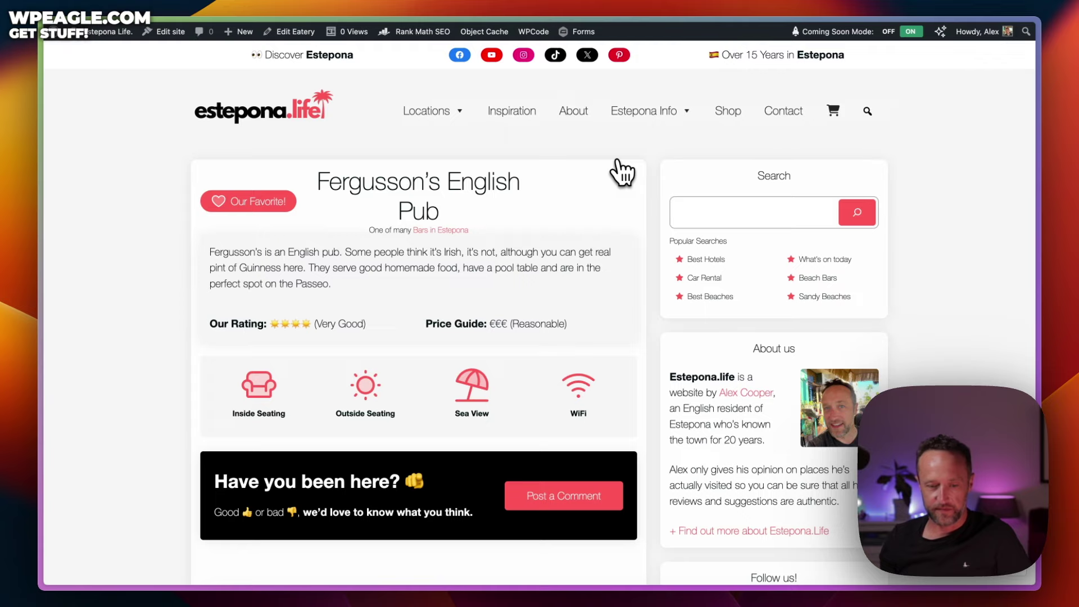
scroll(554, 204, down, 7)
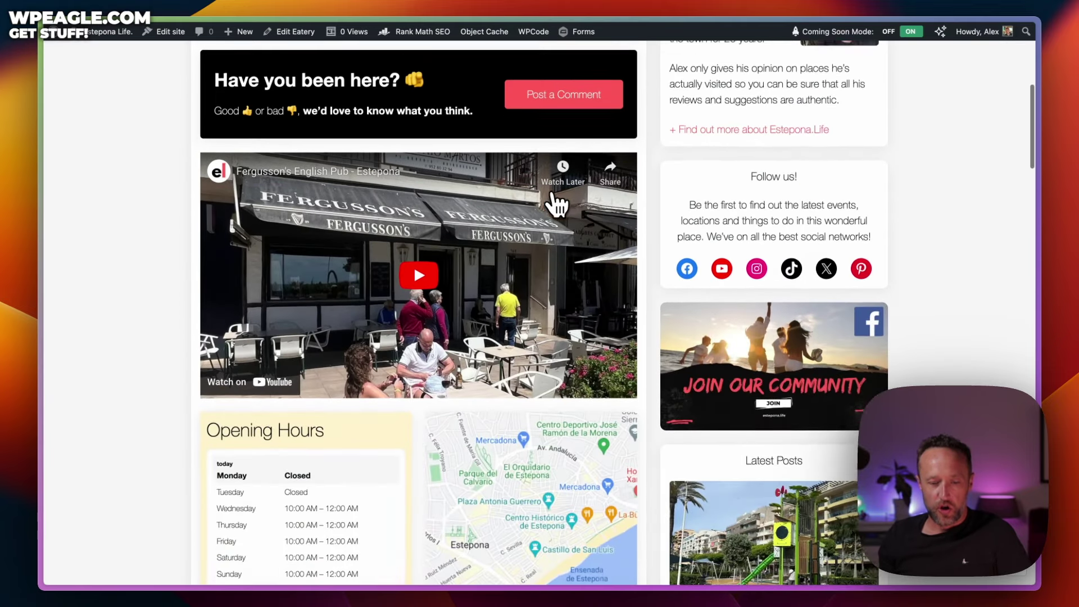
scroll(554, 204, up, 7)
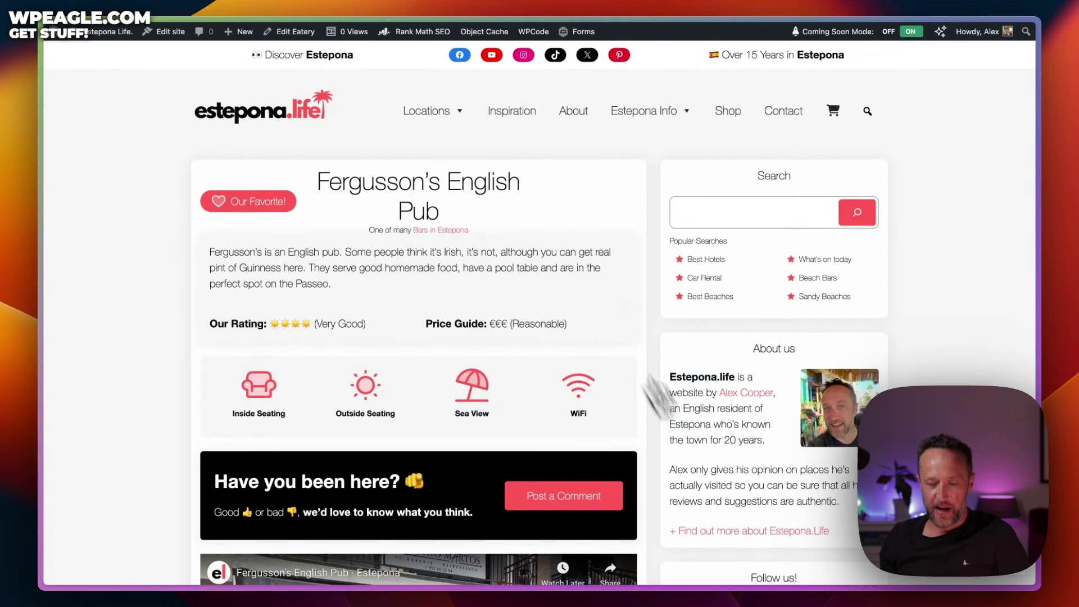
triple_click(477, 233)
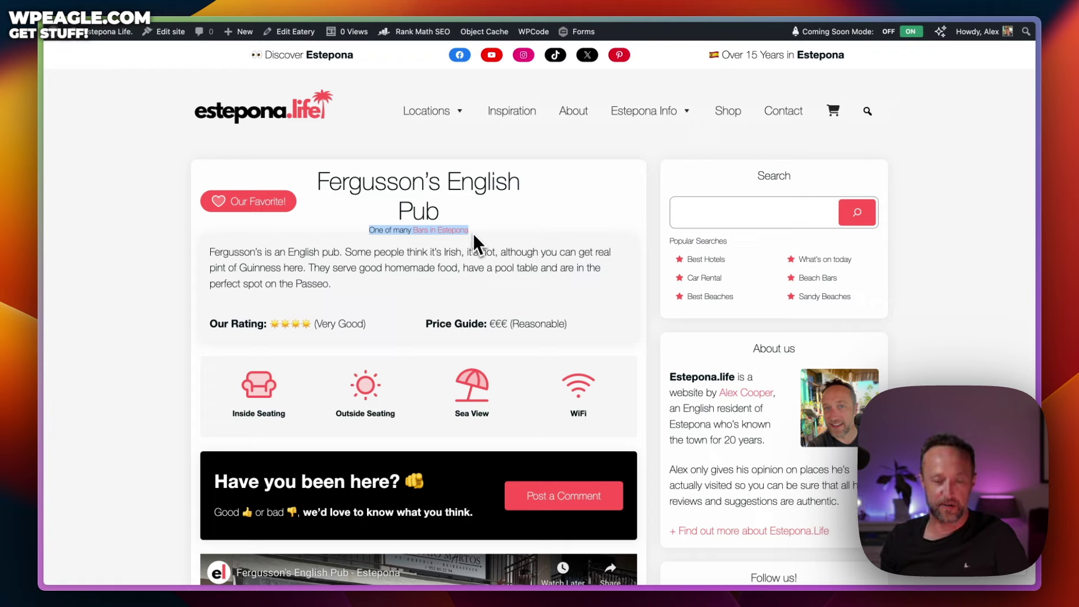
click(477, 231)
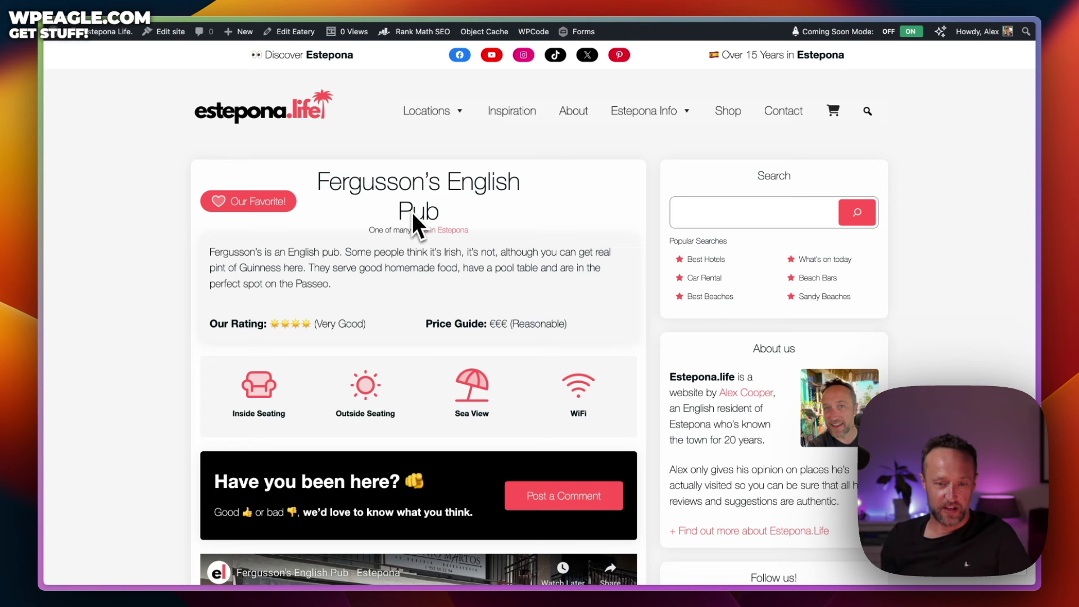
- Examine the pub's favourite badge, Our Rating and Price Guide lines, and the row of feature icons
scroll(487, 178, down, 2)
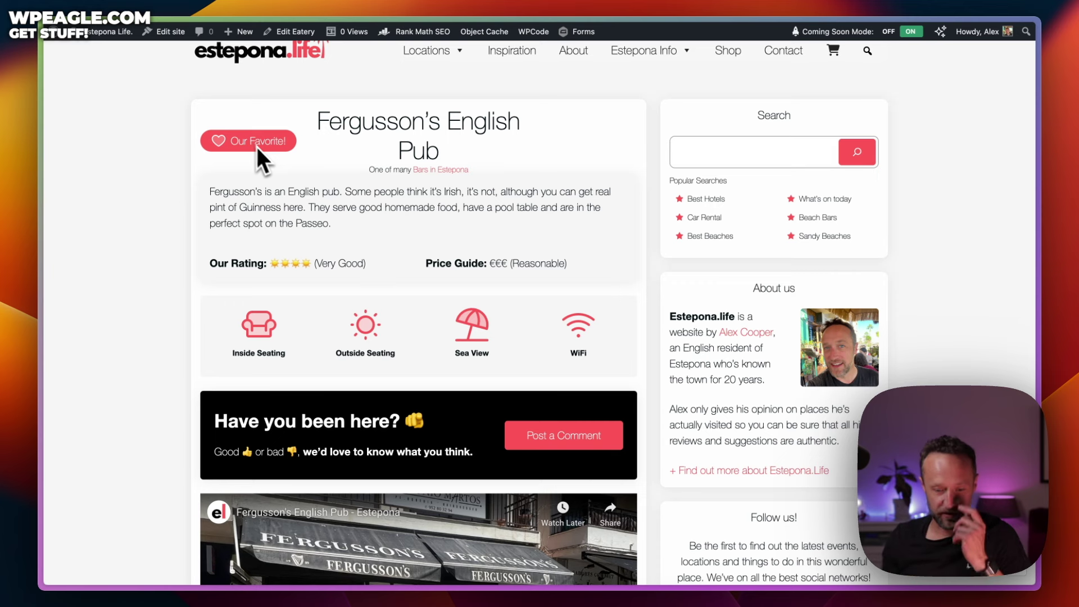
scroll(292, 175, down, 2)
drag(380, 218, 200, 226)
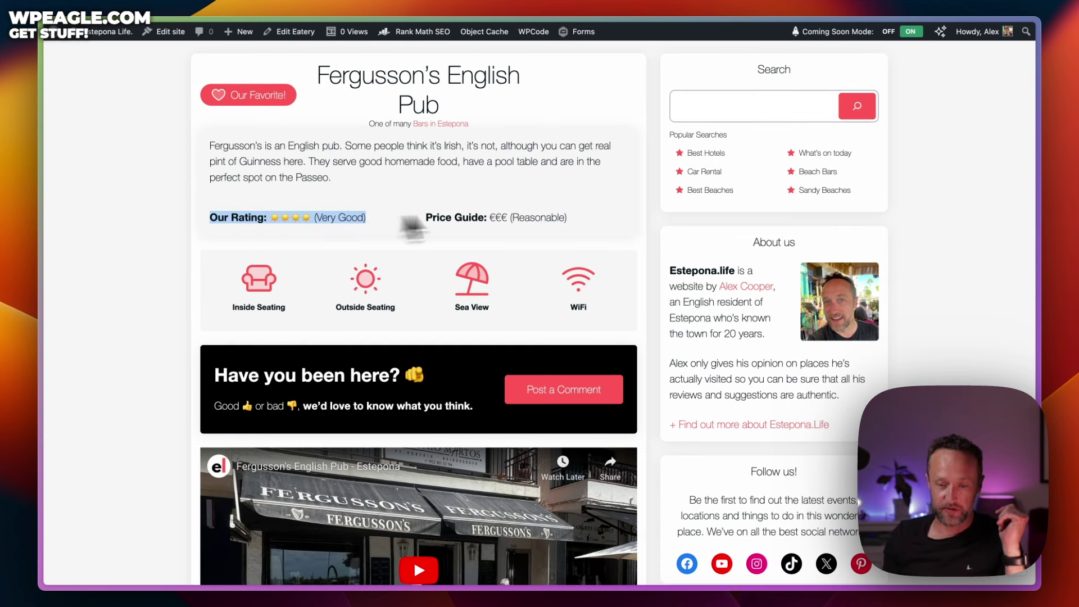
drag(568, 219, 394, 226)
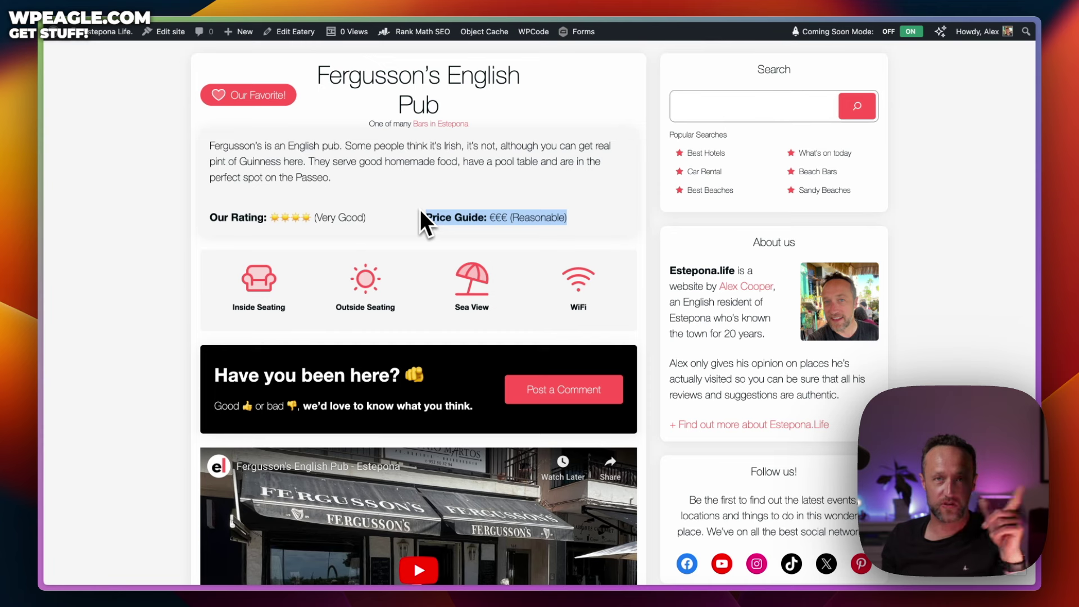
scroll(427, 208, down, 2)
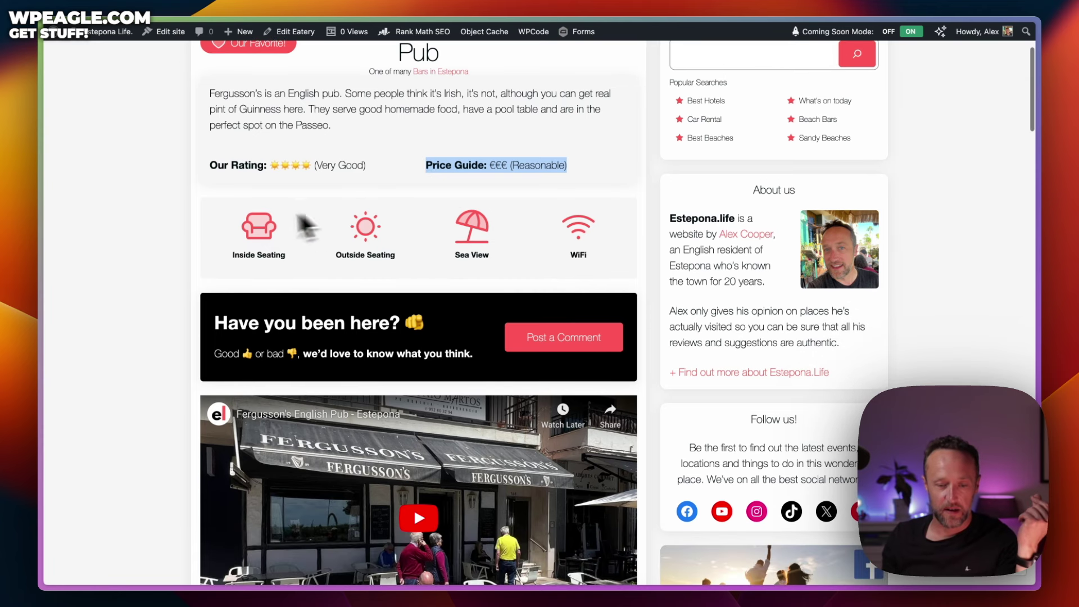
click(228, 220)
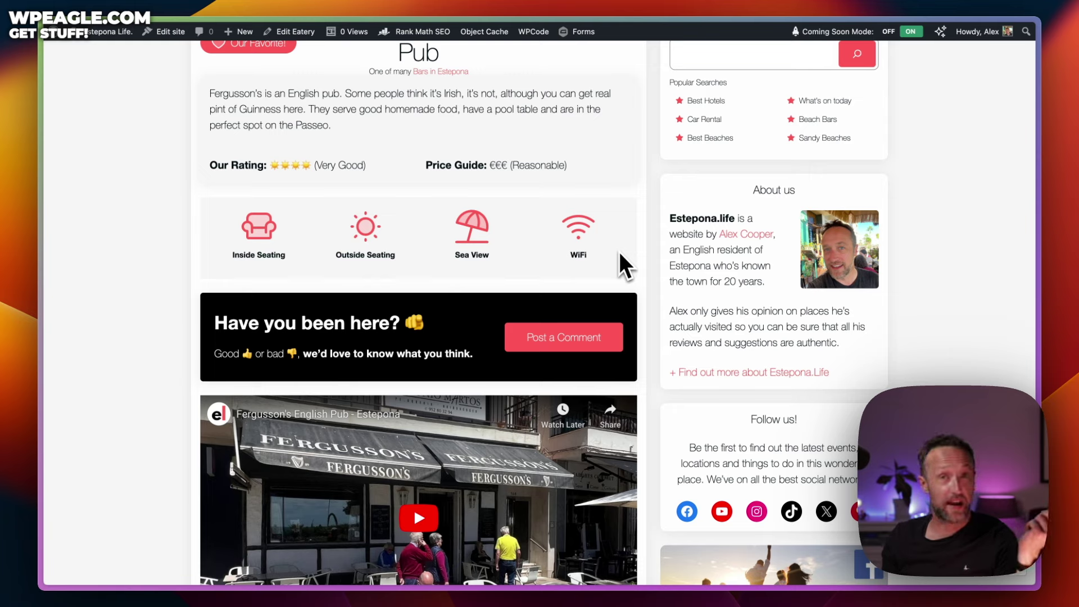
- Review the pub page from the comment banner and video through opening hours, map, Editors Comment and likes and dislikes
scroll(540, 225, down, 4)
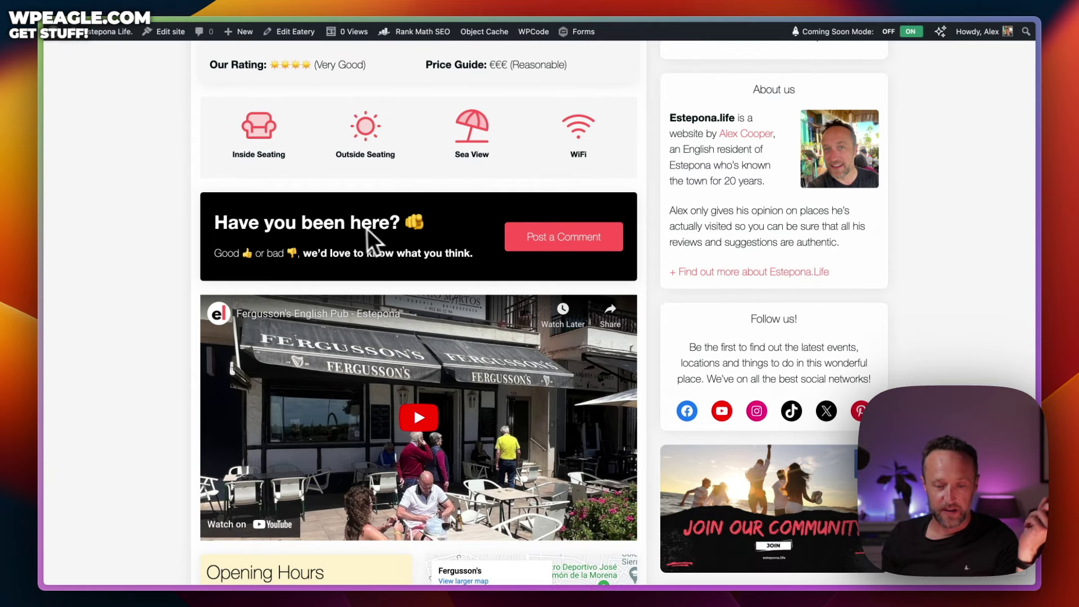
scroll(395, 224, down, 7)
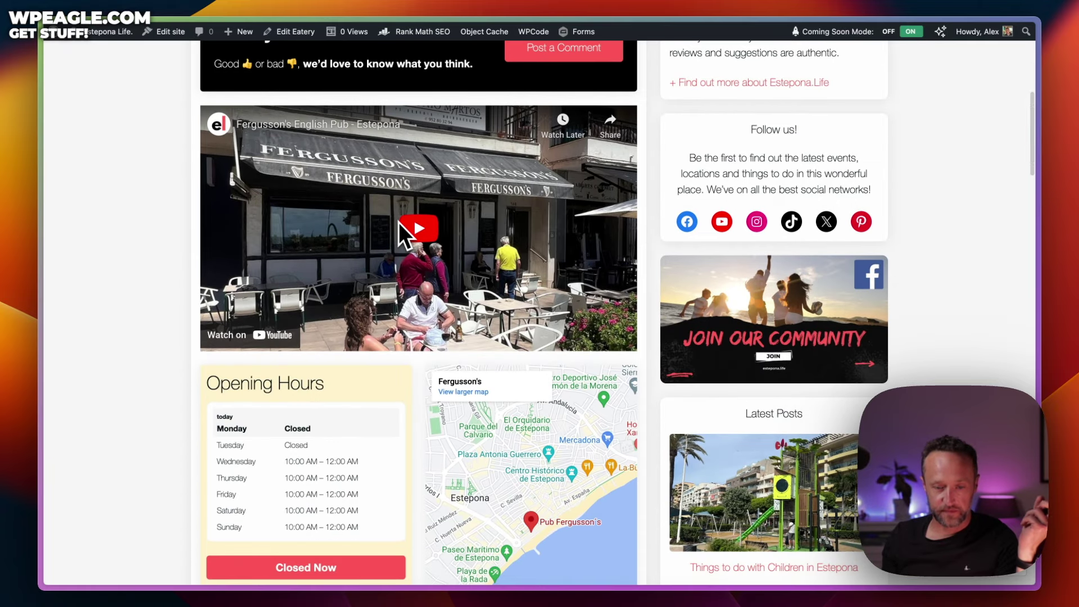
scroll(400, 221, up, 1)
scroll(448, 221, down, 7)
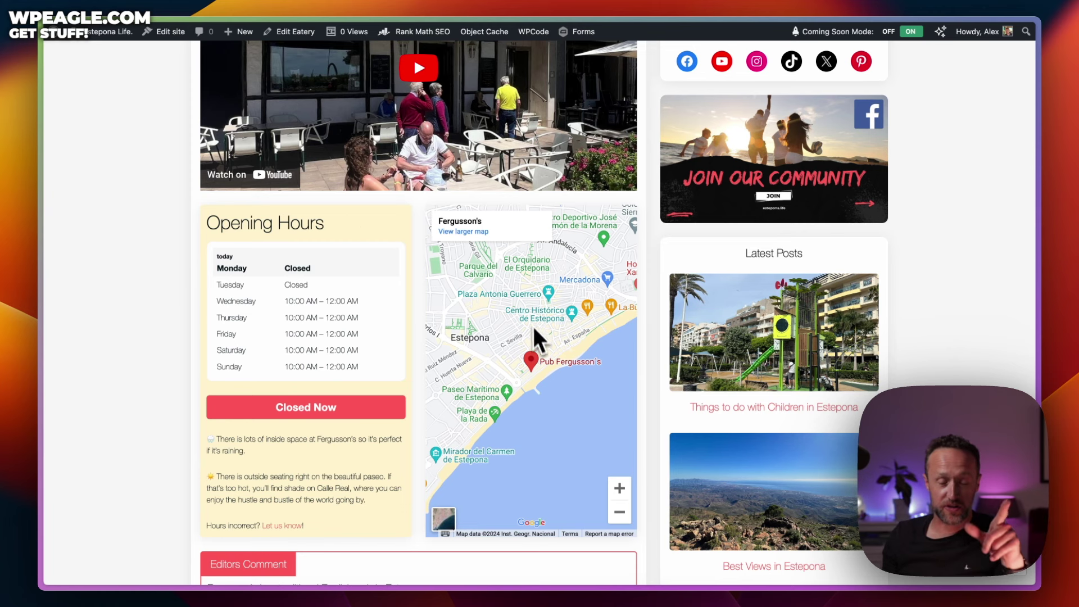
scroll(436, 290, down, 10)
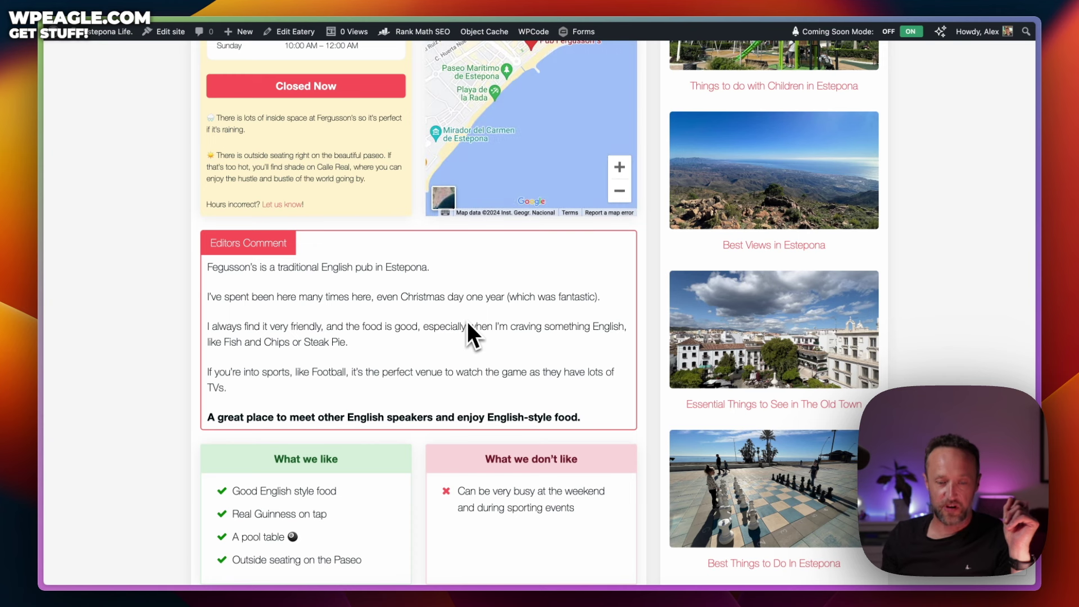
scroll(438, 306, down, 6)
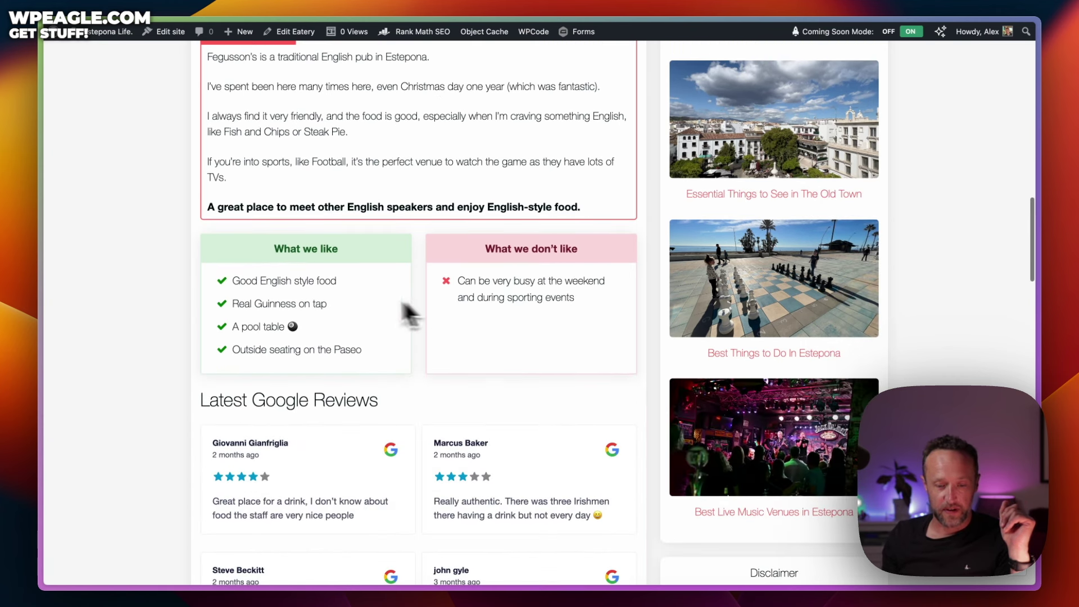
scroll(522, 226, down, 4)
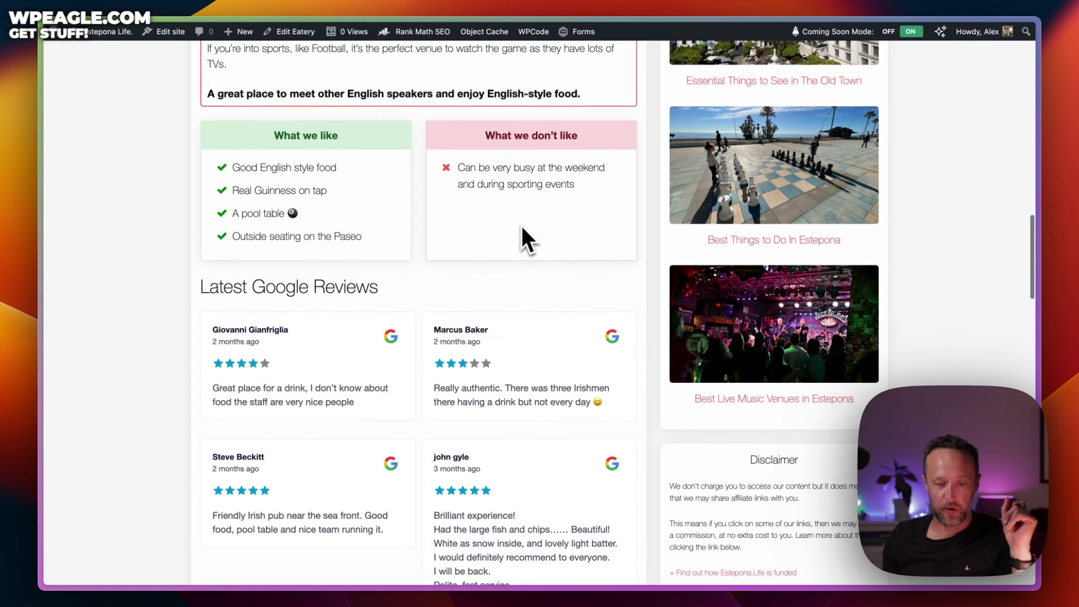
- Review the pub's Google reviews, food and location sections, contact details and author box, and return to the page's beginning
scroll(525, 208, down, 4)
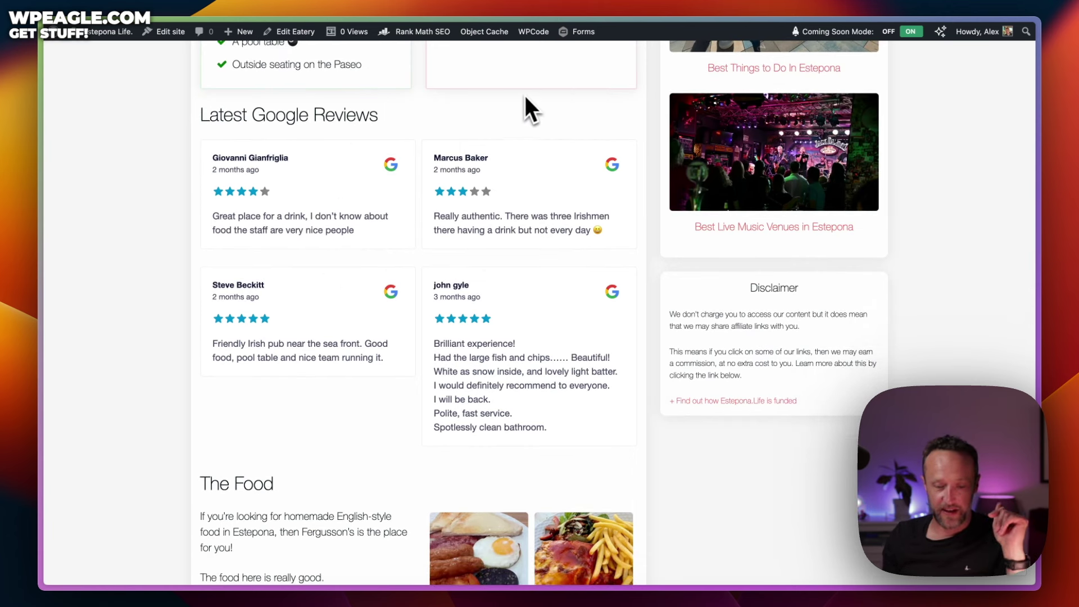
scroll(506, 97, down, 4)
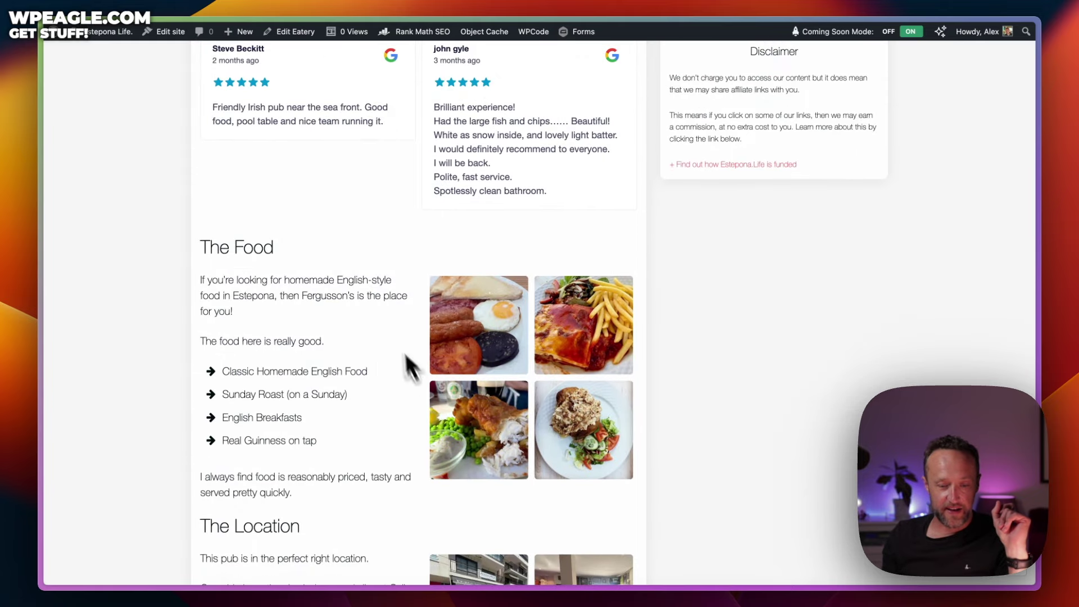
scroll(410, 366, down, 3)
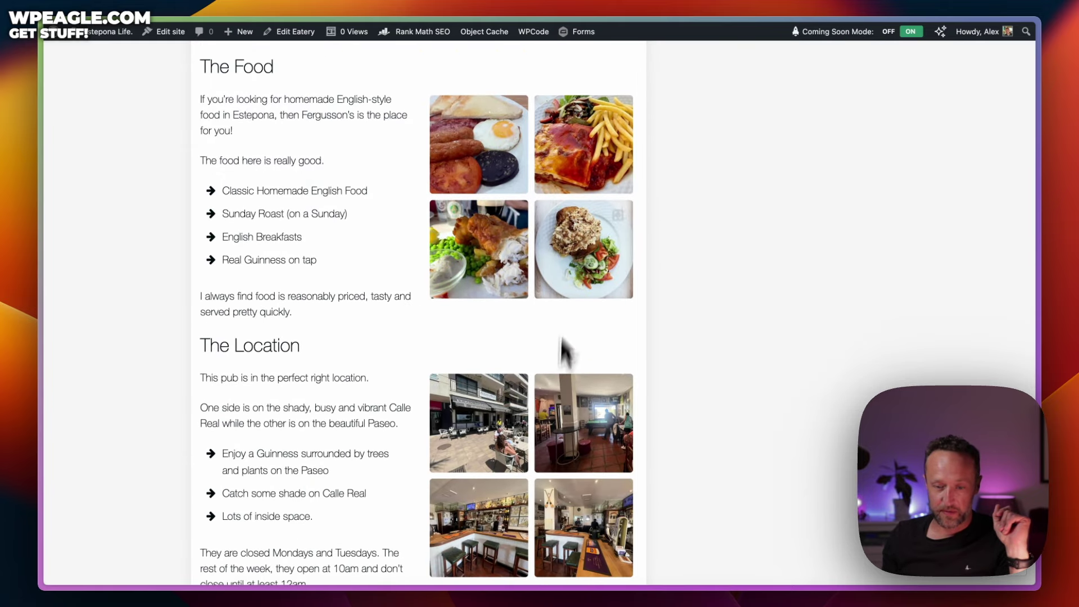
scroll(531, 204, down, 6)
scroll(517, 220, down, 1)
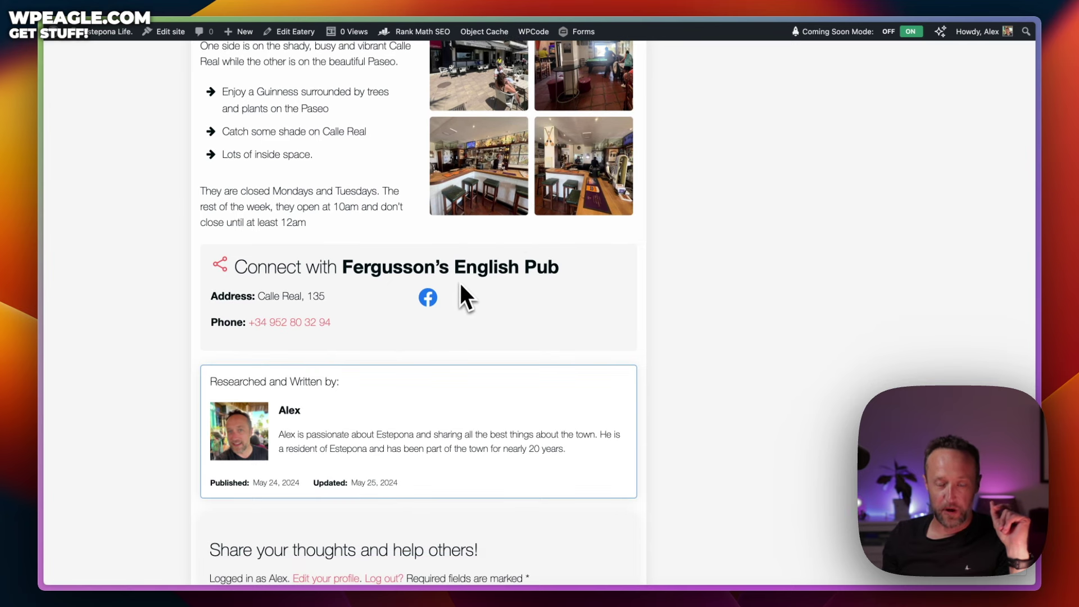
drag(332, 298, 211, 298)
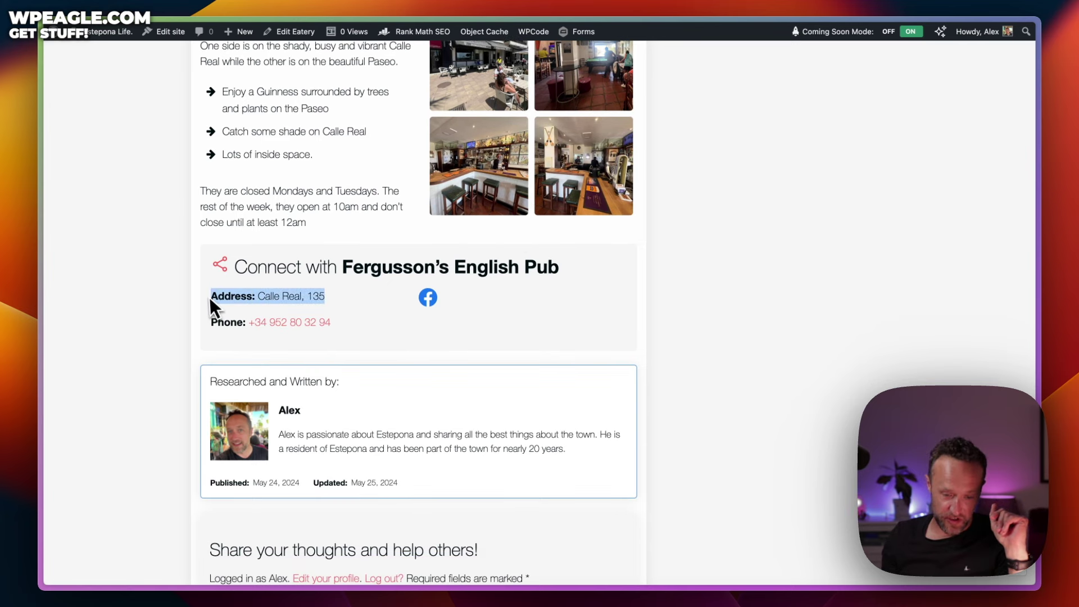
triple_click(272, 322)
scroll(536, 258, down, 6)
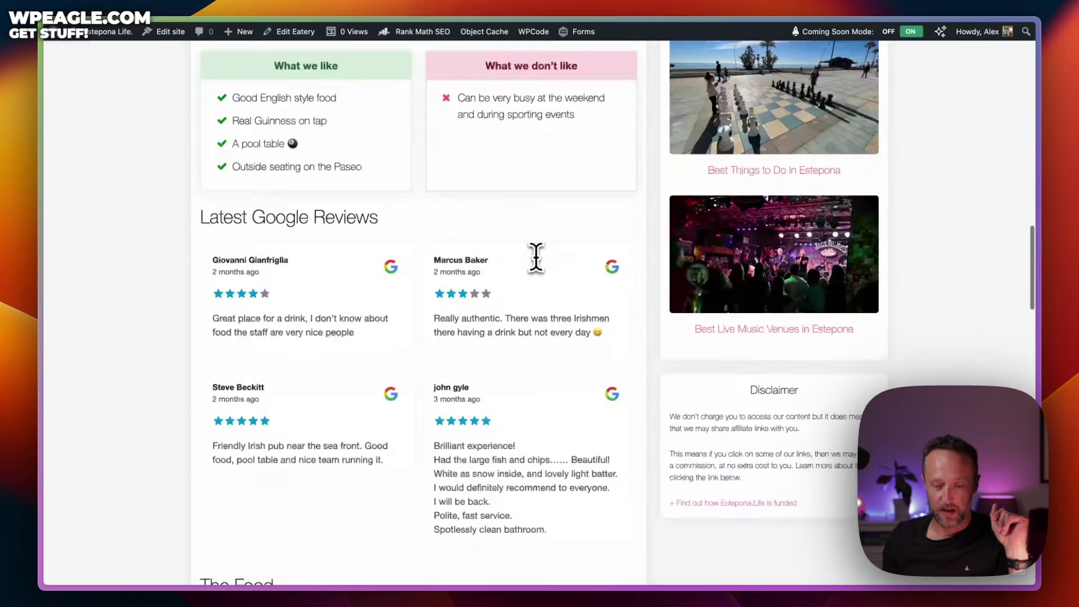
scroll(536, 258, up, 15)
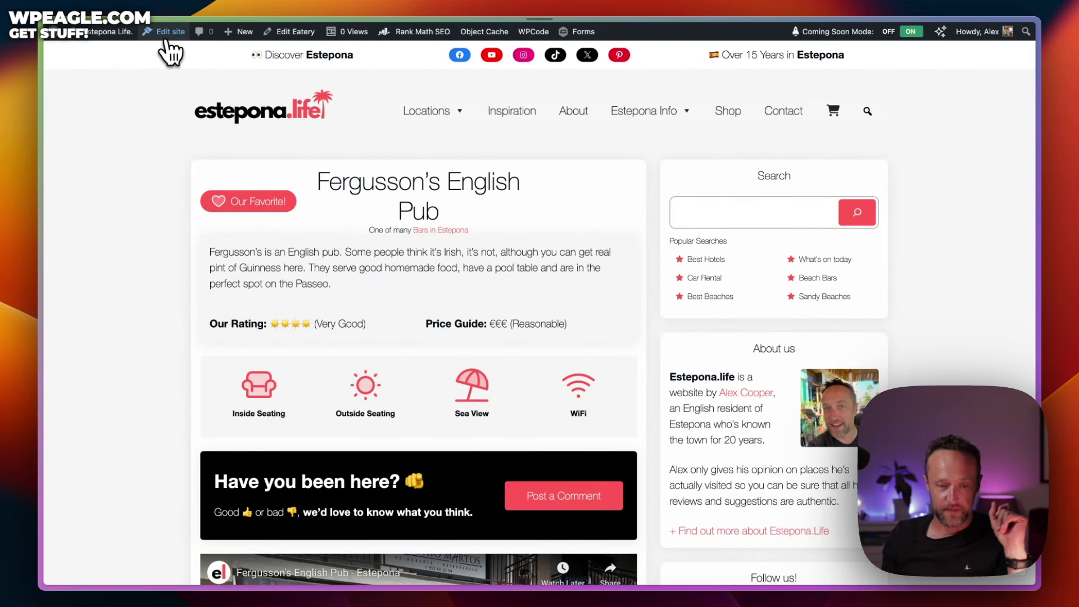
- Open the Single item: Eatery template in the site editor and select its Title block
click(168, 35)
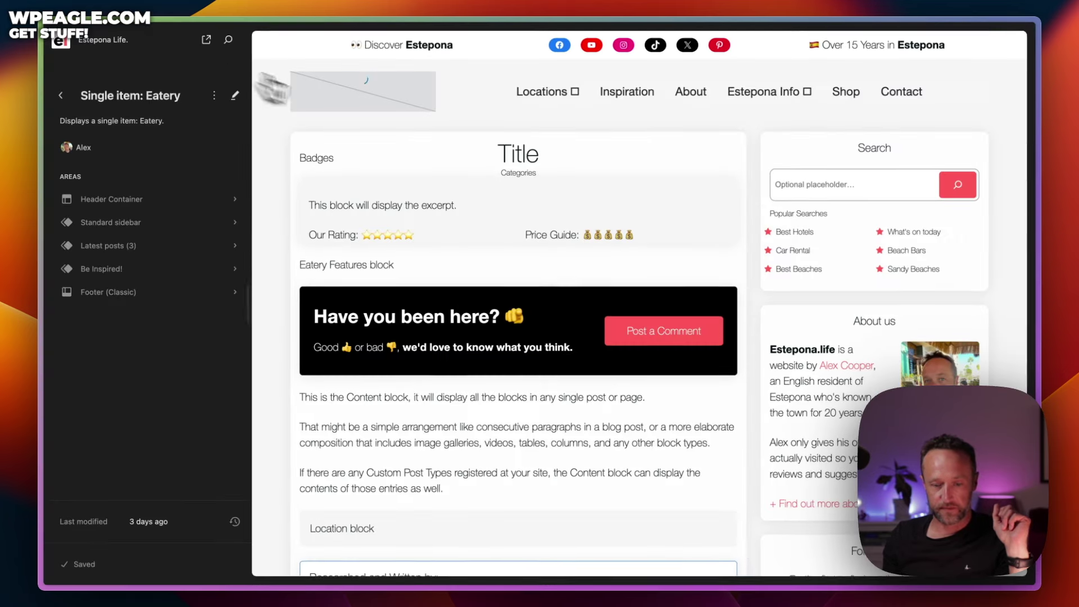
click(520, 178)
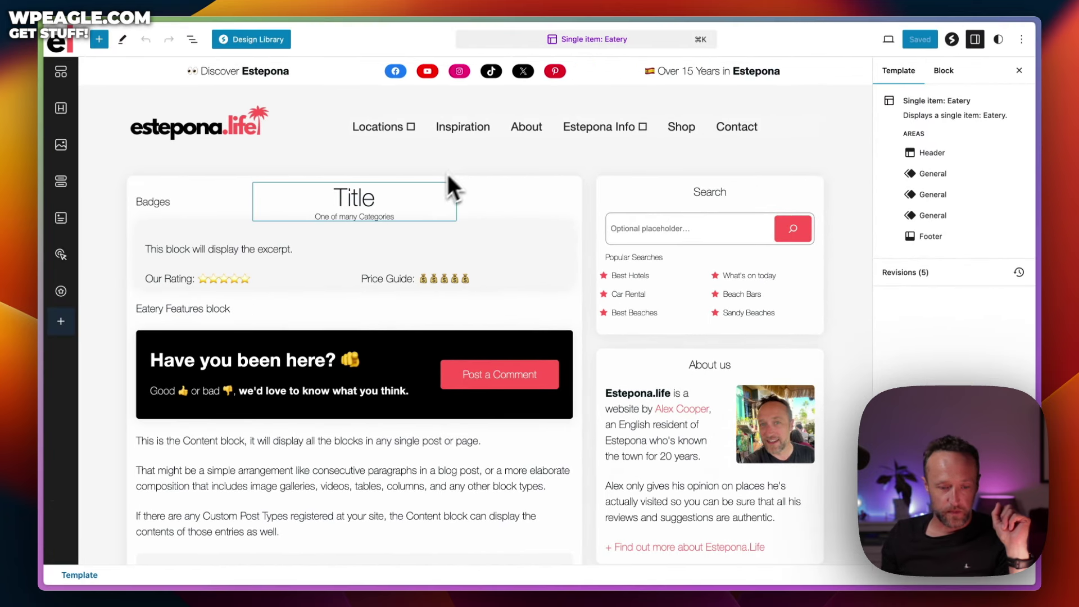
click(371, 194)
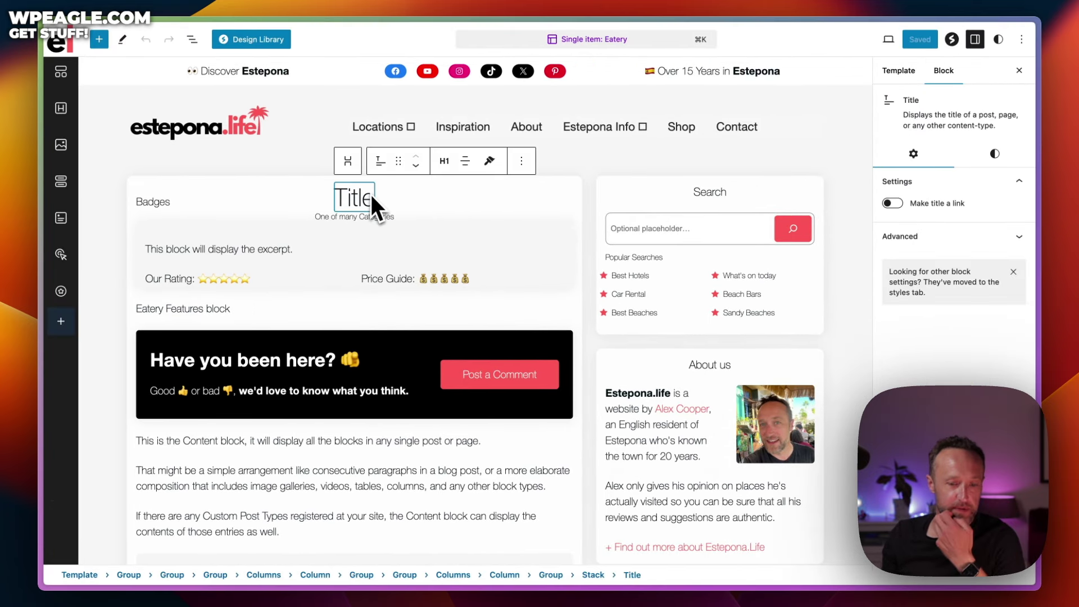
- Inspect the template's Categories, EL Our Rating and EL Price Guide blocks with the block structure list shown
click(347, 219)
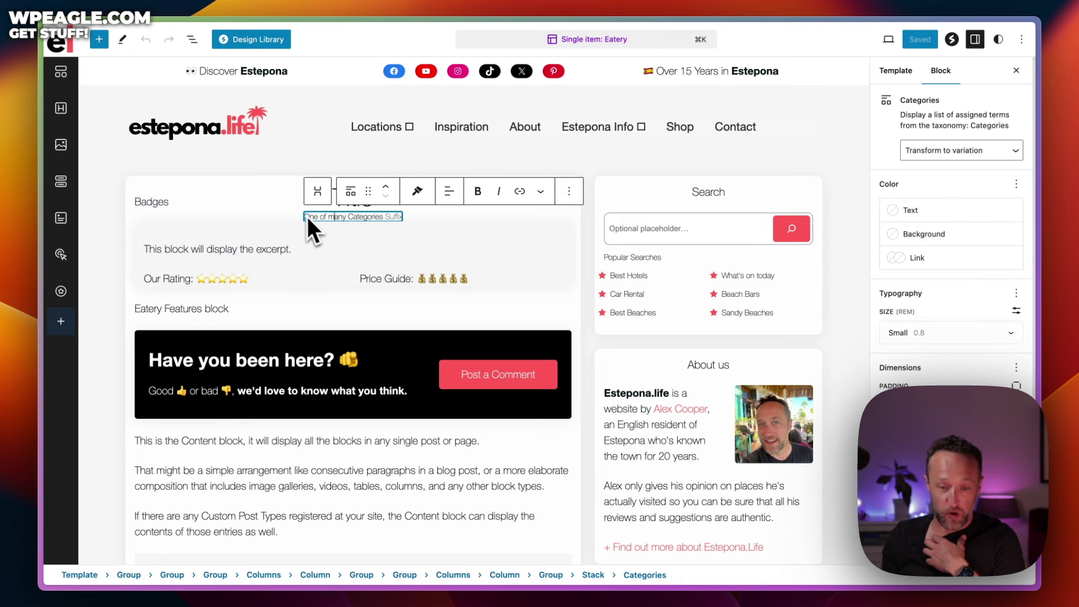
click(193, 40)
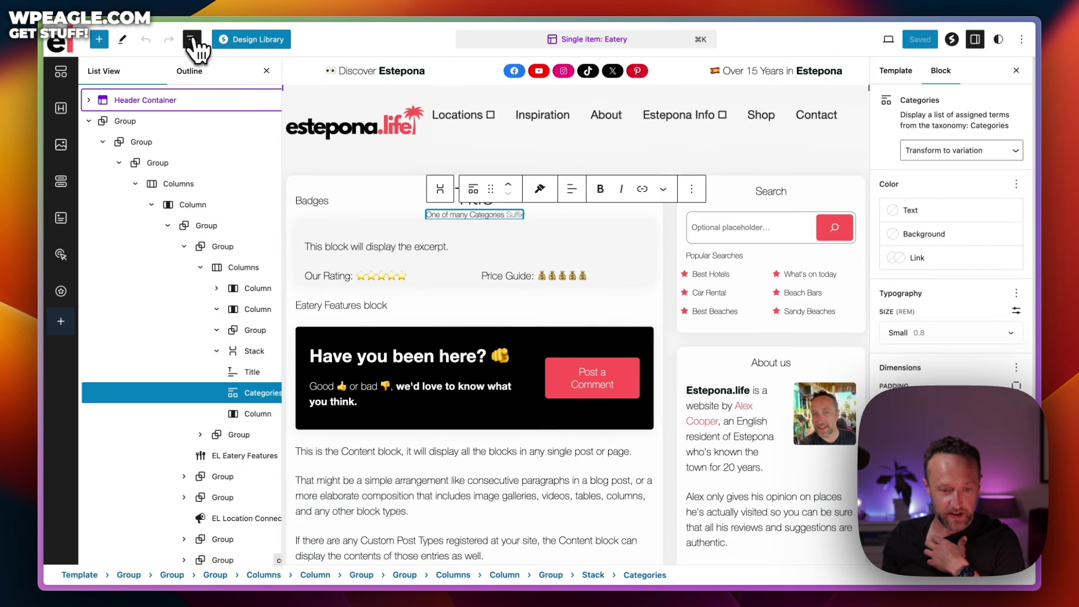
scroll(224, 433, right, 2)
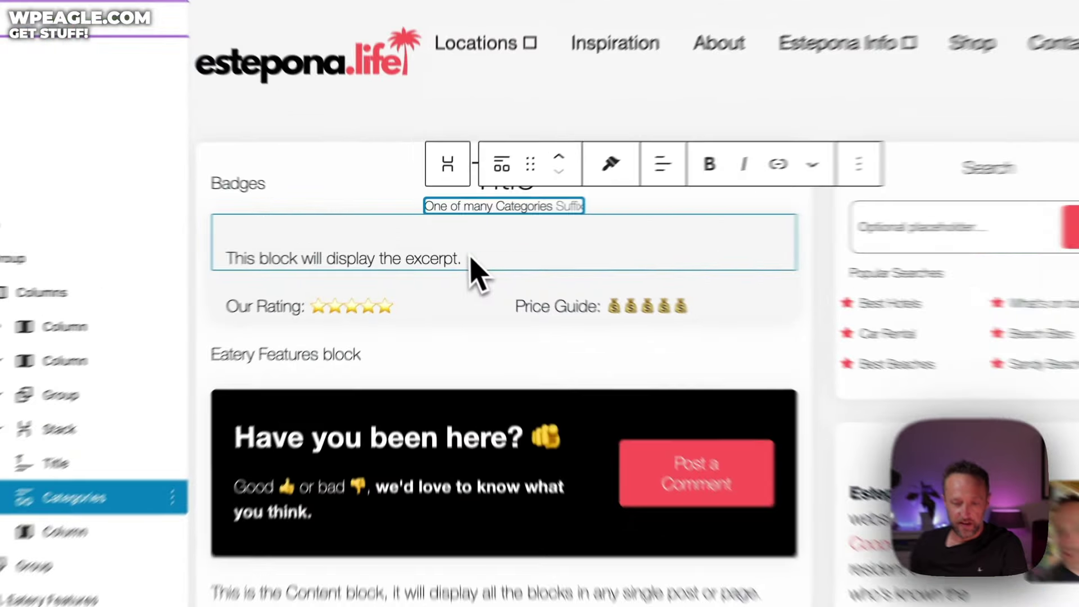
click(399, 313)
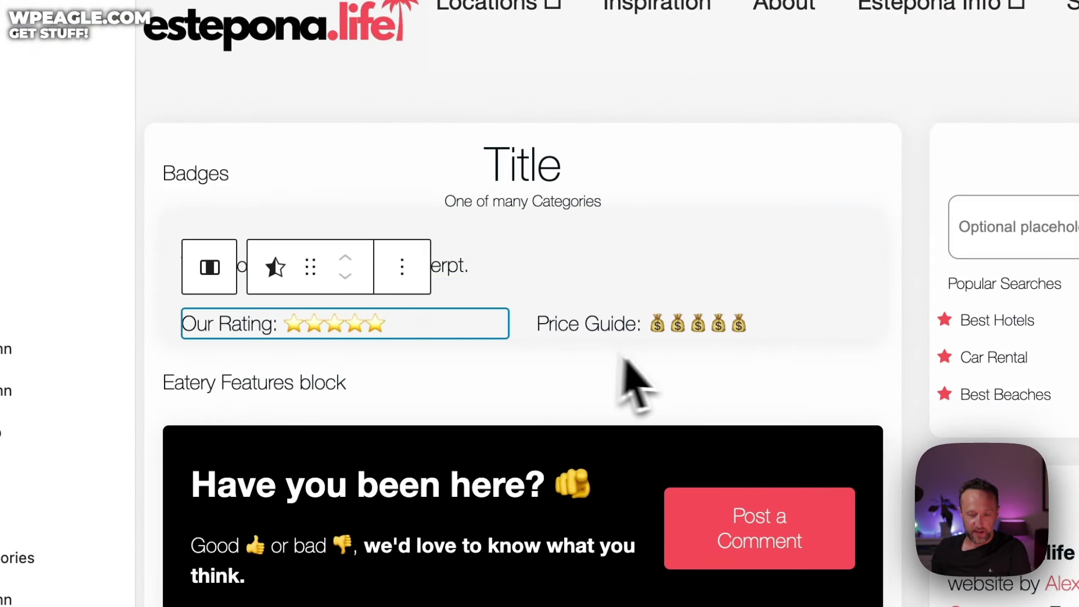
click(685, 339)
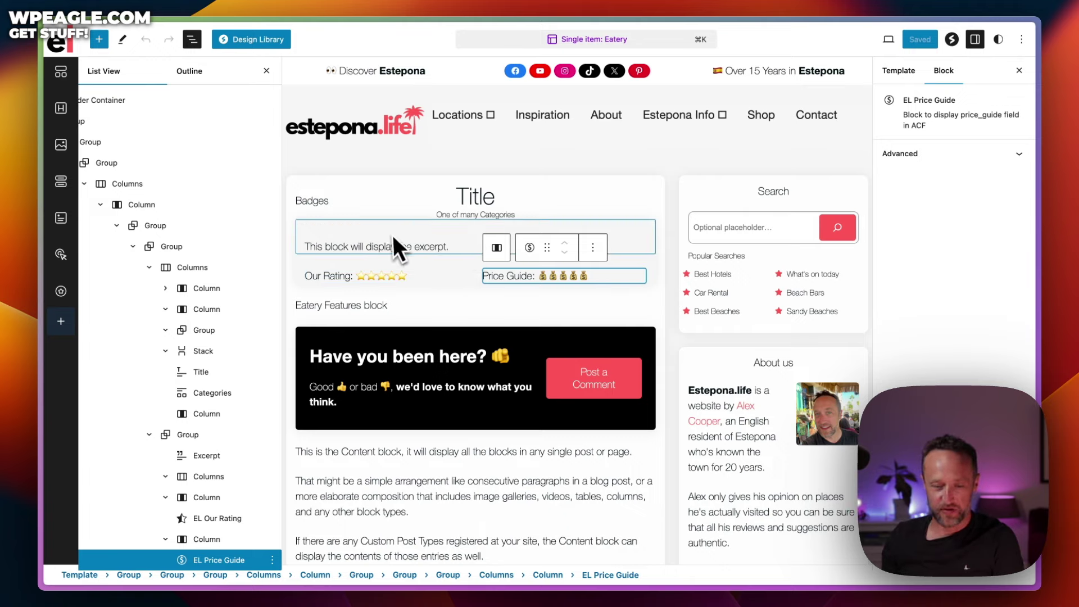
- Inspect the "Have you been here?" banner group and the Content block of the Eatery template
scroll(414, 211, down, 3)
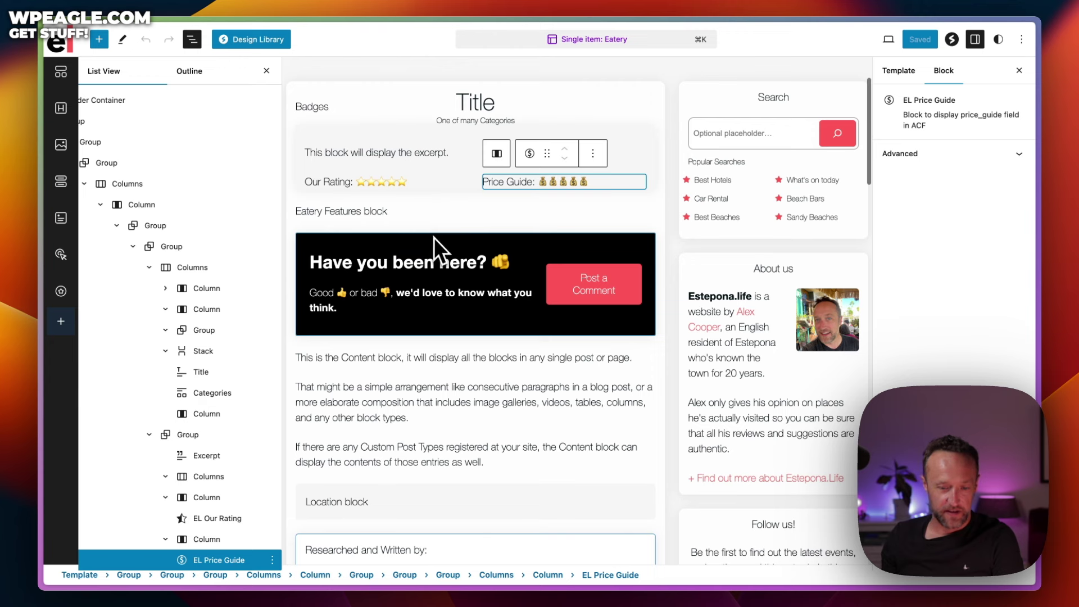
click(463, 281)
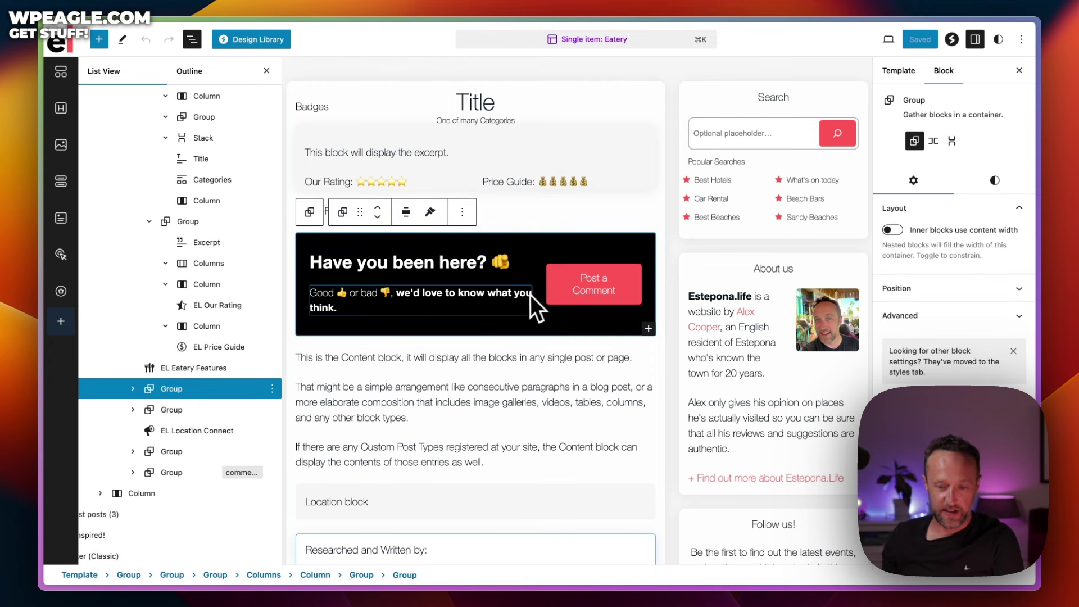
mouse_move(504, 285)
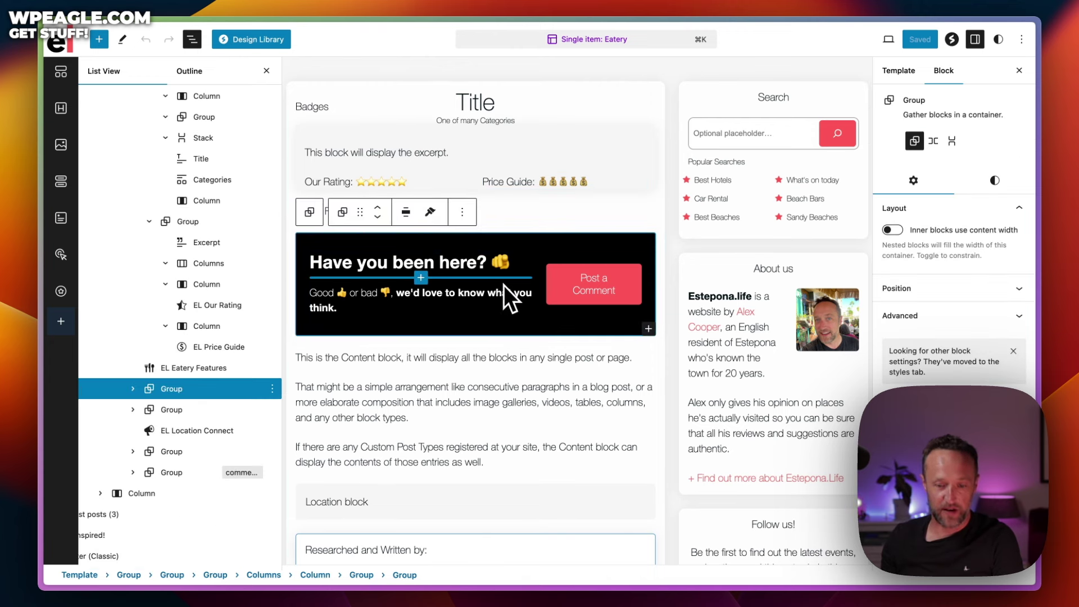
click(459, 385)
- Inspect the EL Location Connect block, the "Researched and Written by" author group and the comments section
scroll(526, 356, down, 2)
scroll(527, 356, down, 3)
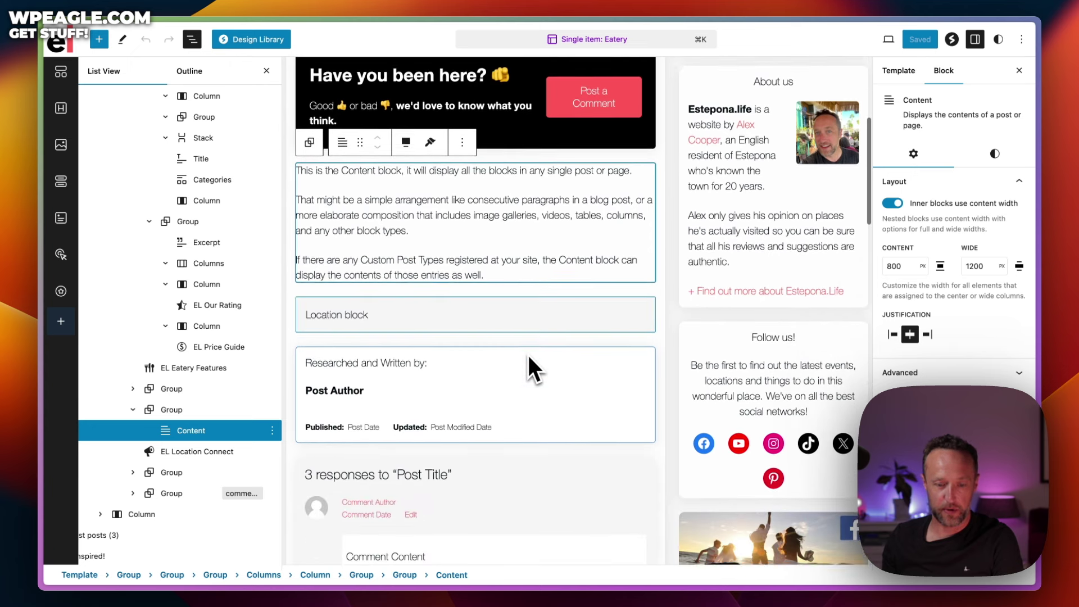
click(505, 302)
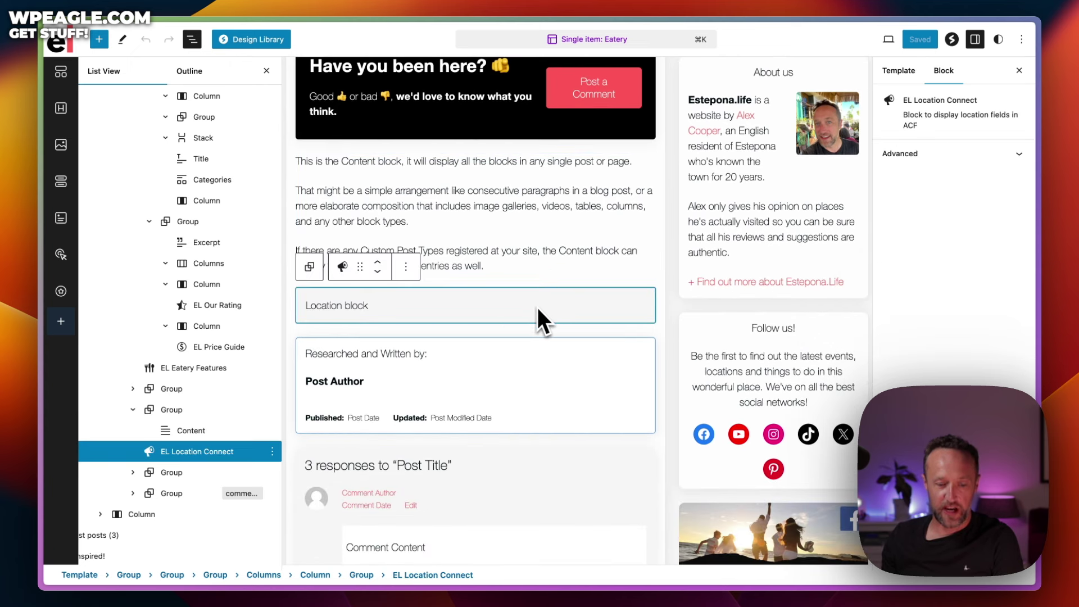
scroll(537, 308, down, 5)
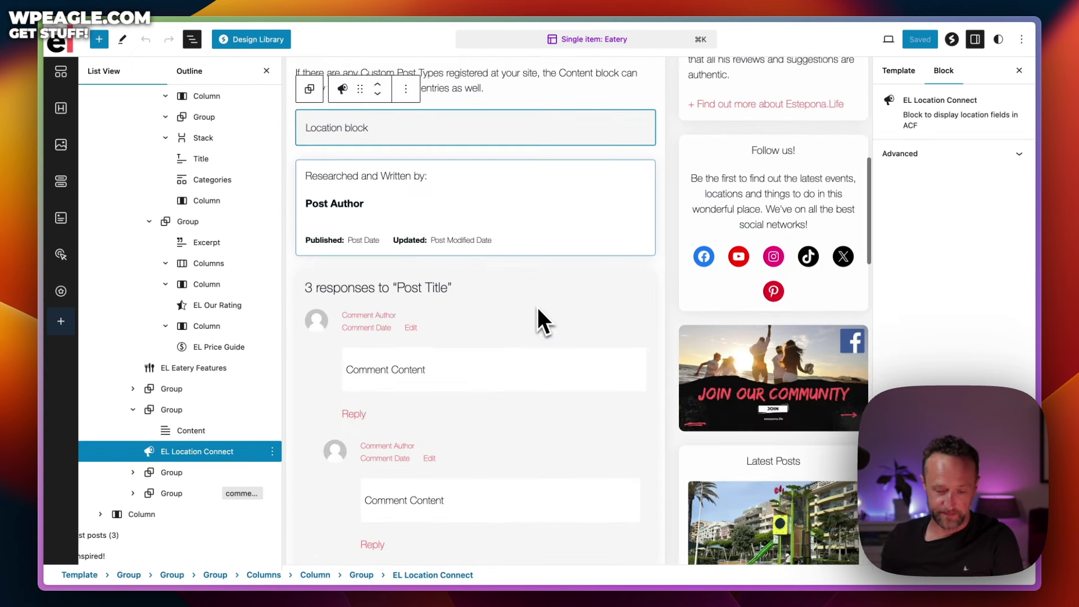
scroll(537, 308, up, 2)
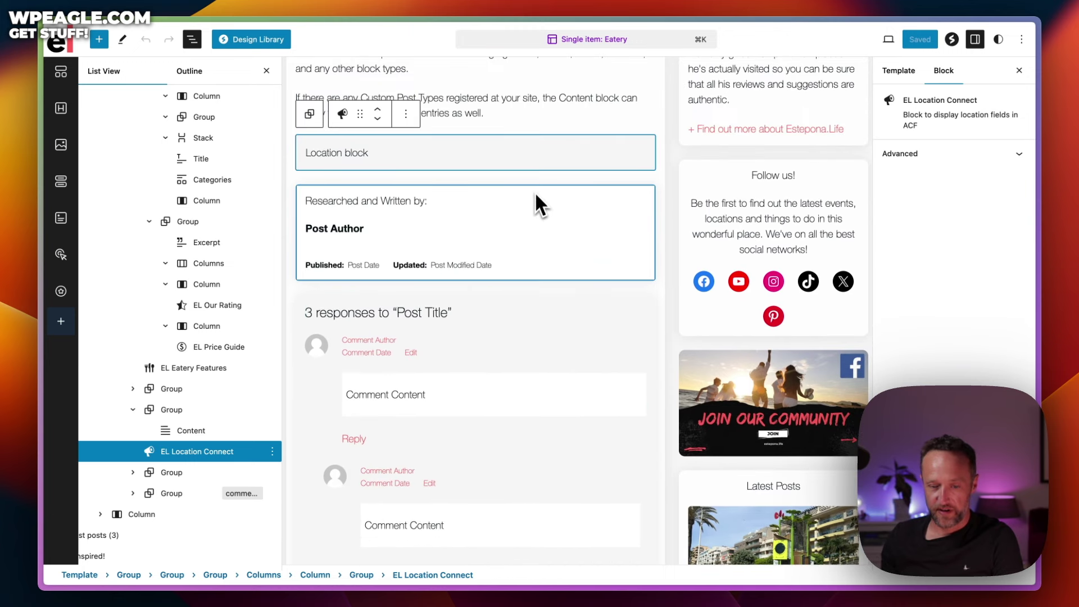
click(535, 194)
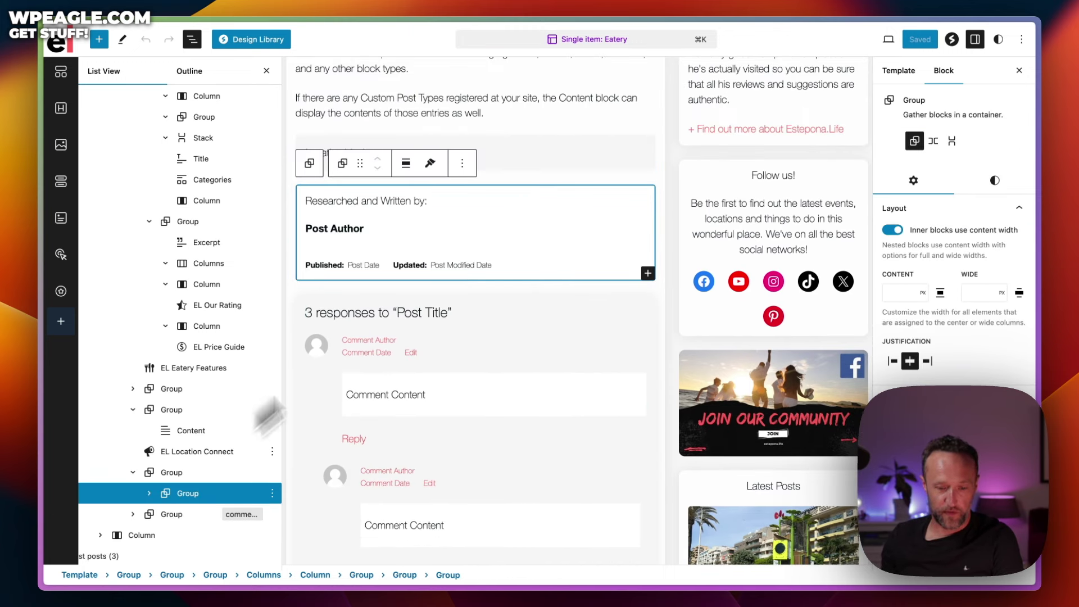
mouse_move(470, 214)
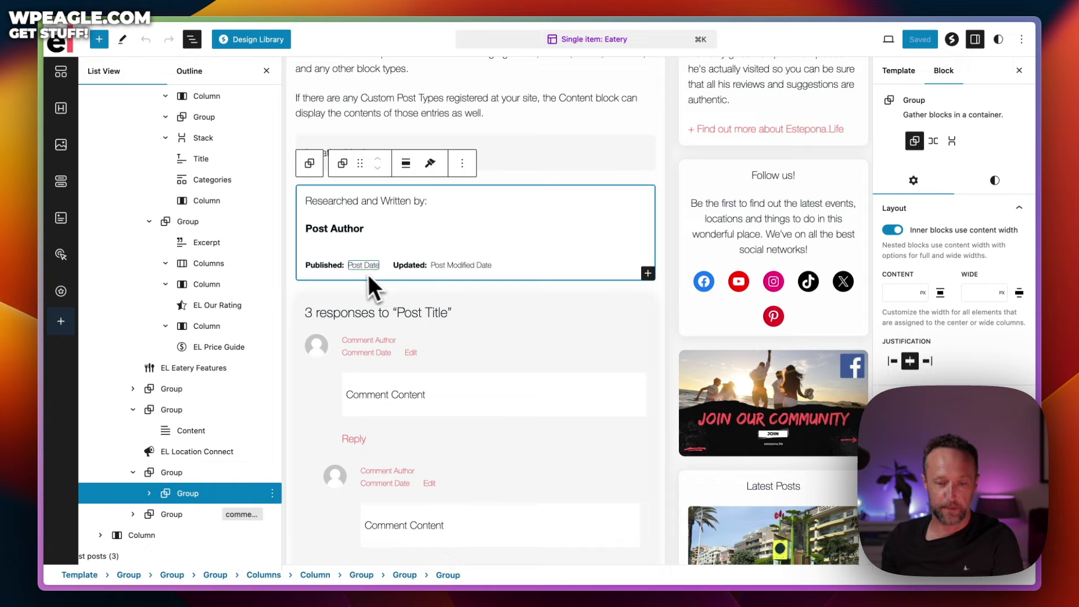
scroll(517, 402, down, 10)
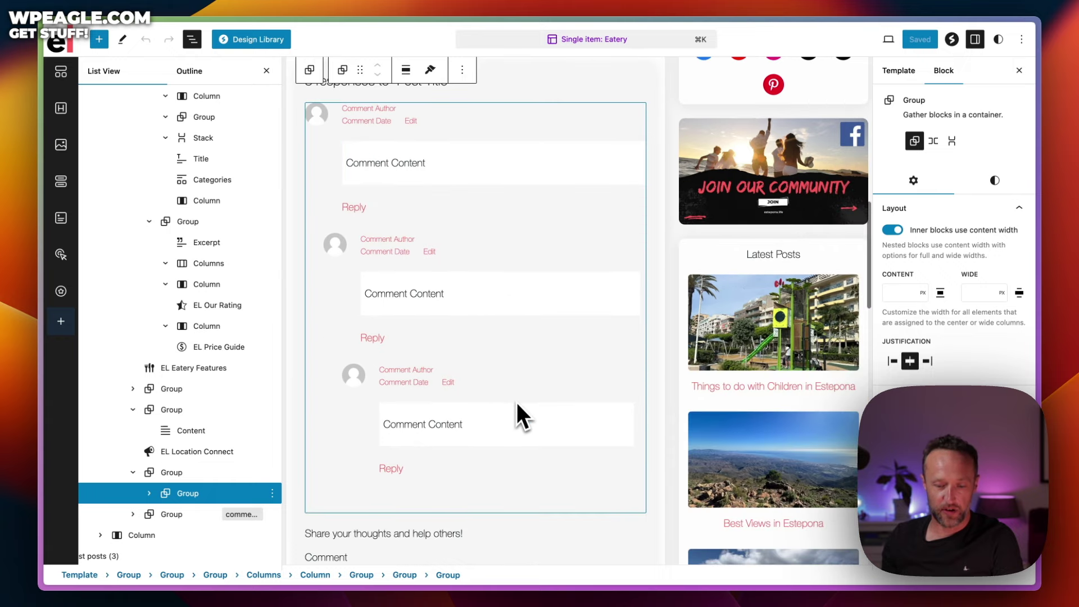
- Leave the template, switch to the Fergusson's English Pub eatery in the editor and select its YouTube video block
scroll(517, 403, up, 20)
click(60, 41)
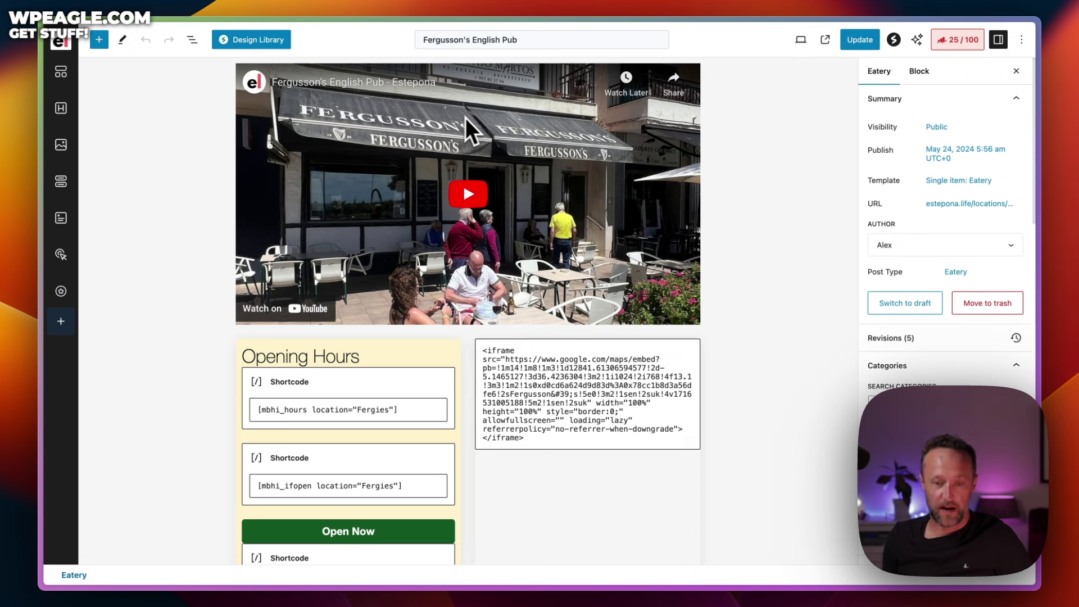
click(534, 106)
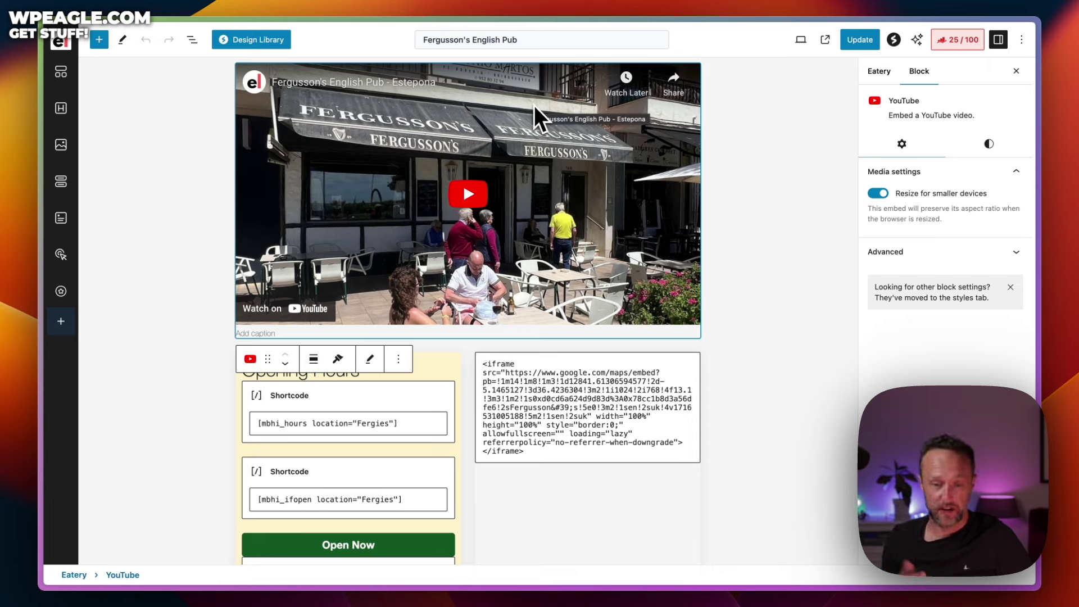
- Examine the pub's Opening Hours heading and shortcodes, and select the group that contains them
scroll(725, 225, down, 3)
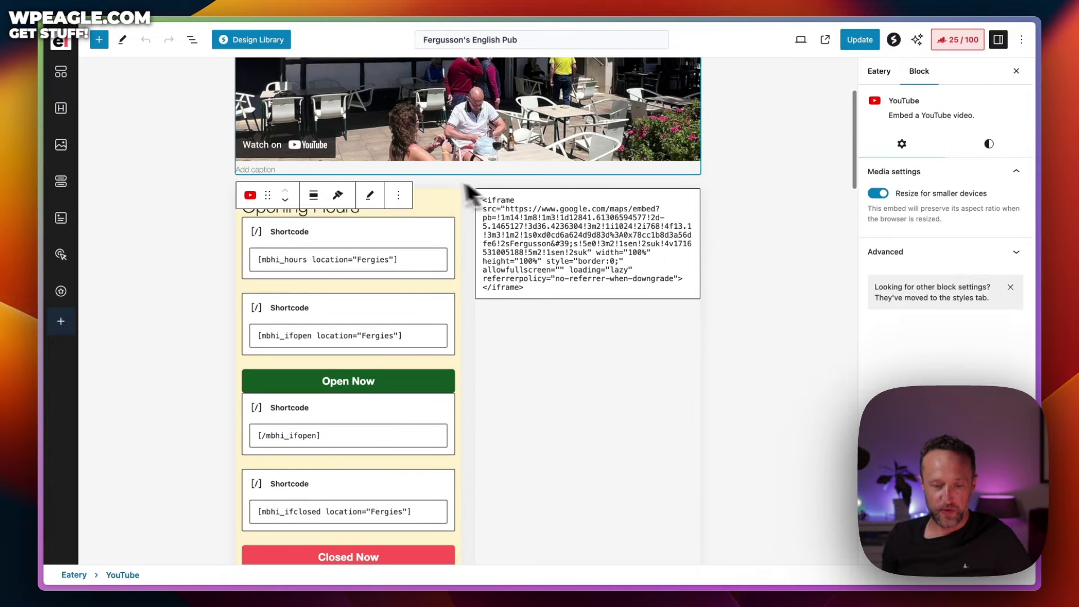
click(429, 197)
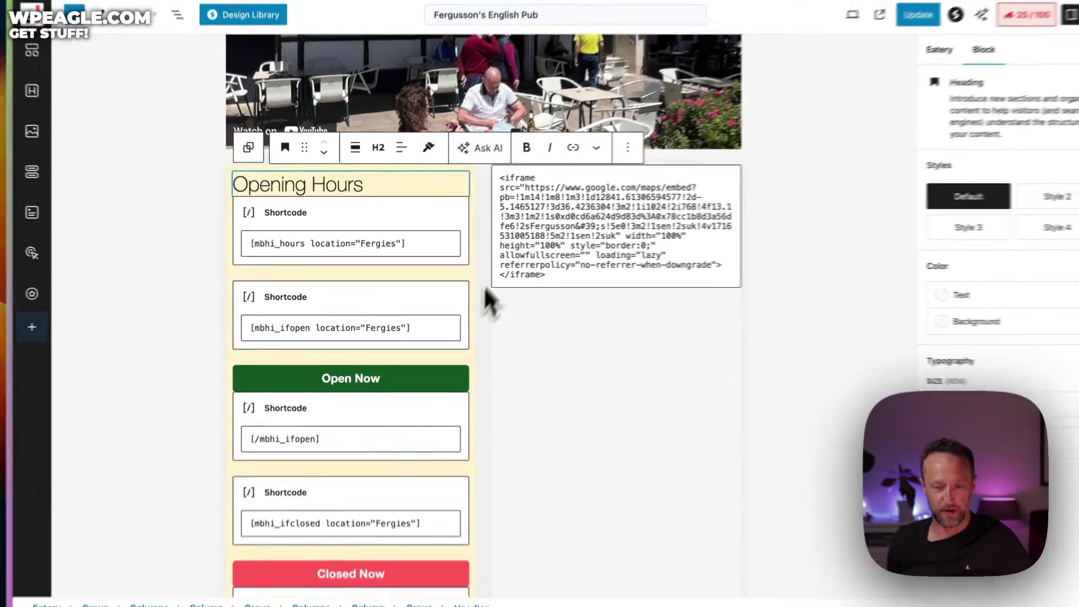
scroll(485, 282, down, 4)
scroll(495, 253, up, 3)
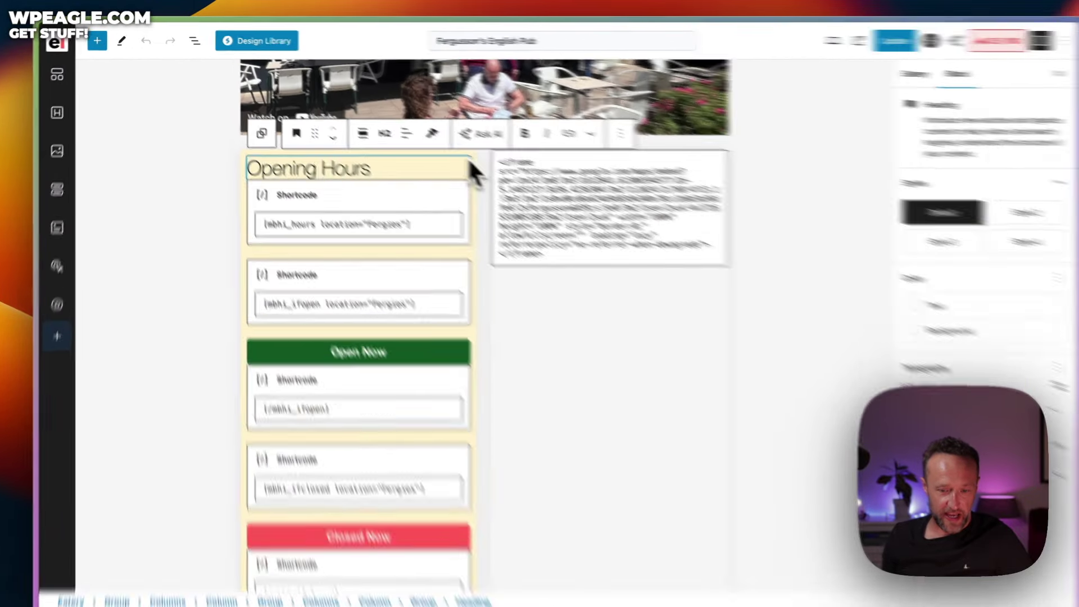
click(462, 163)
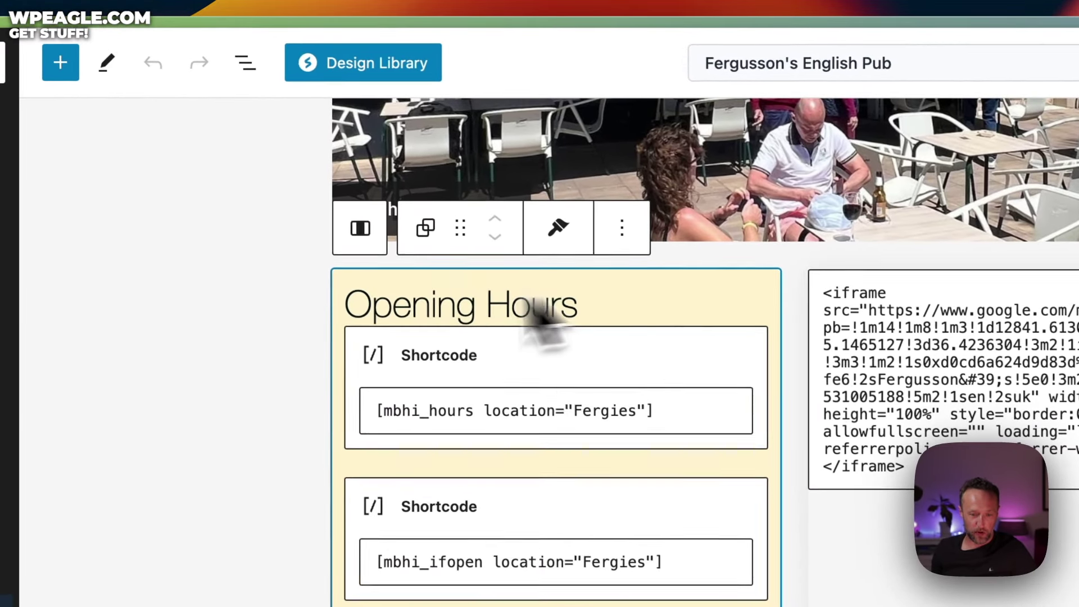
- Show the pub page's block structure, expand the Opening Hours group and review its open and closed shortcode blocks
click(245, 62)
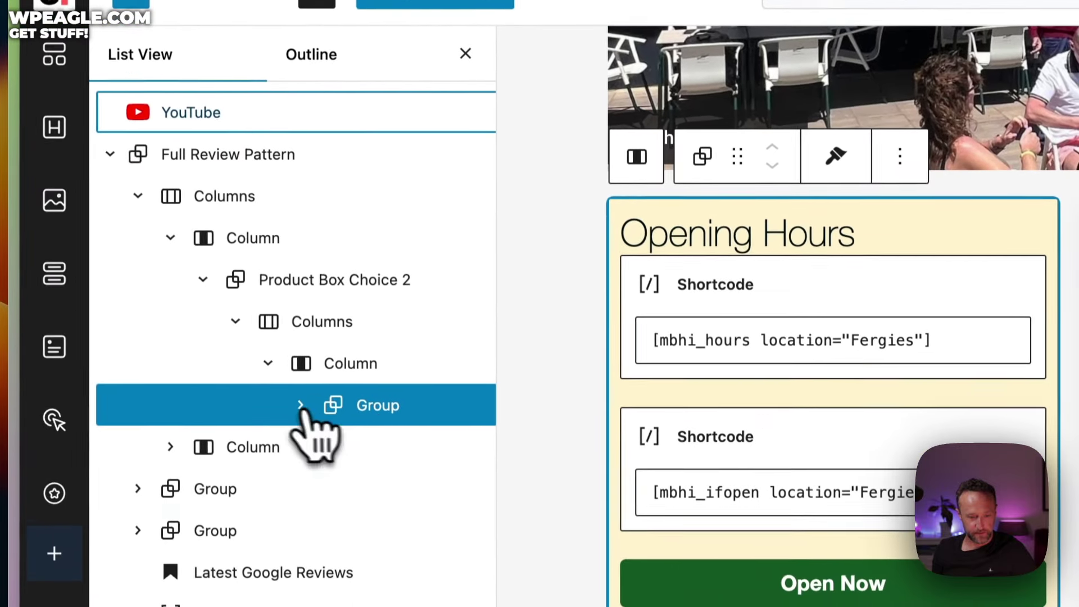
click(307, 469)
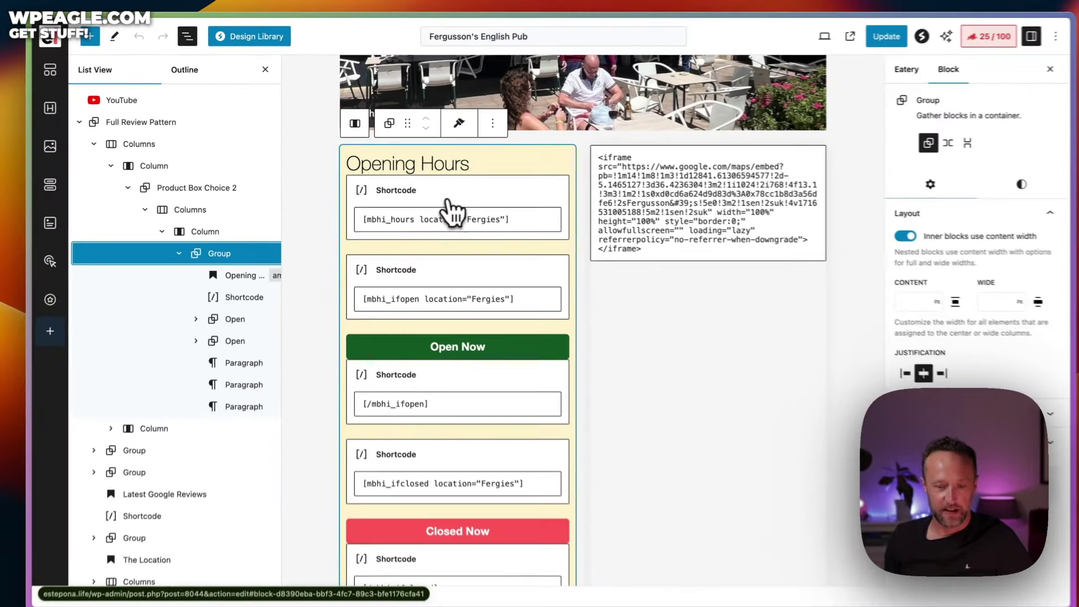
scroll(463, 391, down, 5)
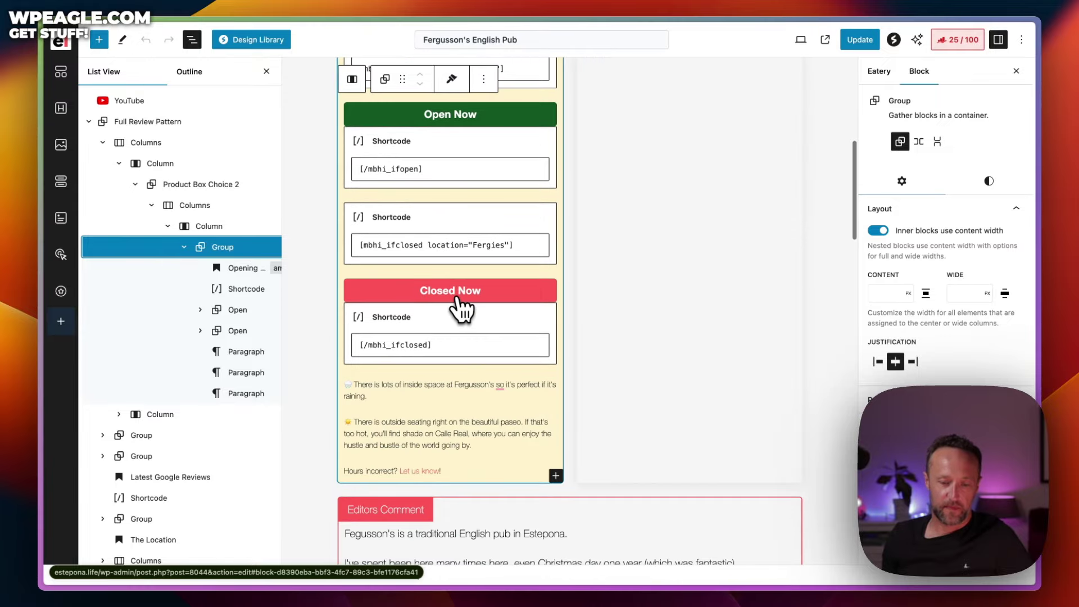
- Exit the pub's editor to the Eateries list and open the site's installed plugins
scroll(462, 308, up, 7)
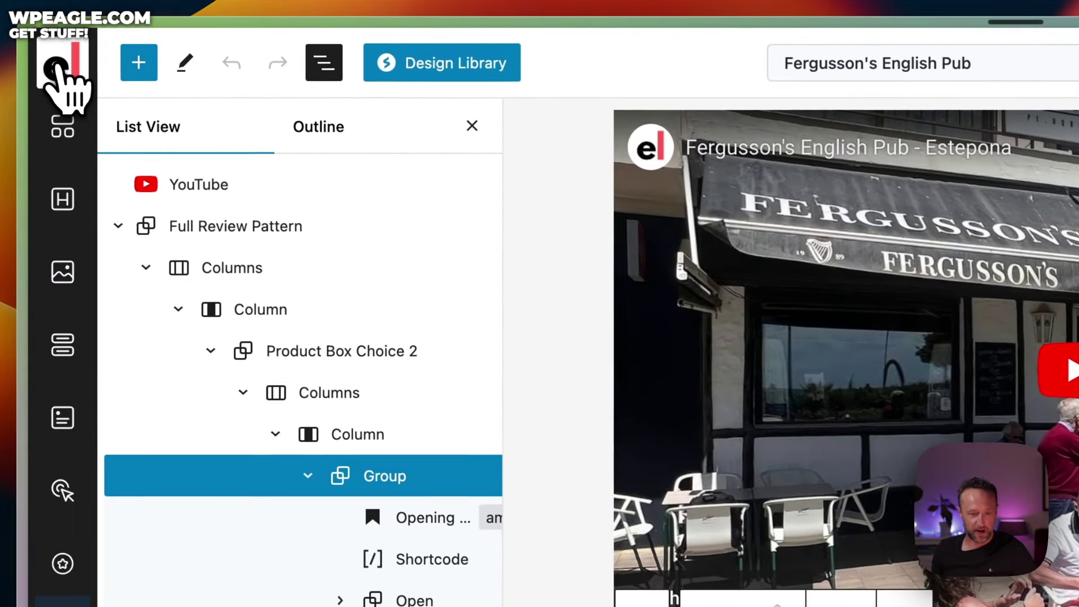
click(56, 68)
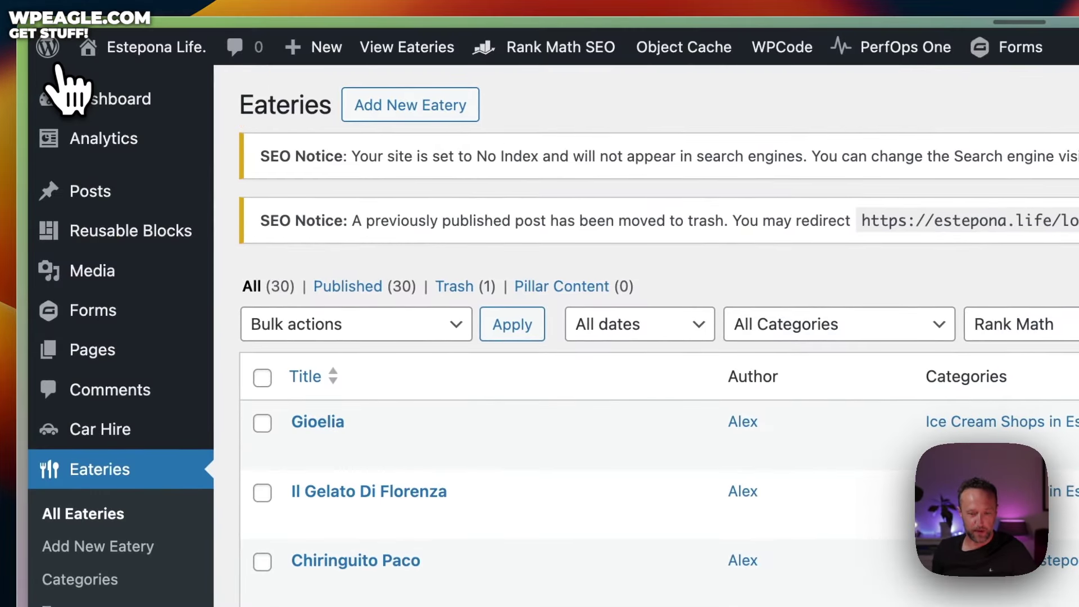
scroll(189, 326, down, 9)
mouse_move(145, 419)
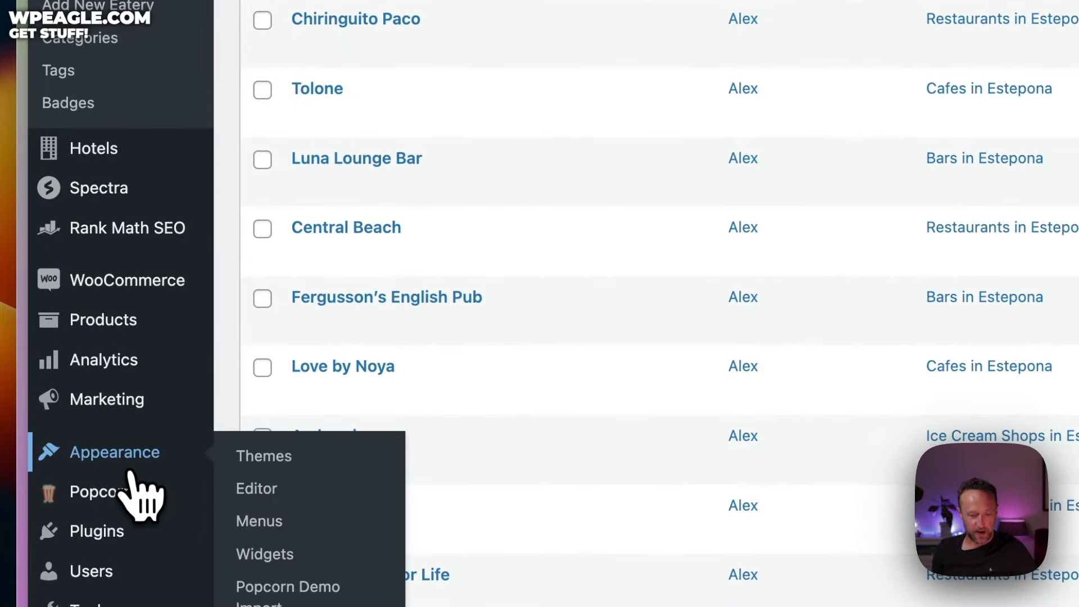
scroll(135, 449, down, 3)
click(326, 353)
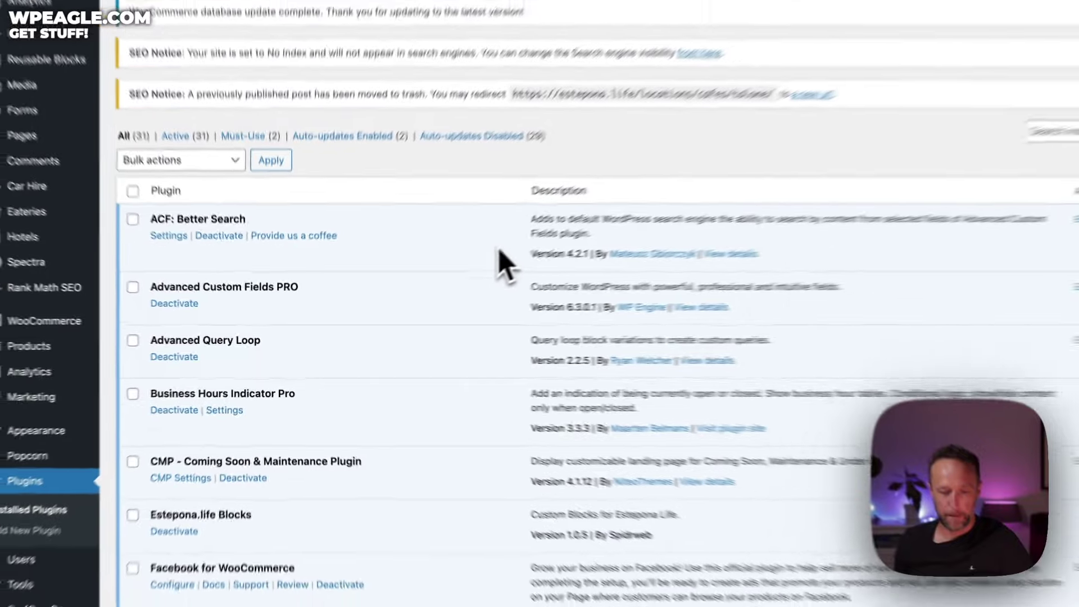
- Look through the installed plugins for the opening hours plugin and highlight the name Business Hours Indicator Pro
scroll(454, 265, down, 5)
scroll(448, 257, down, 6)
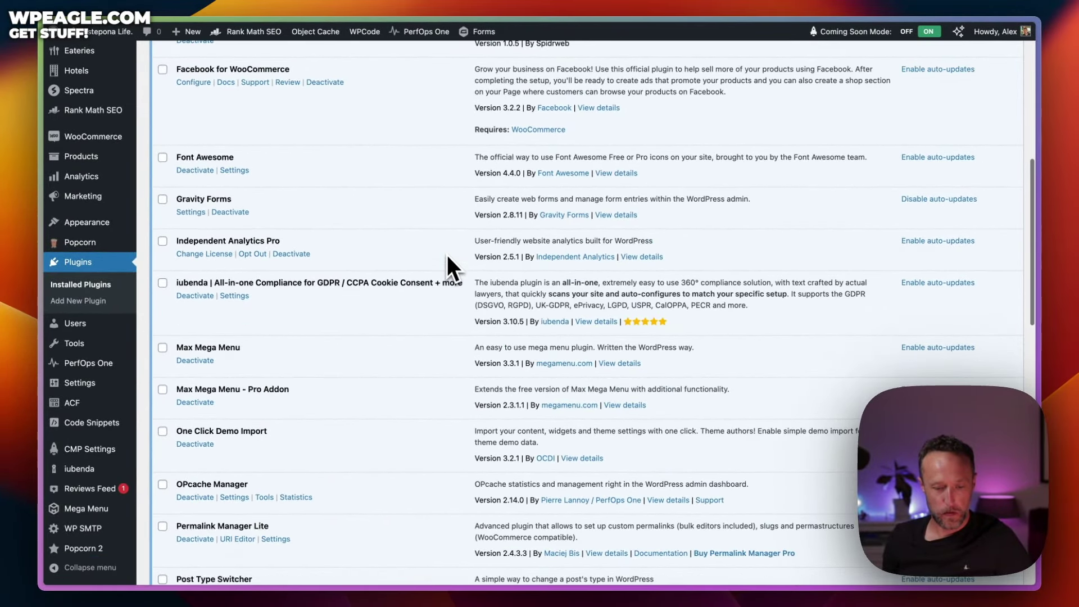
scroll(448, 257, up, 6)
scroll(447, 255, up, 3)
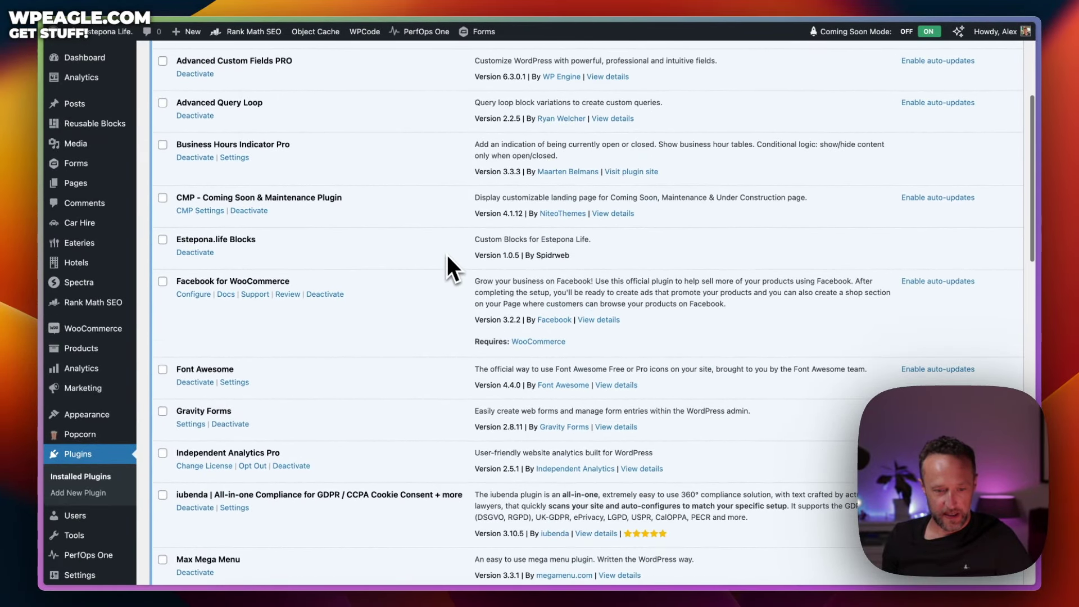
scroll(447, 255, down, 12)
scroll(447, 255, up, 12)
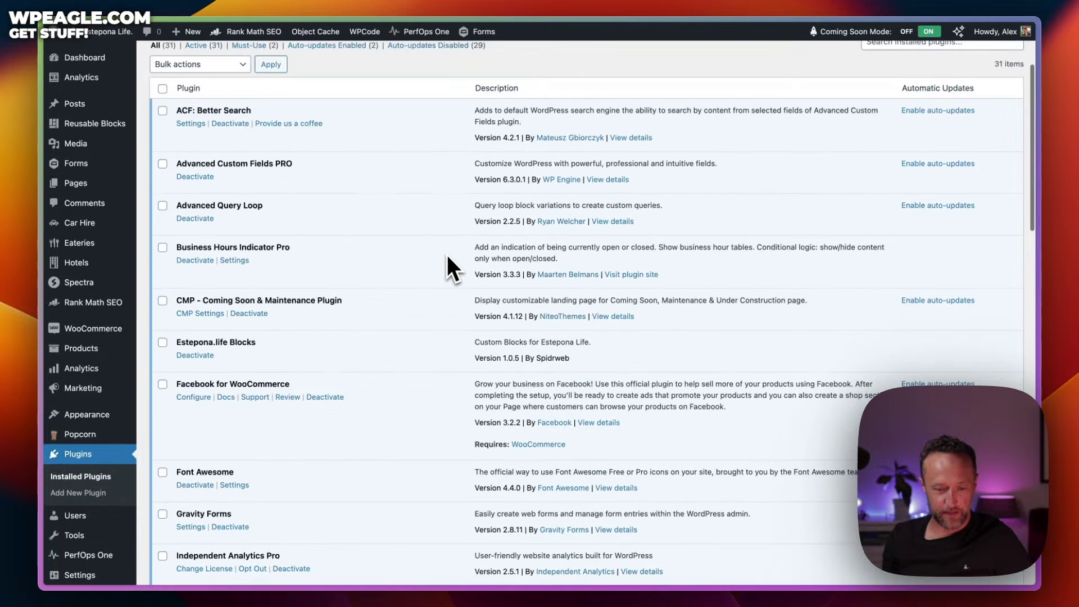
drag(289, 250, 171, 256)
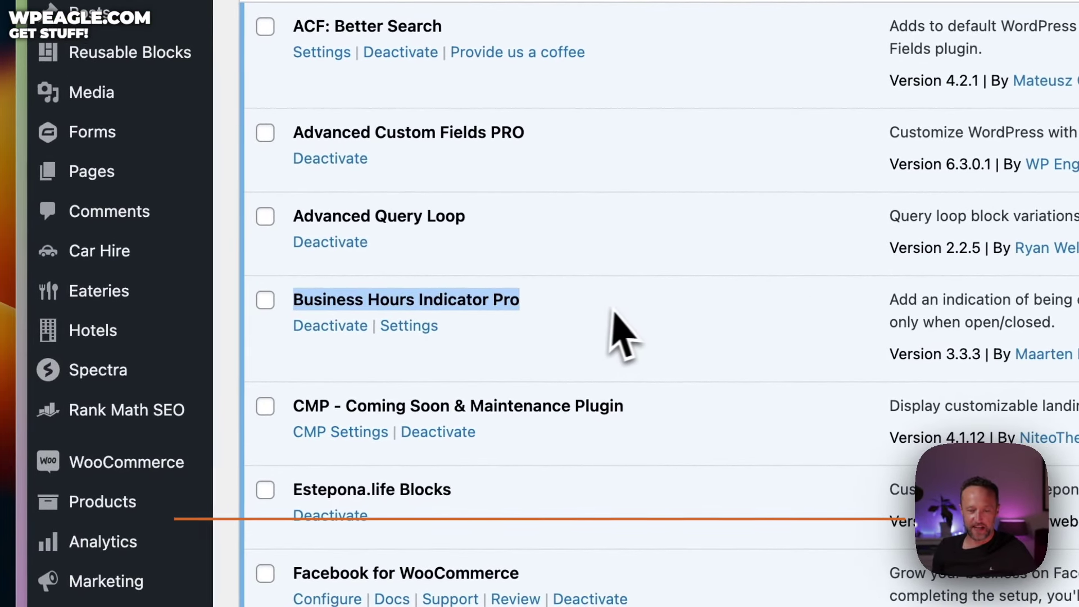
- Open the Business Hours Indicator Pro settings and review the list of locations with opening hours down to its end
click(614, 315)
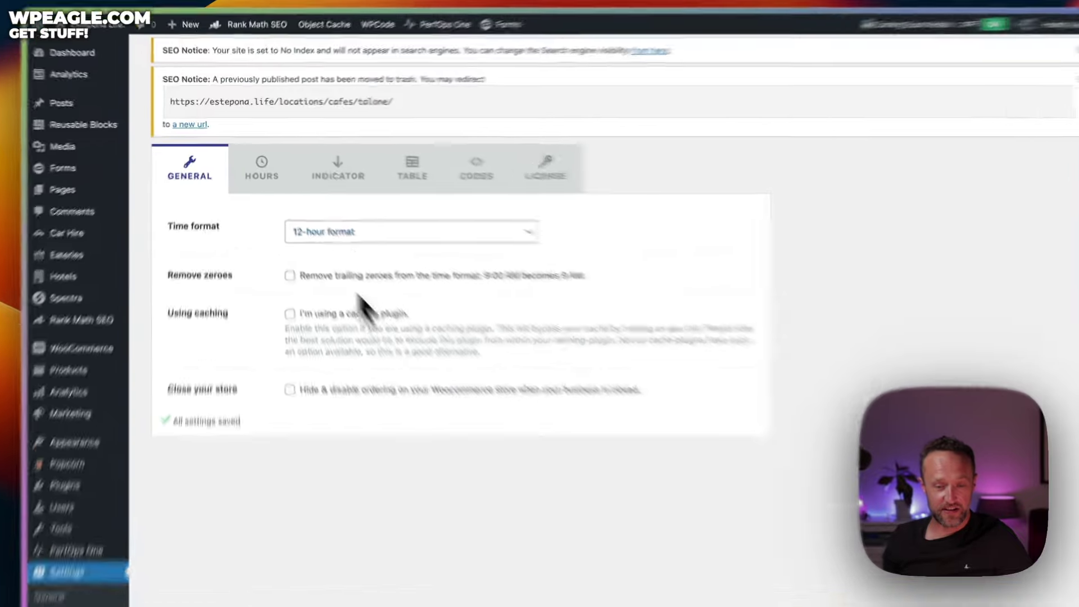
click(259, 164)
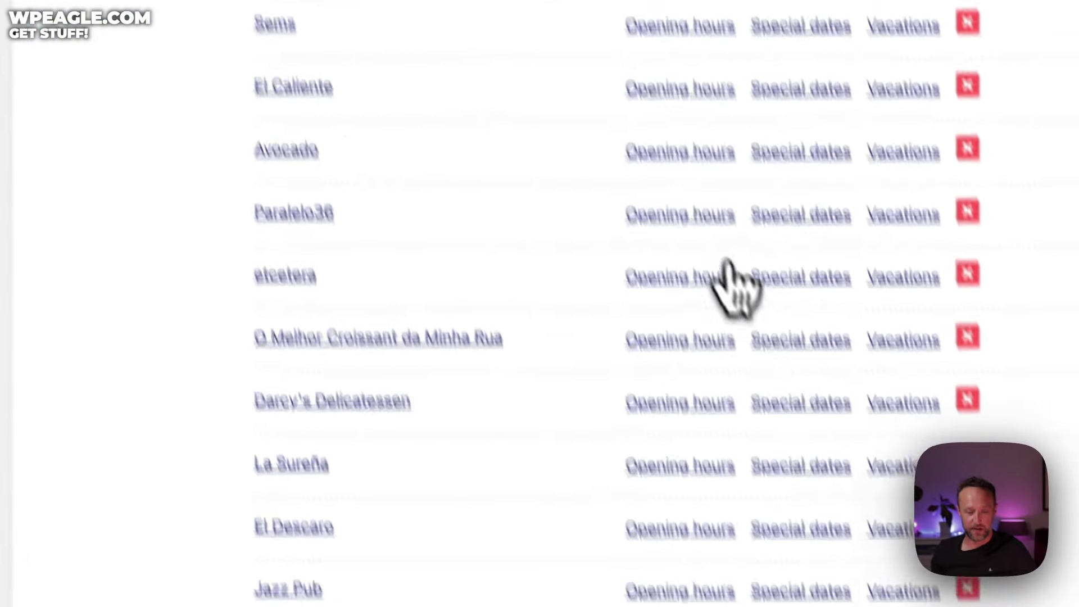
scroll(737, 286, down, 10)
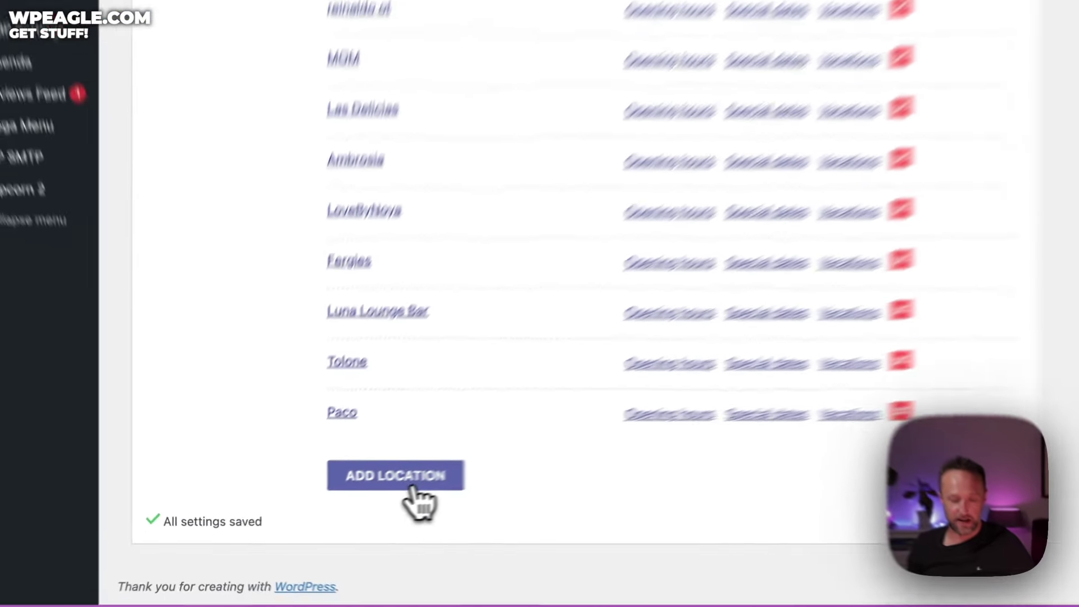
- Open the form for adding a new location, review its name, location type, image and time zone fields, and close it without adding
click(315, 582)
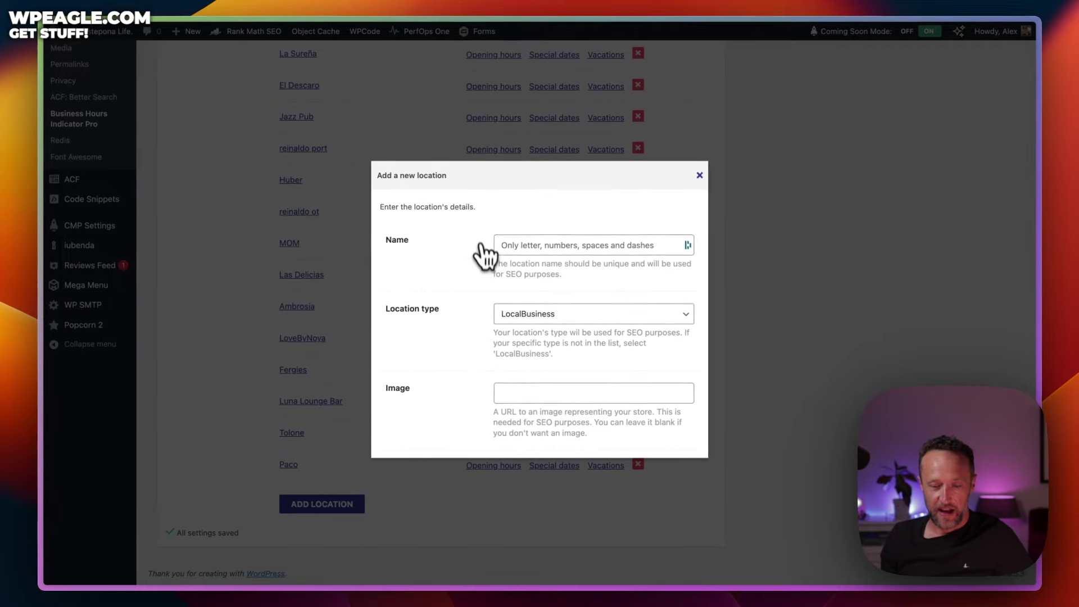
scroll(472, 336, down, 2)
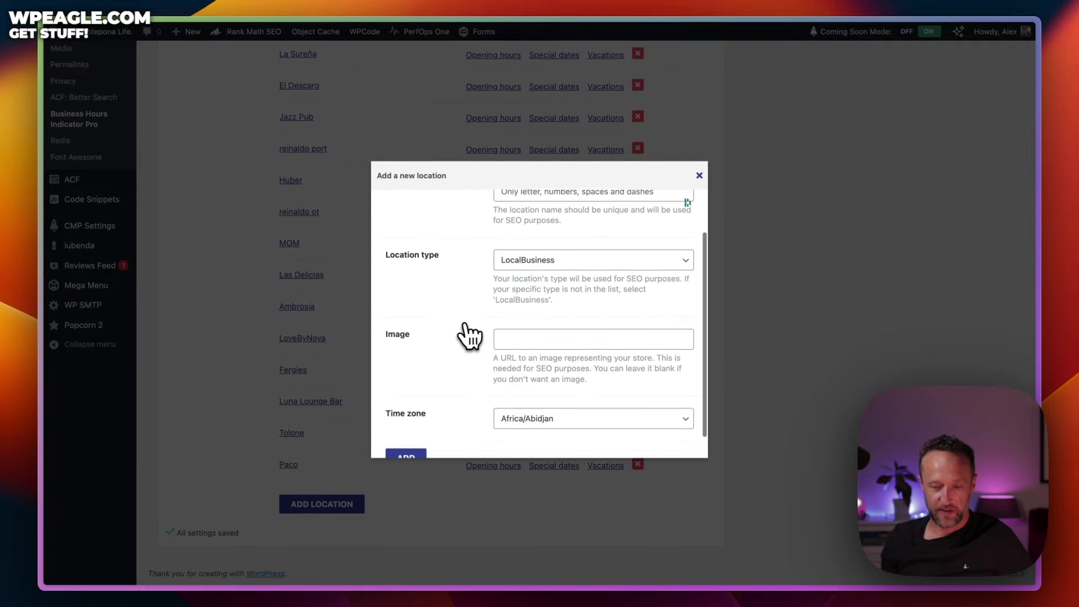
scroll(493, 278, down, 1)
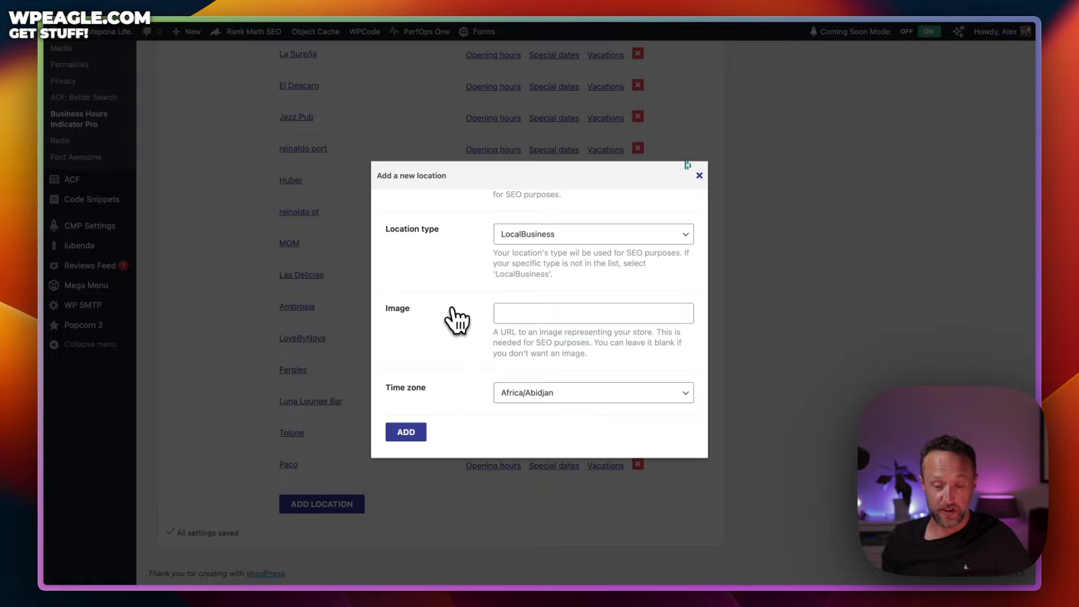
scroll(477, 389, up, 2)
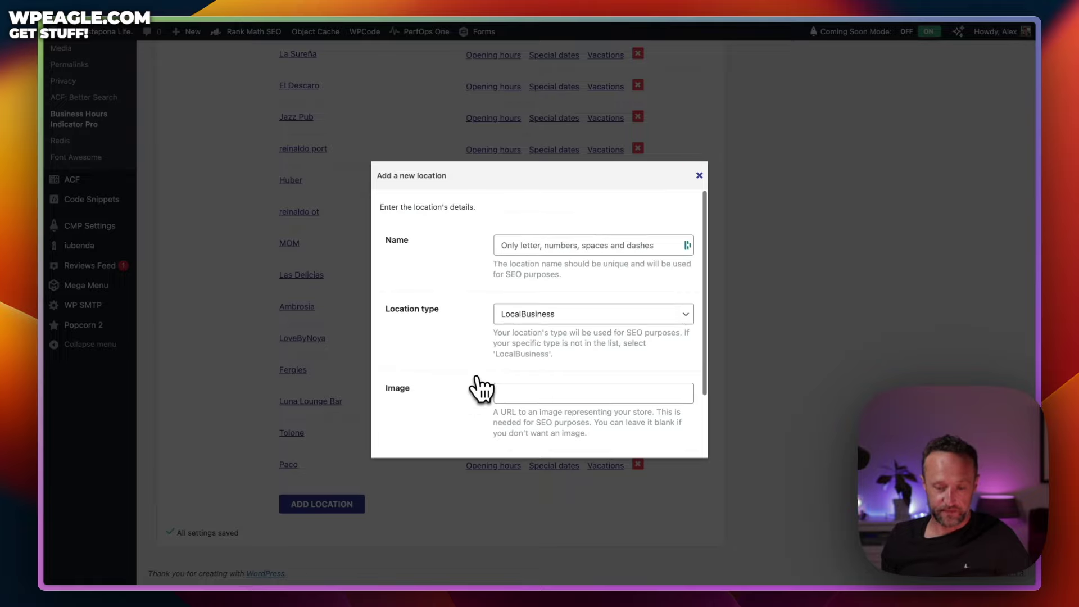
click(700, 176)
- Inspect Ambrosia's location details and its weekly opening hours, closing each without changes
click(294, 309)
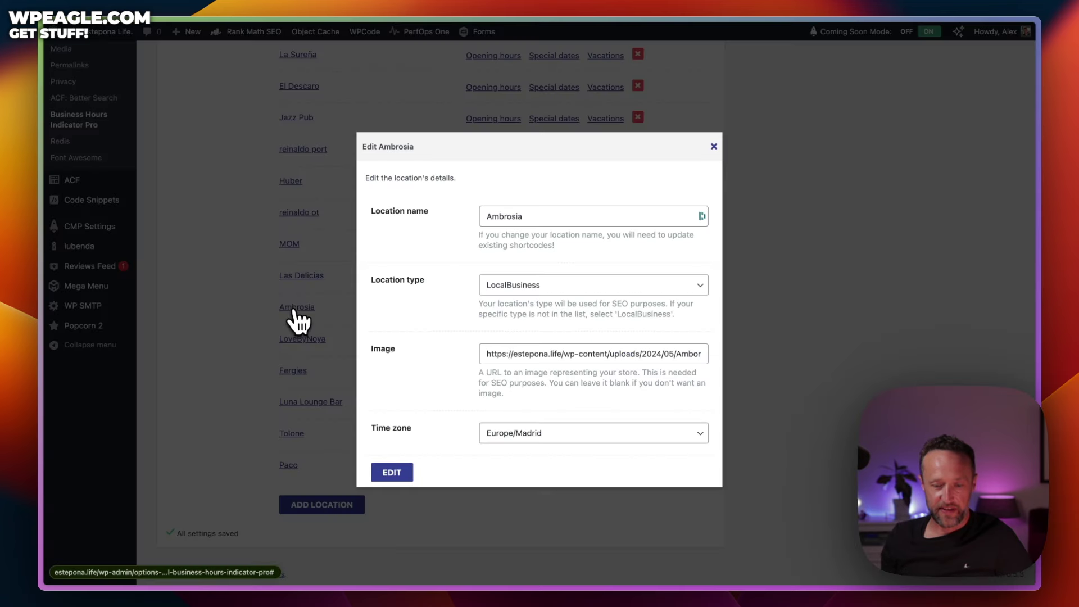
click(714, 147)
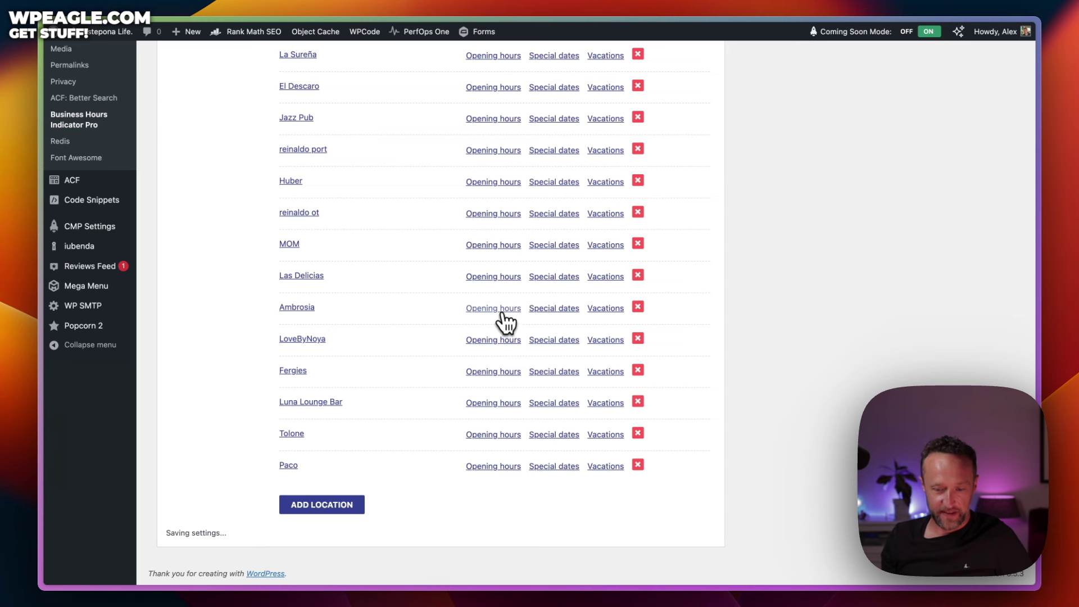
click(502, 314)
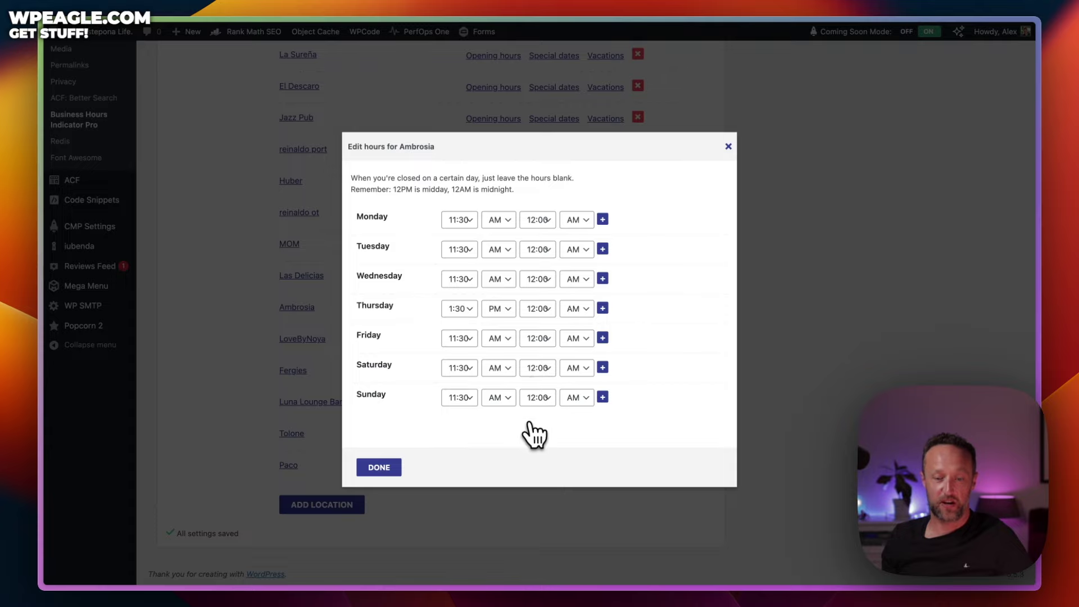
click(729, 147)
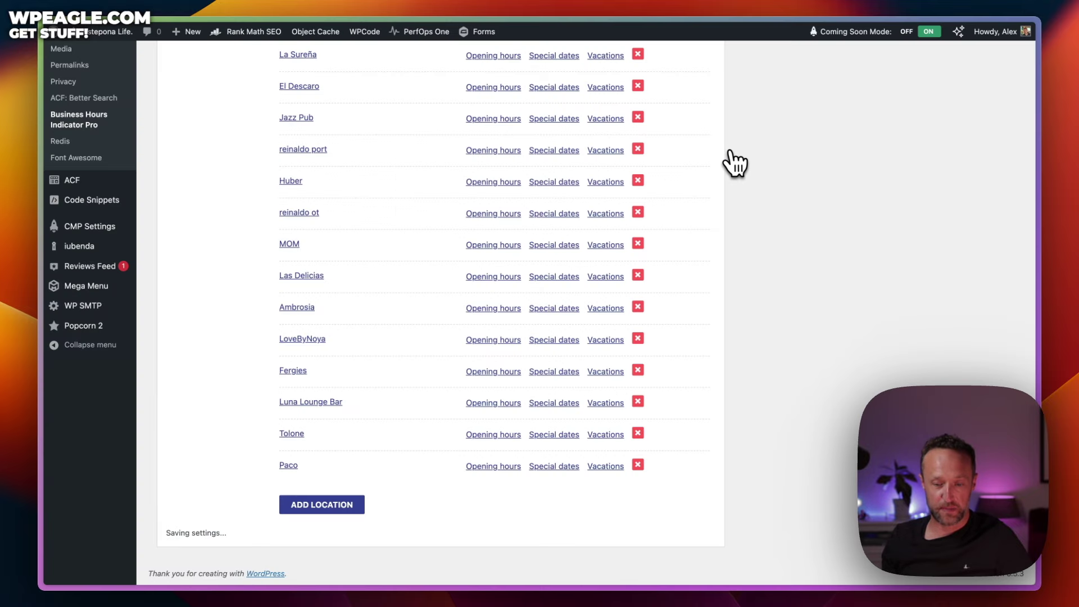
- Visit the live Estepona Life site, browse to the Bars locations and open the Fergusson's English Pub page
scroll(523, 301, up, 15)
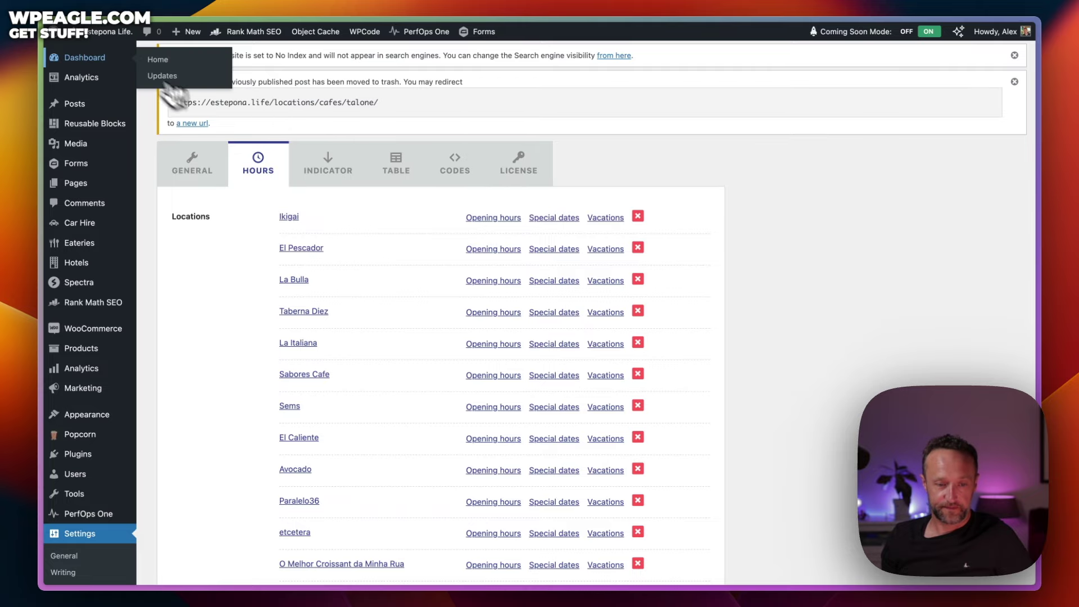
mouse_move(110, 32)
click(126, 54)
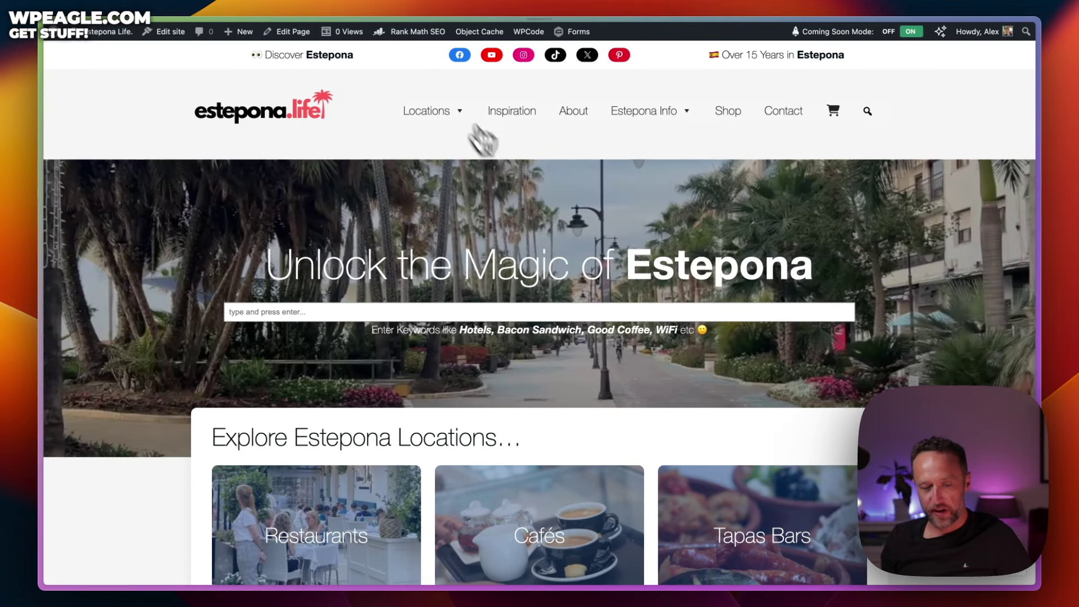
mouse_move(448, 115)
click(445, 145)
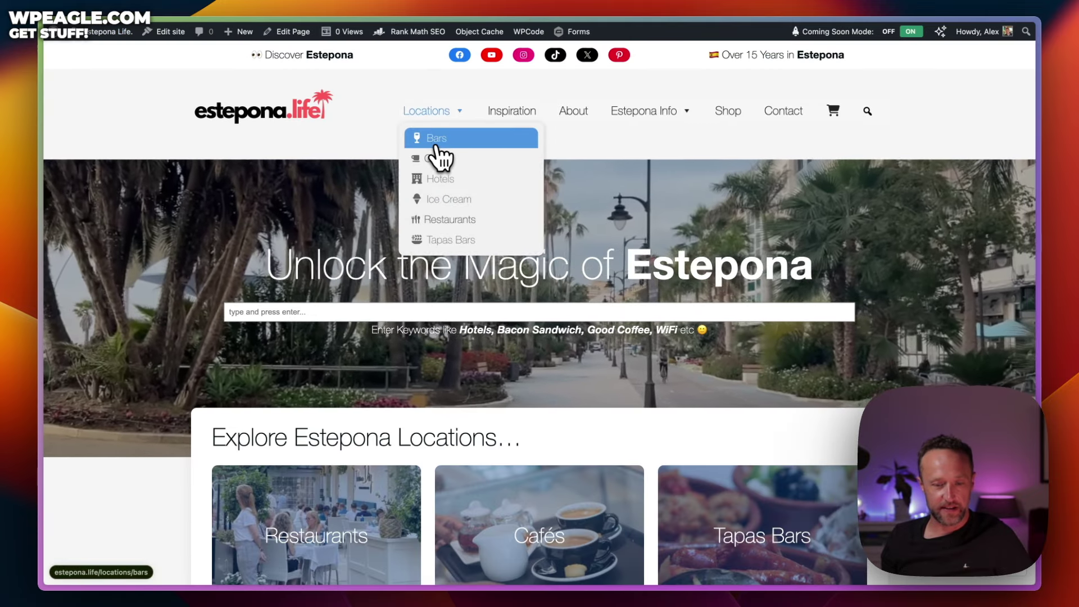
scroll(697, 181, down, 4)
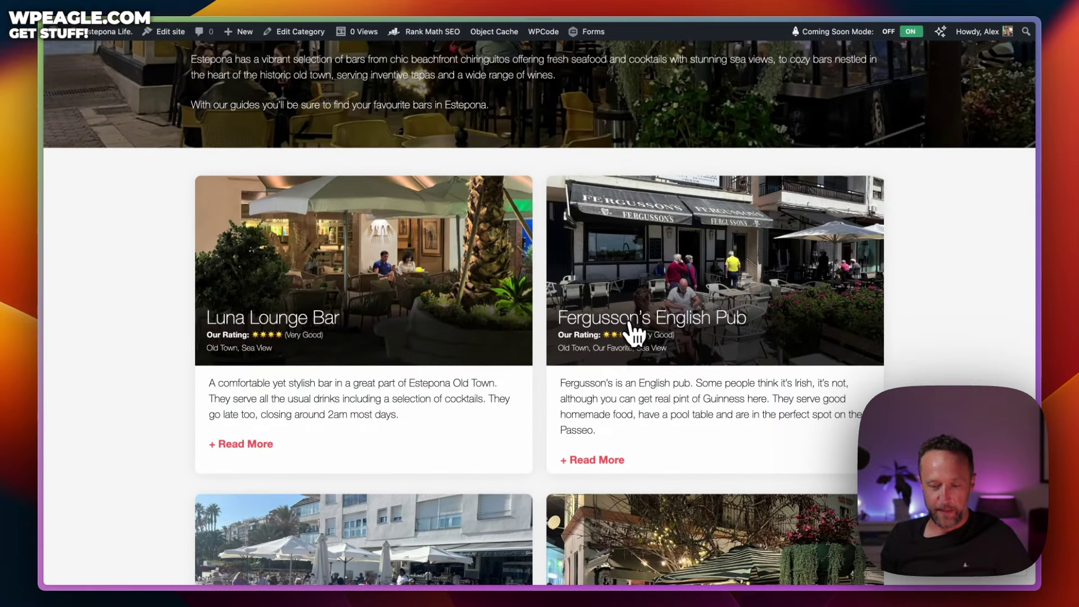
click(631, 331)
- Look over the pub's live page, open it for editing and review its blocks down to the Connect with location fields
scroll(404, 247, down, 4)
scroll(402, 228, up, 5)
scroll(405, 228, down, 2)
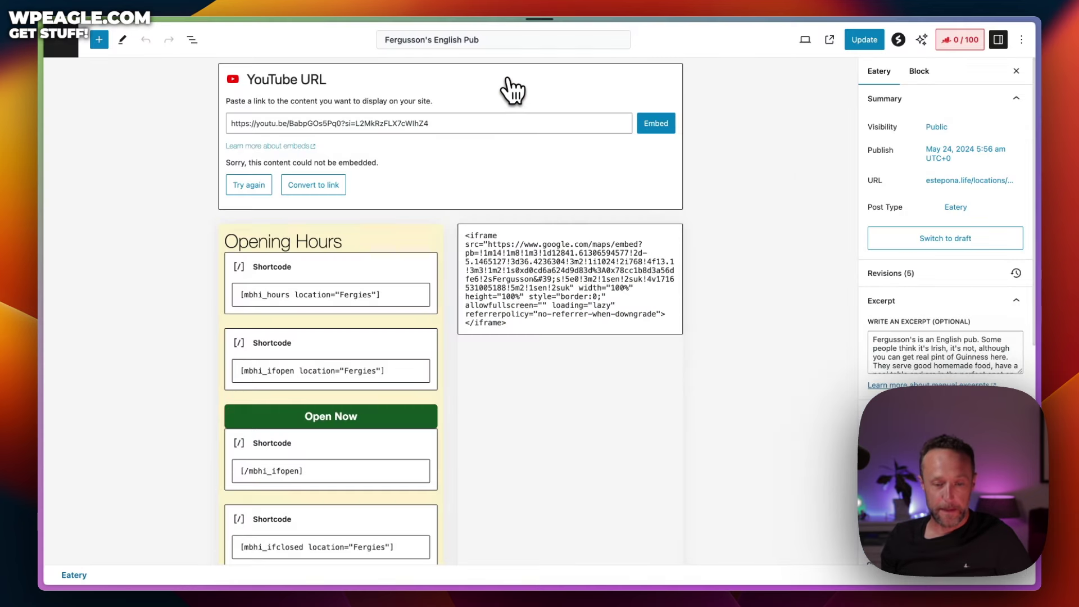
scroll(337, 208, down, 15)
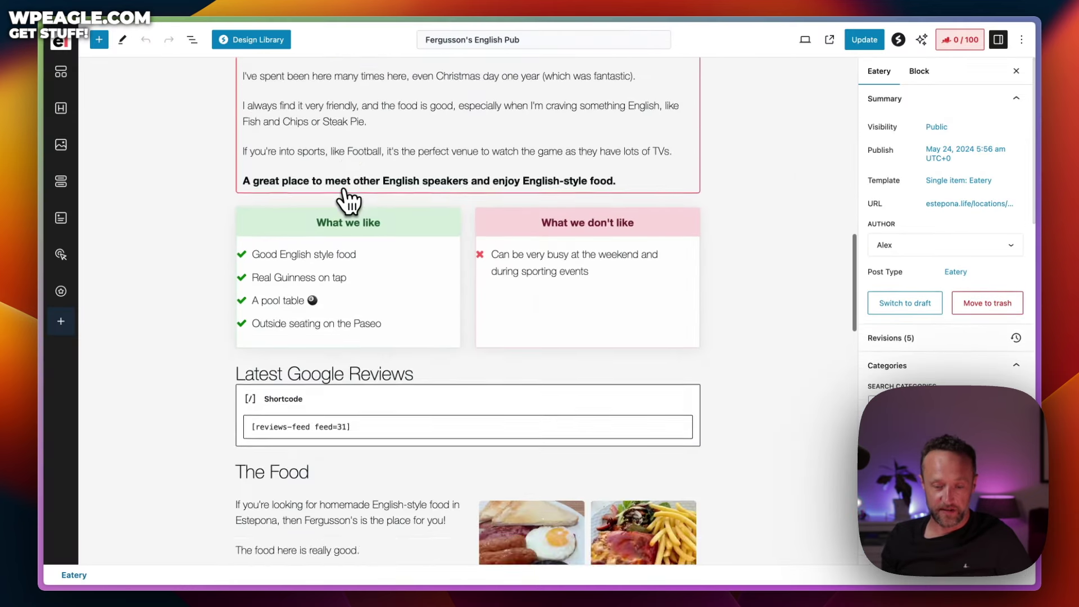
scroll(348, 202, down, 5)
scroll(348, 202, down, 10)
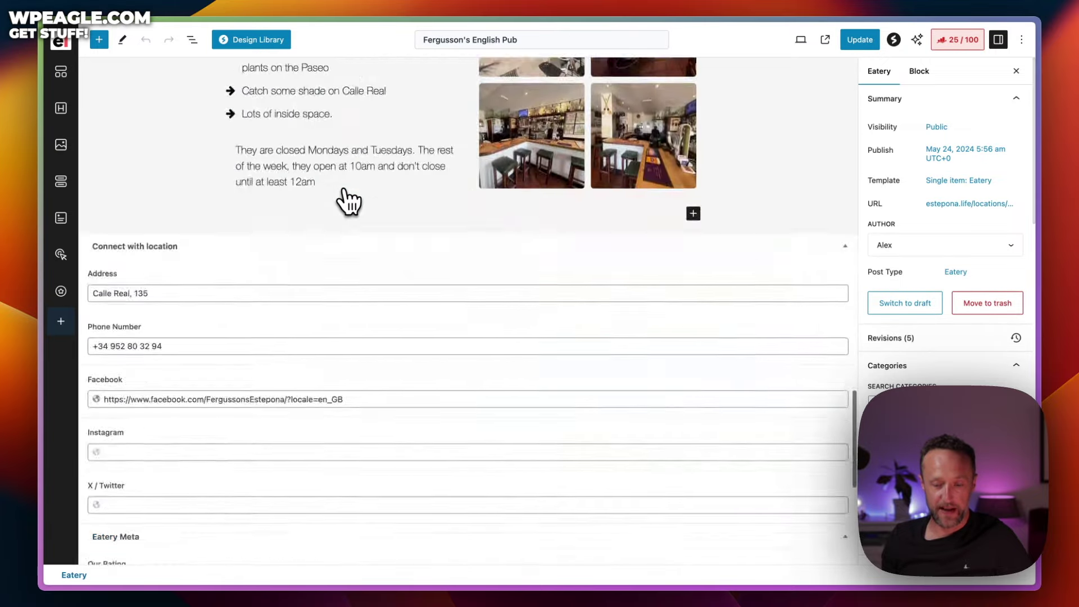
scroll(348, 203, up, 2)
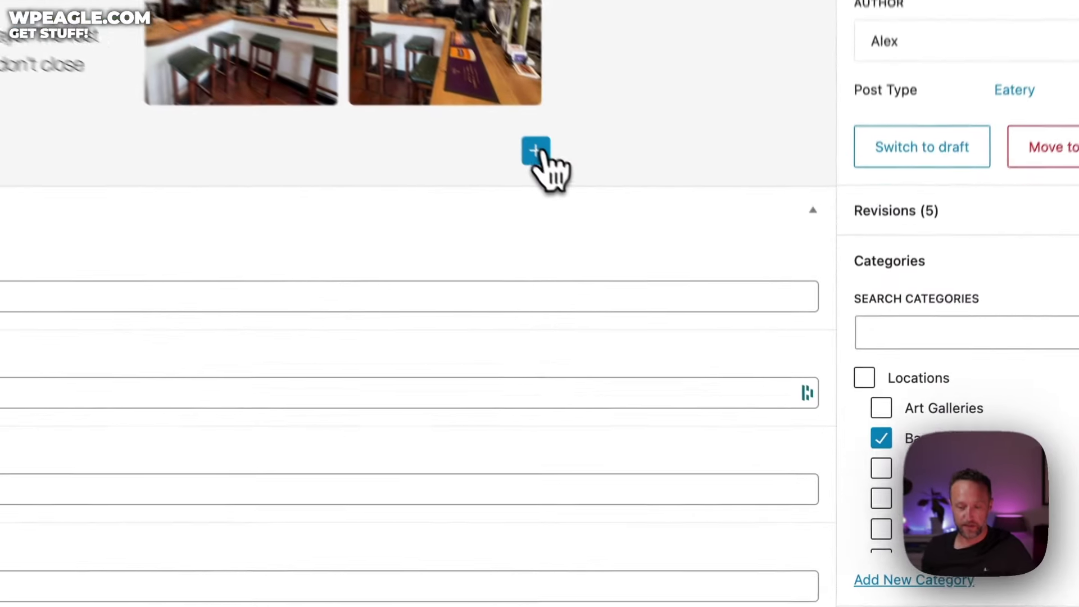
- Browse all of the site's own saved patterns, find the EL Eatery Review pattern and close the inserter without adding it
click(694, 306)
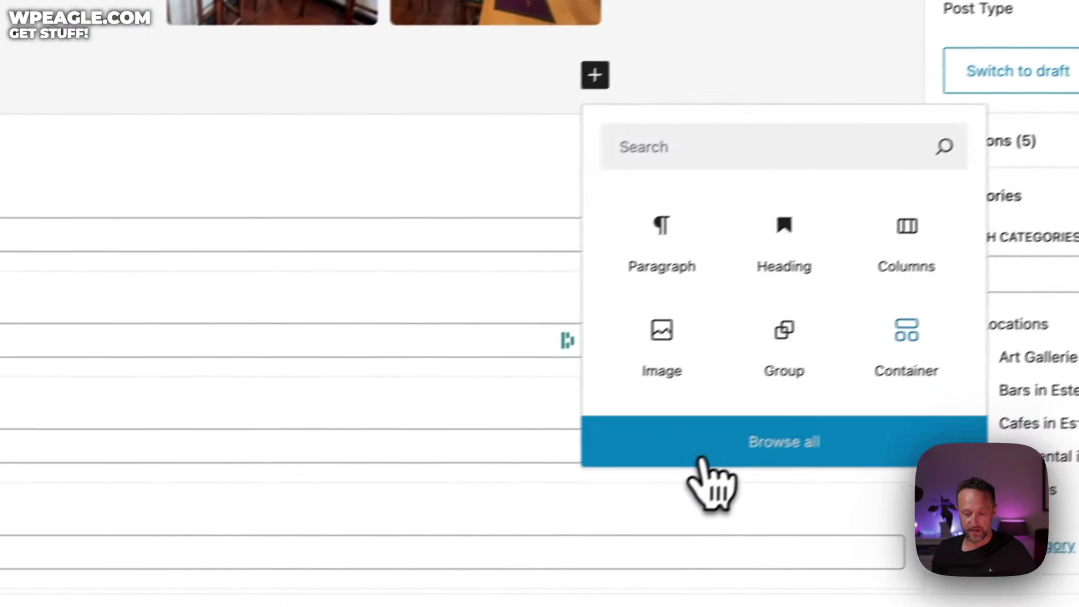
click(615, 498)
click(258, 194)
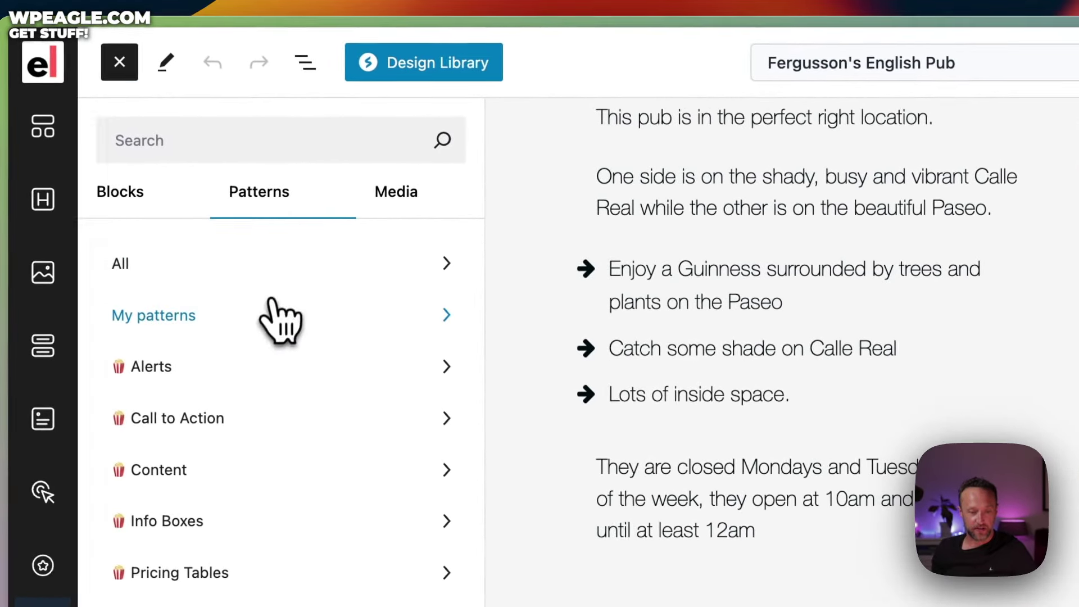
click(266, 306)
scroll(506, 416, down, 10)
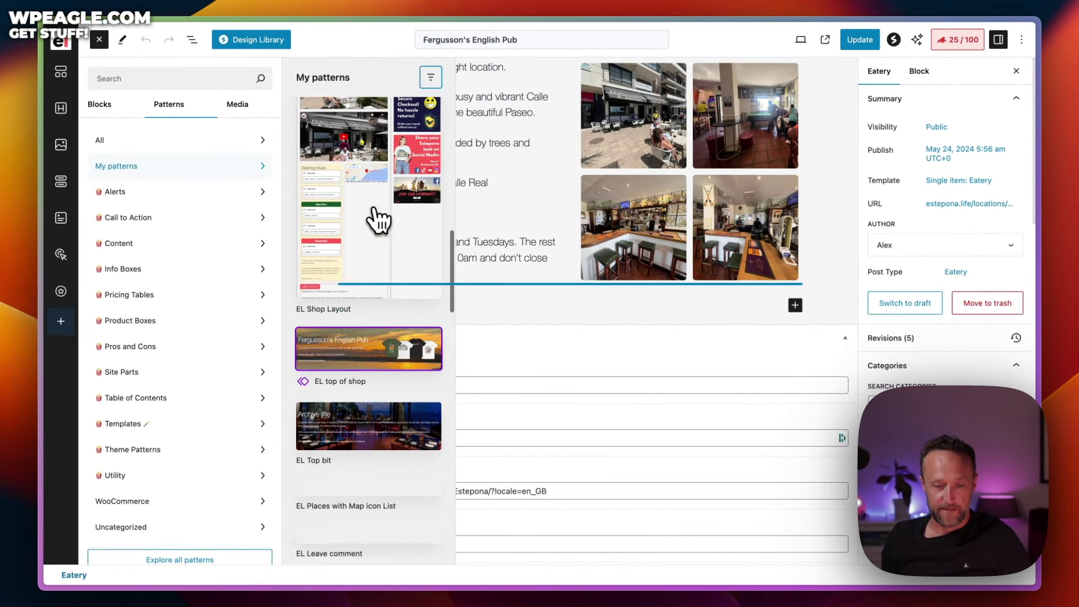
scroll(379, 219, up, 2)
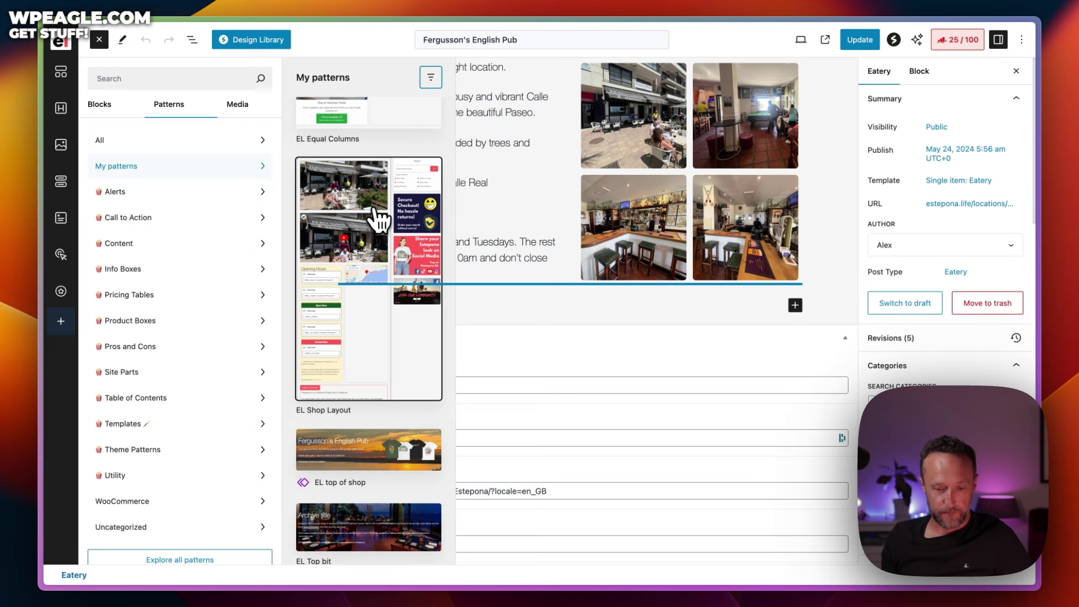
scroll(378, 220, down, 15)
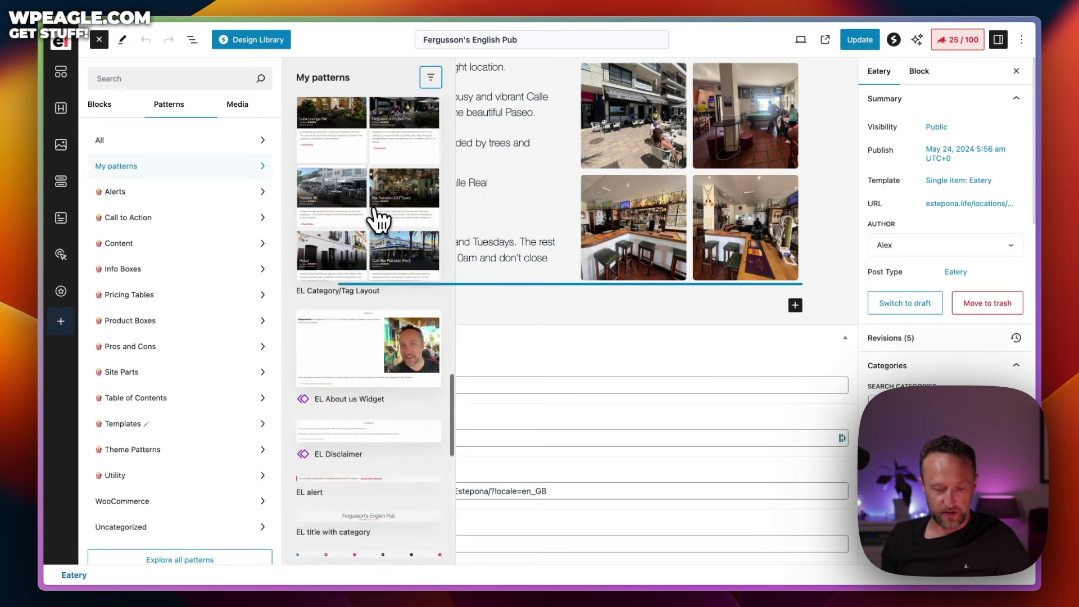
scroll(380, 219, down, 8)
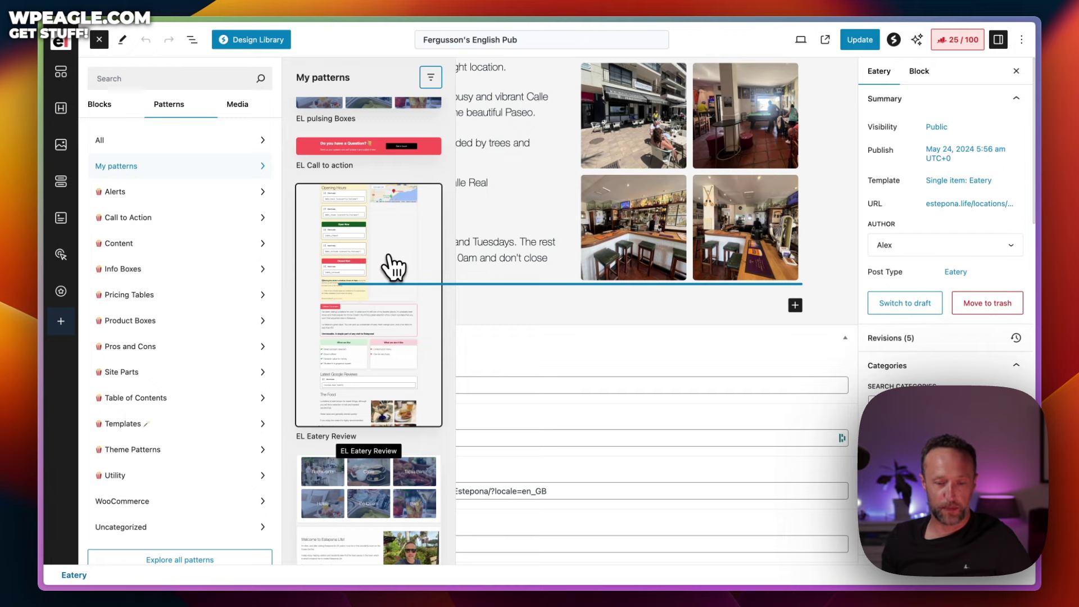
click(820, 238)
- Return to the pub's Opening Hours section and highlight the location name Fergies in the mbhi_hours shortcode
scroll(786, 252, up, 18)
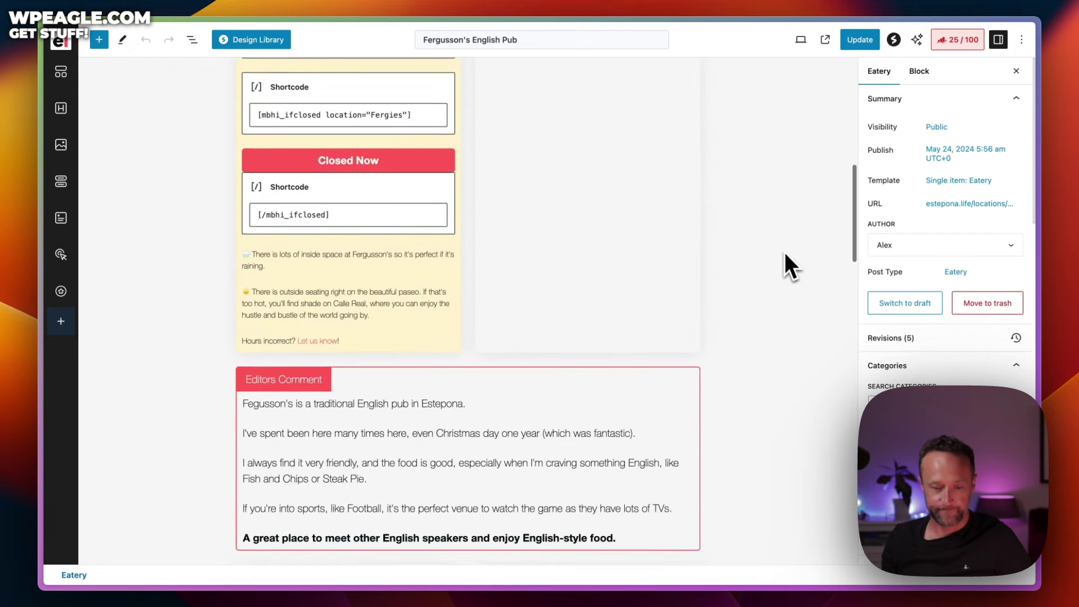
scroll(785, 252, up, 12)
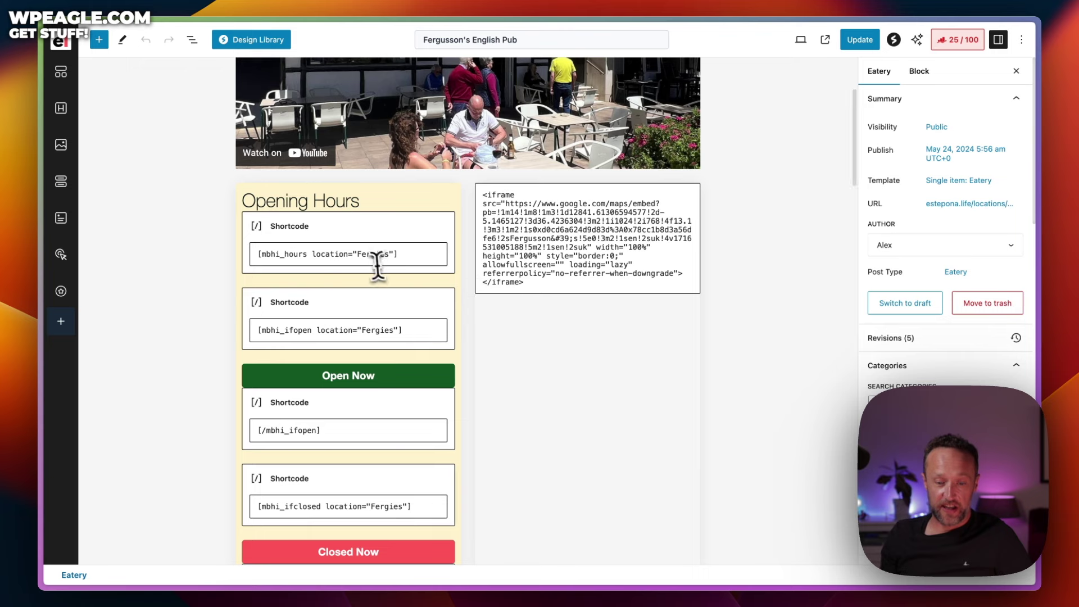
drag(389, 254, 362, 256)
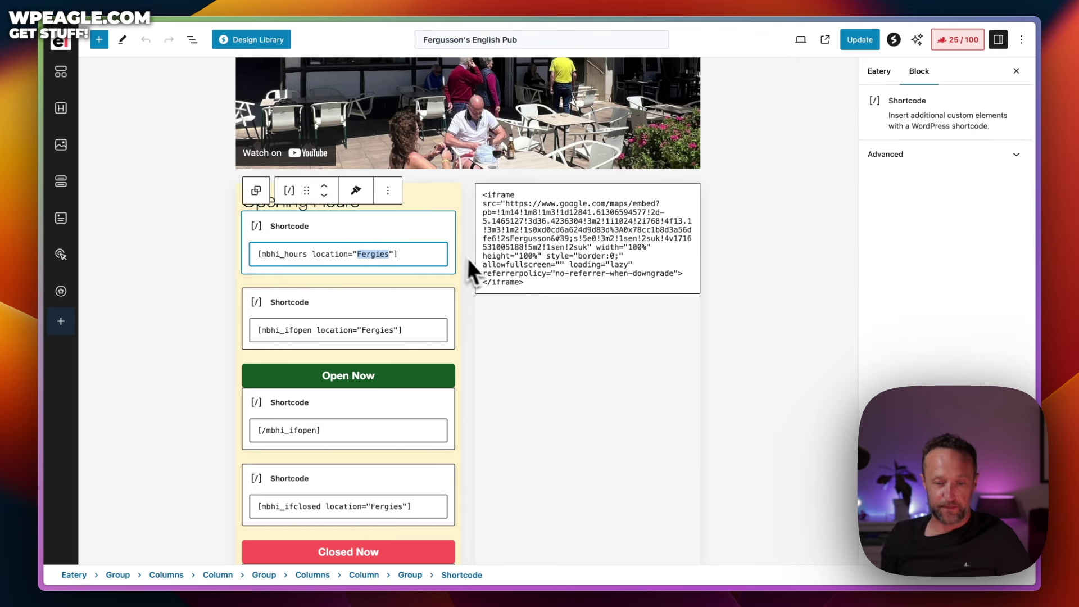
- Highlight the two notes about inside space and outside seating under the opening hours, and clear the selection
scroll(417, 247, down, 10)
scroll(408, 264, up, 5)
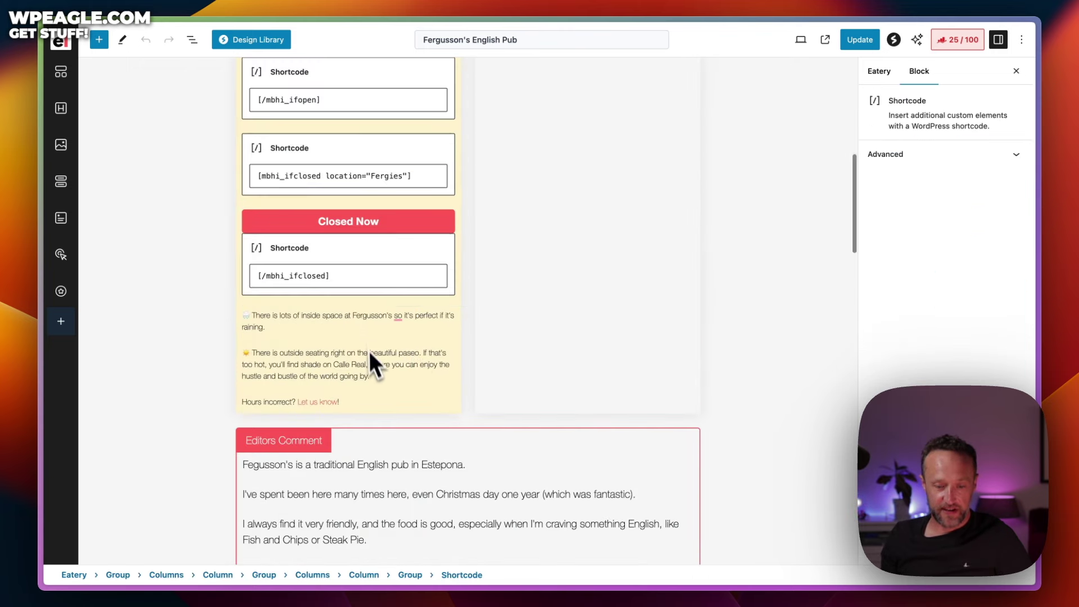
drag(379, 382, 251, 317)
click(579, 327)
- Select the Custom HTML block holding the Google Maps iframe beside the opening hours
scroll(585, 328, up, 8)
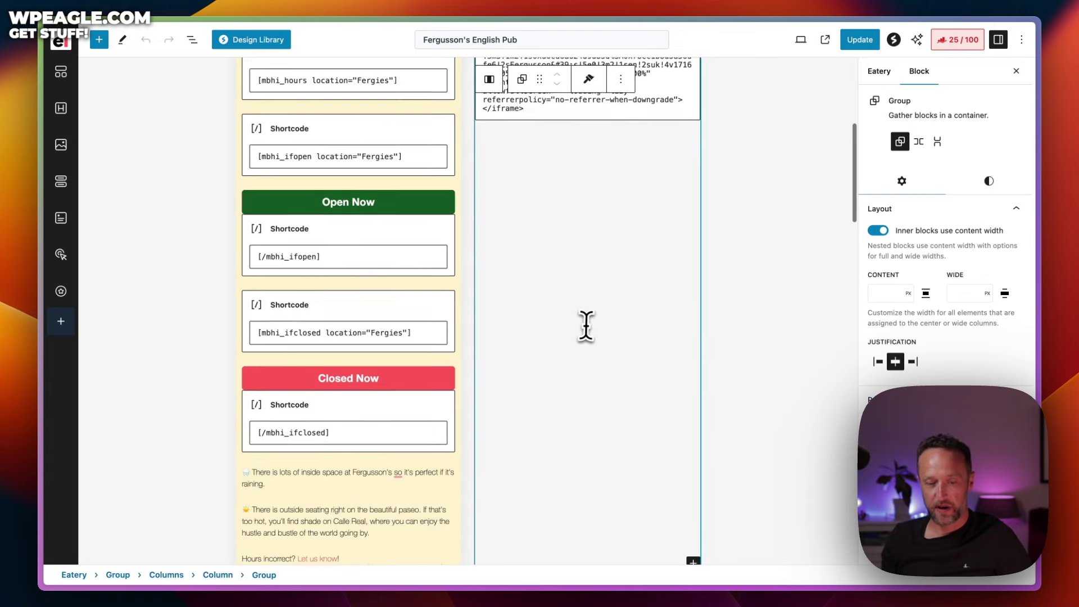
scroll(588, 327, down, 2)
click(572, 309)
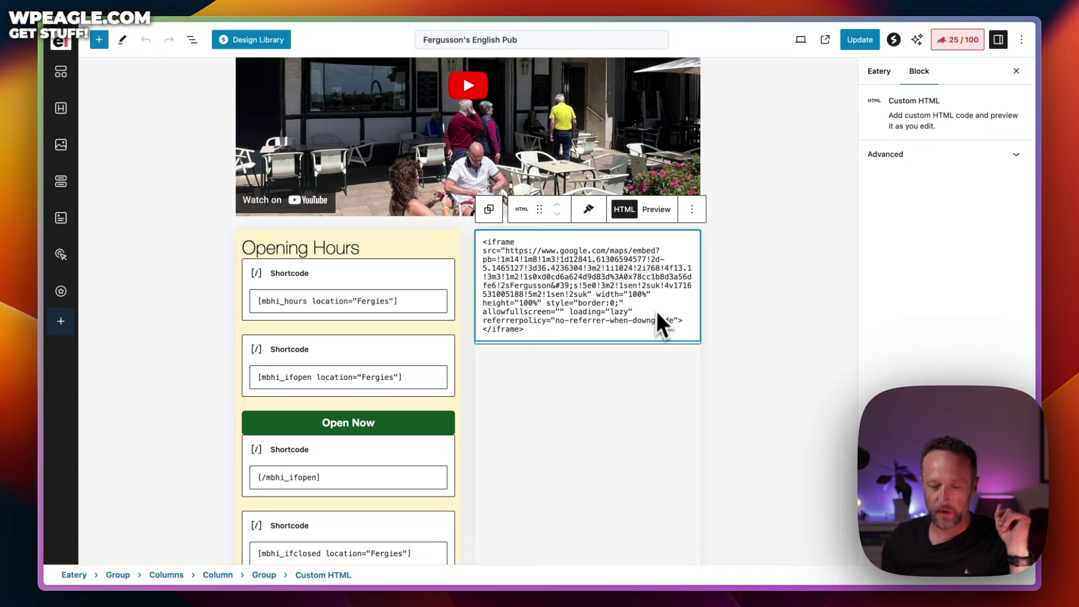
- Review the Editors Comment and the like and don't-like boxes, and select the Latest Google Reviews shortcode block above The Food section
scroll(657, 311, down, 5)
scroll(667, 250, up, 2)
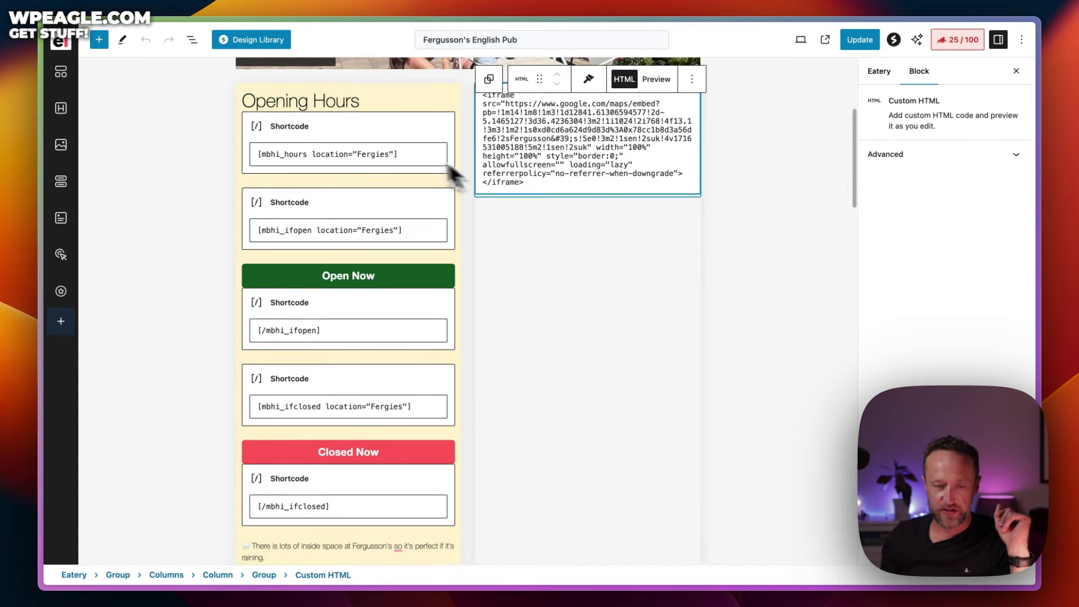
scroll(571, 224, down, 10)
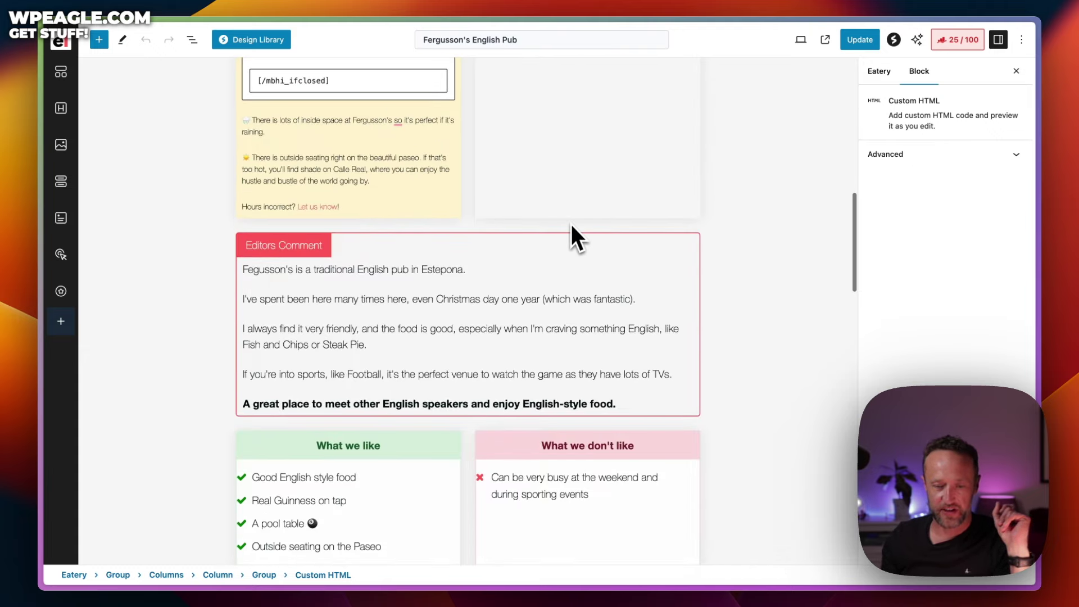
scroll(571, 224, up, 2)
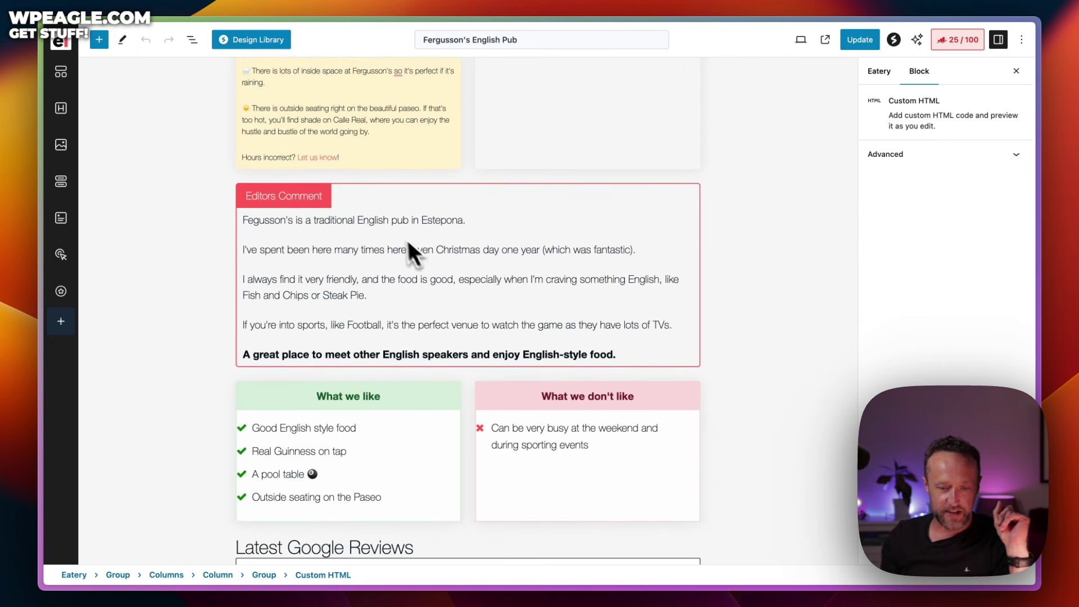
scroll(399, 224, down, 1)
scroll(400, 220, down, 1)
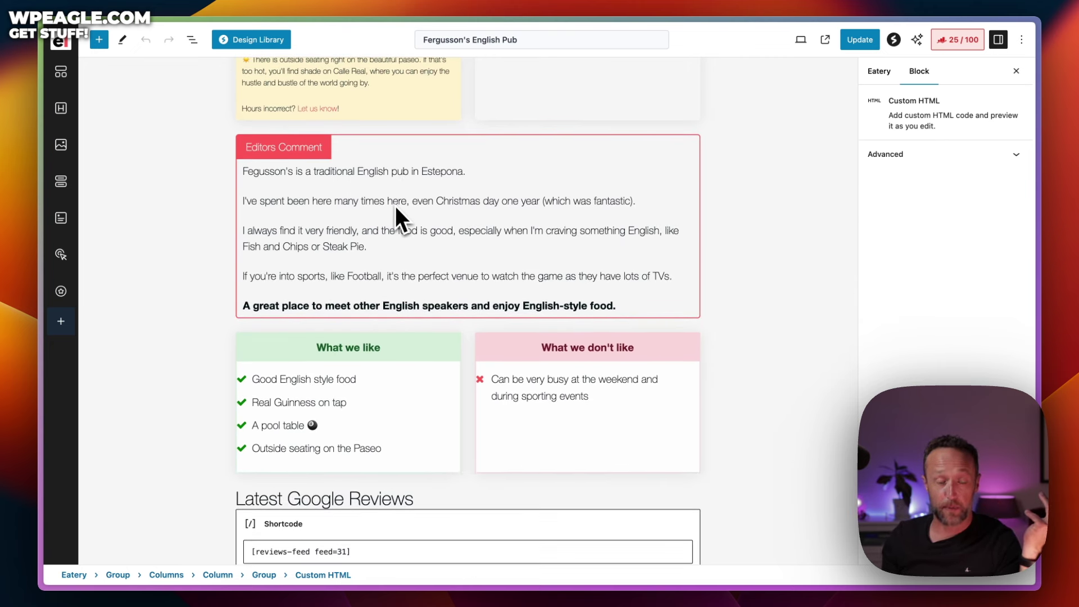
scroll(397, 208, down, 4)
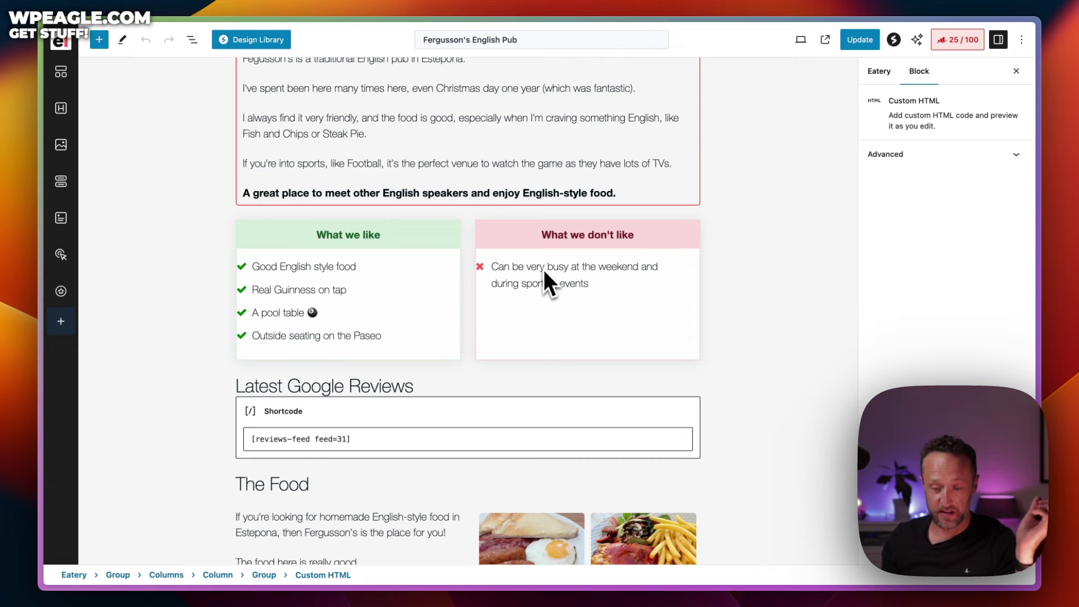
scroll(647, 168, down, 4)
click(459, 333)
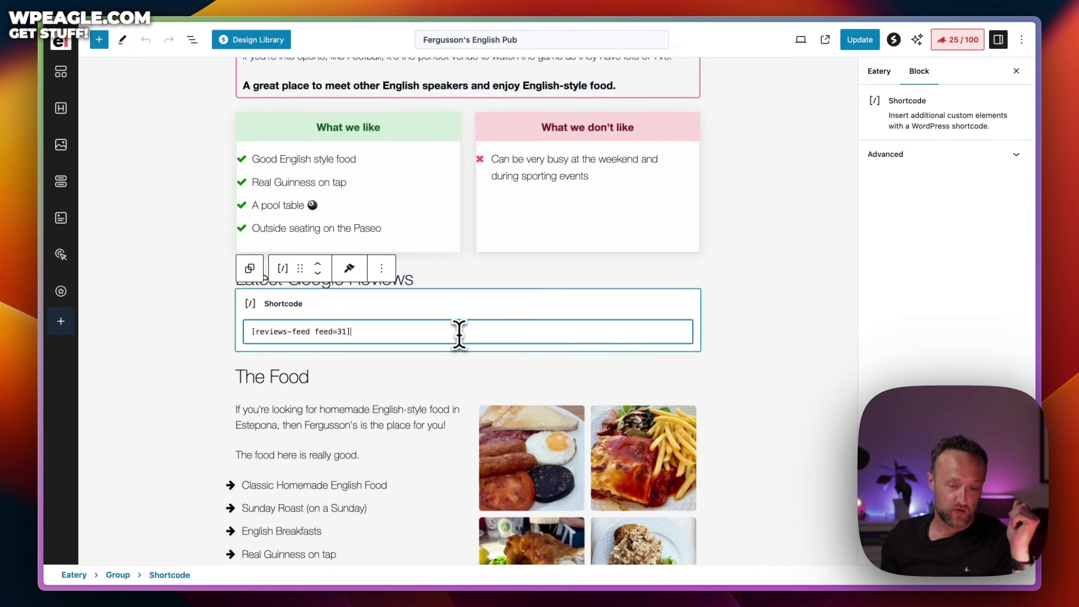
scroll(510, 300, down, 4)
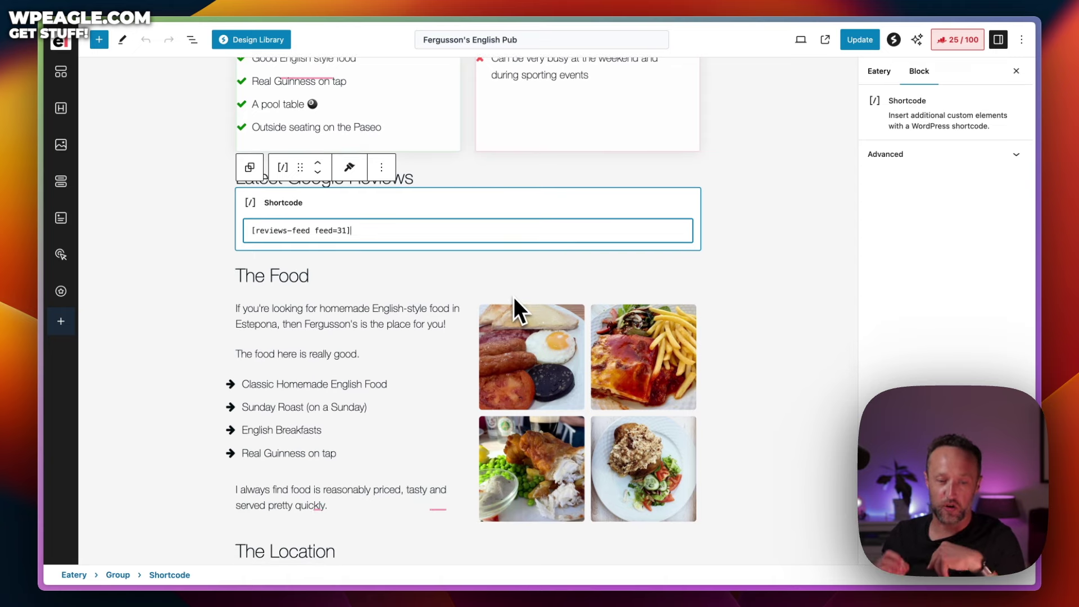
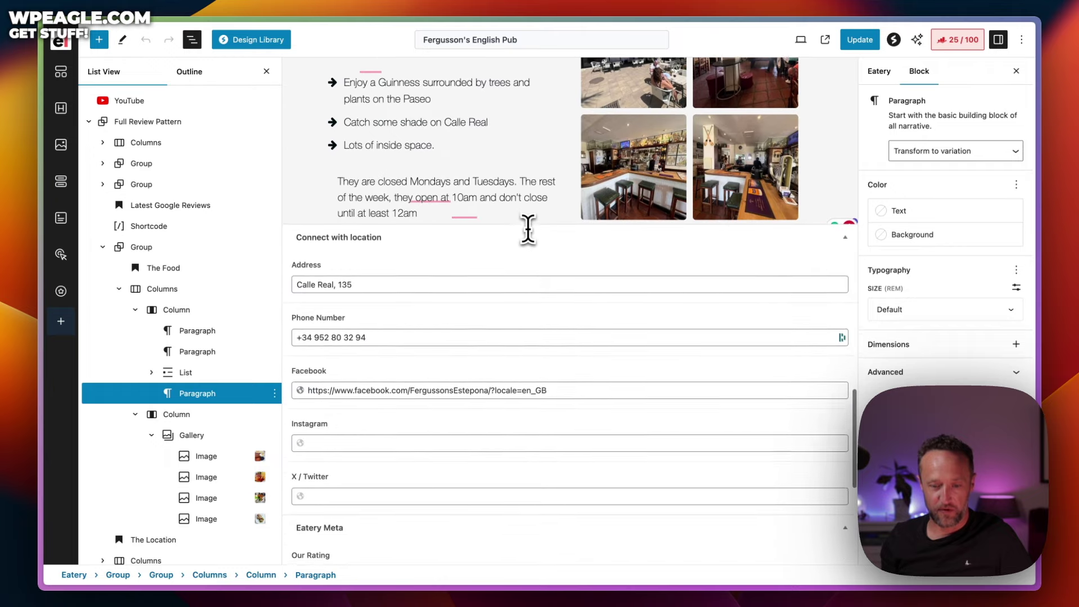
- Examine the pub's The Food and The Location sections and the address, phone and social network fields under Connect with location
scroll(528, 229, up, 2)
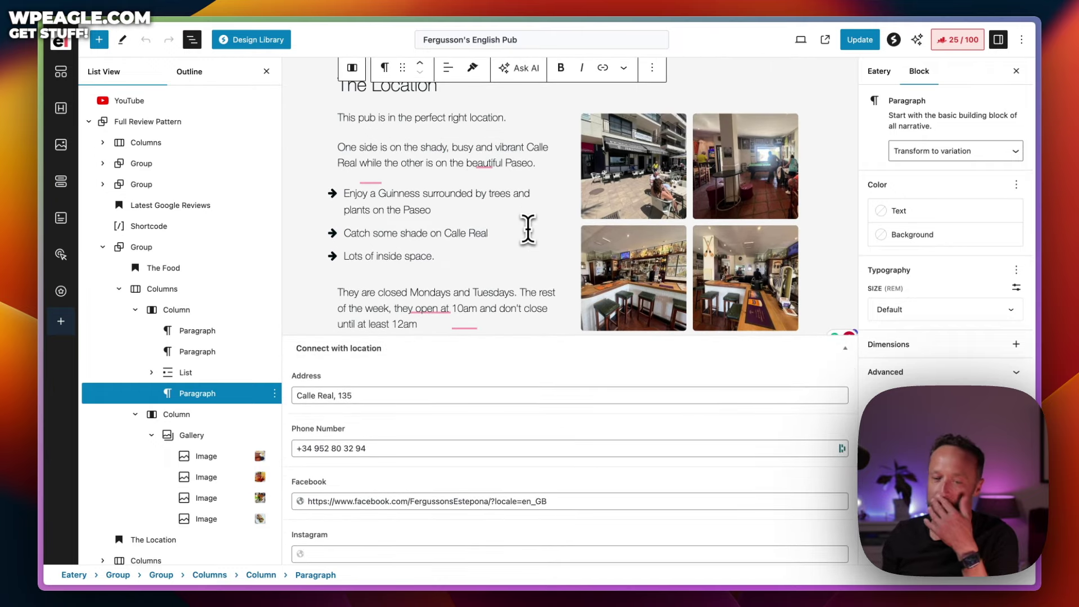
scroll(528, 230, up, 3)
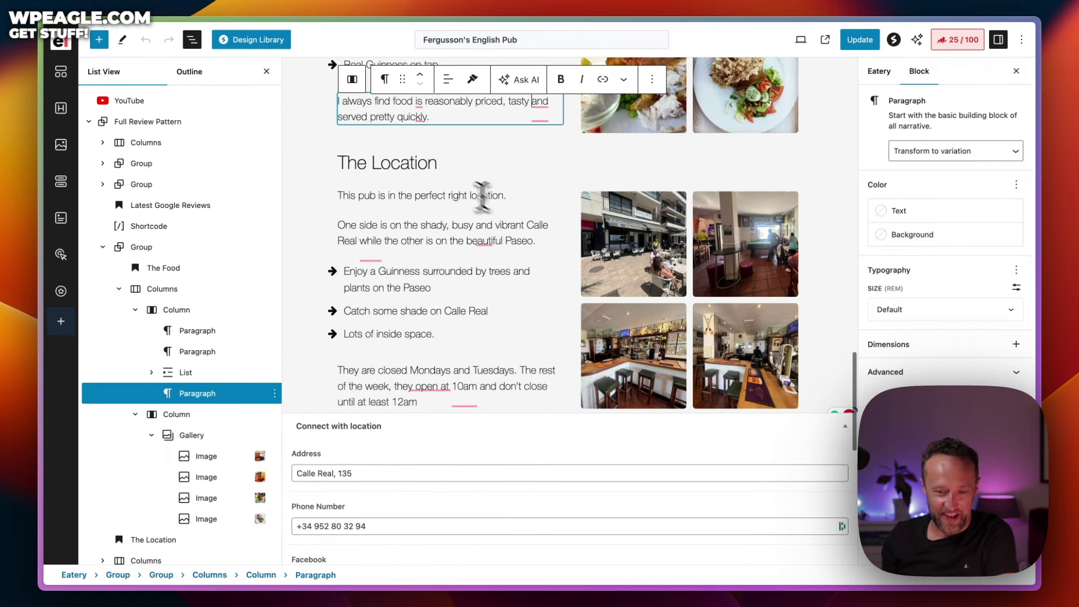
scroll(566, 210, up, 5)
scroll(566, 209, down, 10)
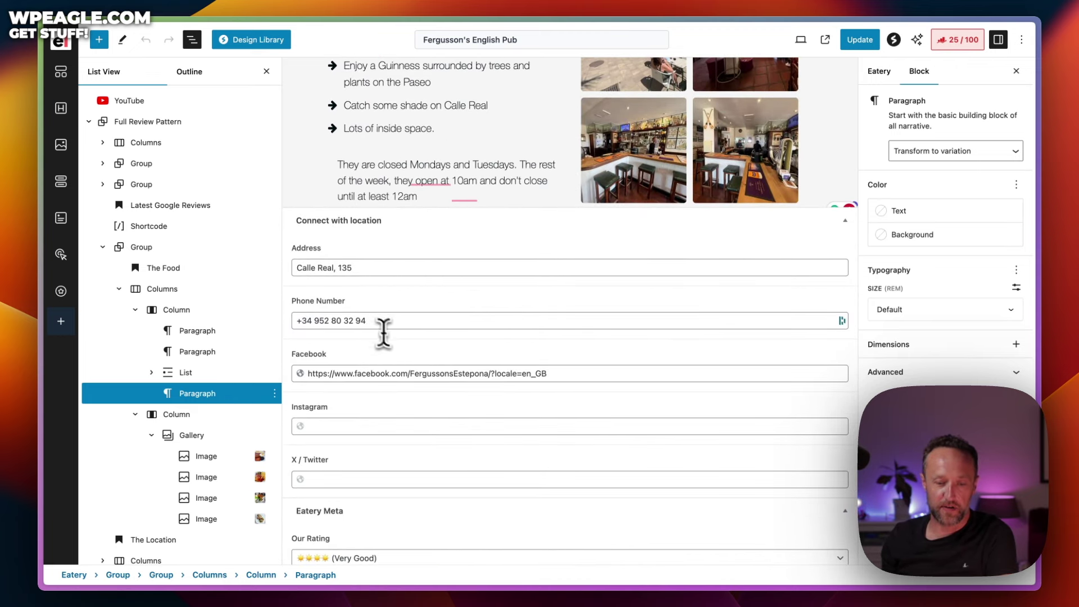
scroll(396, 405, down, 1)
scroll(397, 419, up, 5)
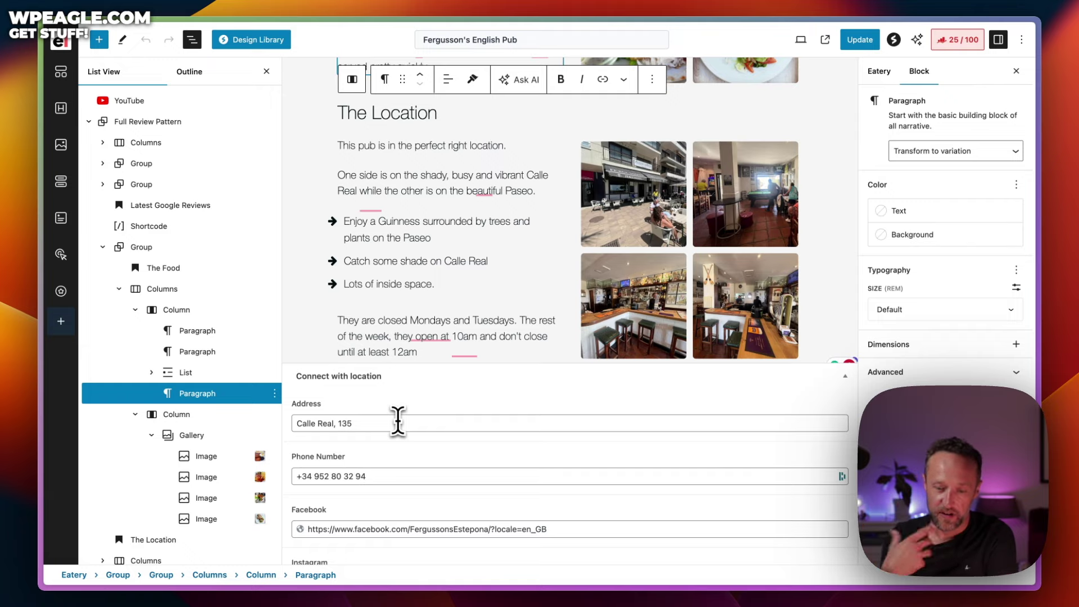
scroll(397, 421, down, 3)
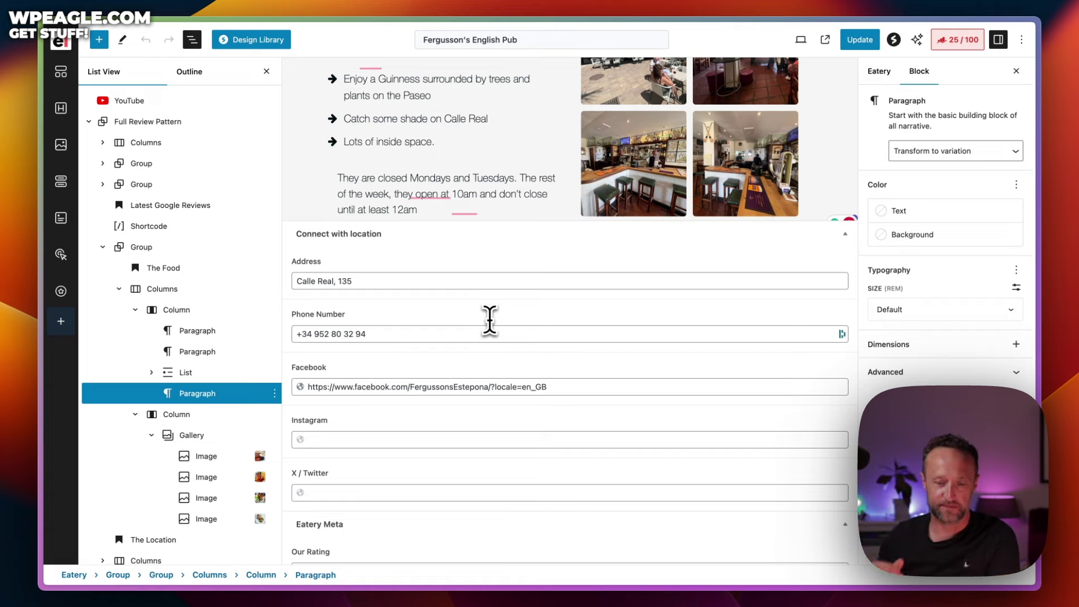
scroll(490, 319, down, 2)
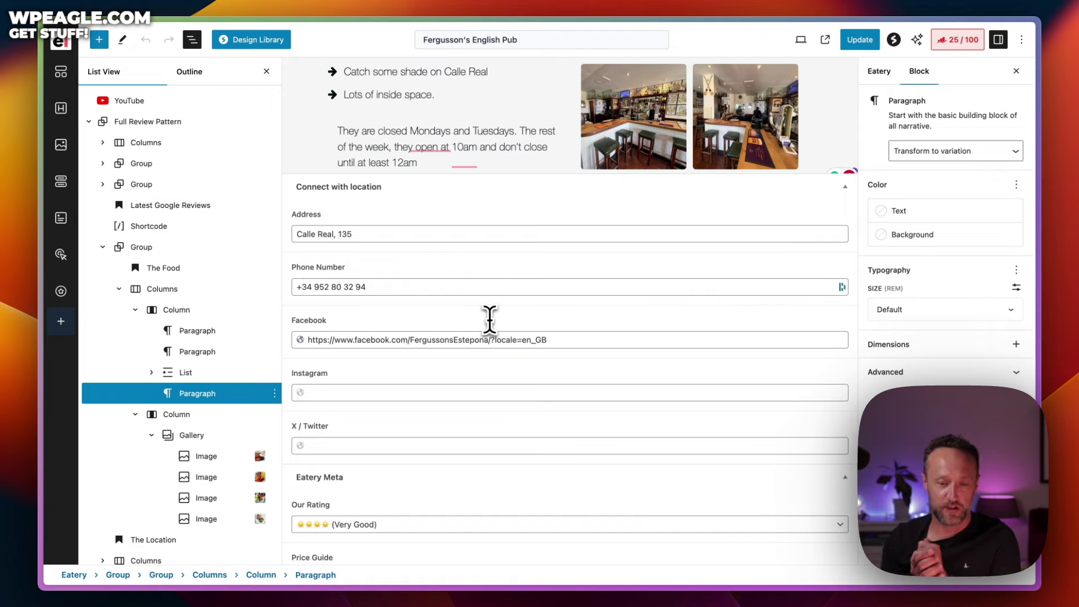
- Examine the Eatery Meta rating, price guide and location code fields, and compare them with the Open Now and Closed Now shortcodes
scroll(490, 319, down, 8)
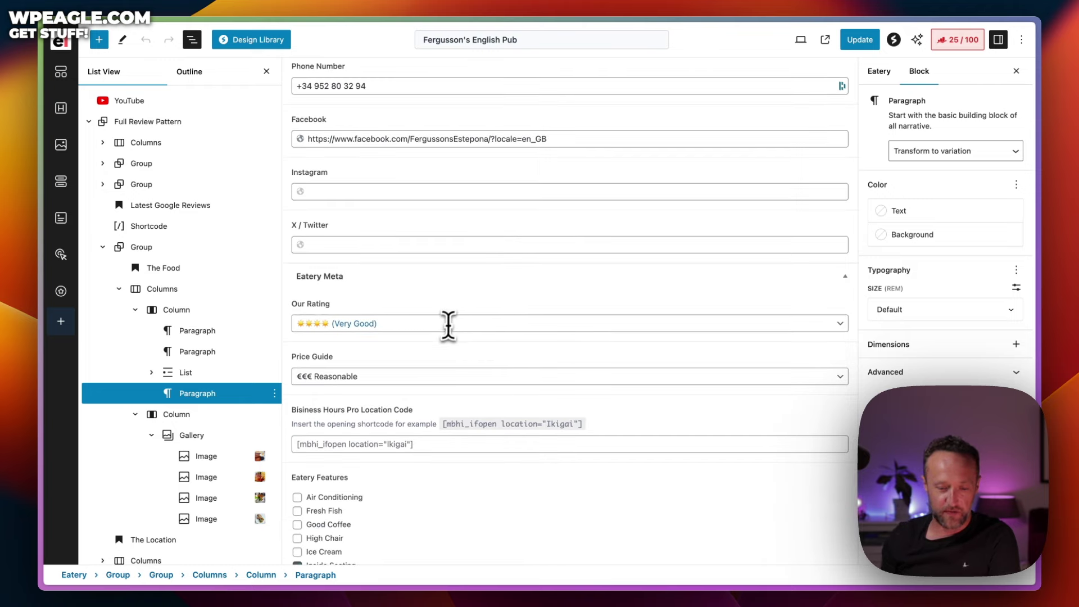
scroll(449, 319, down, 2)
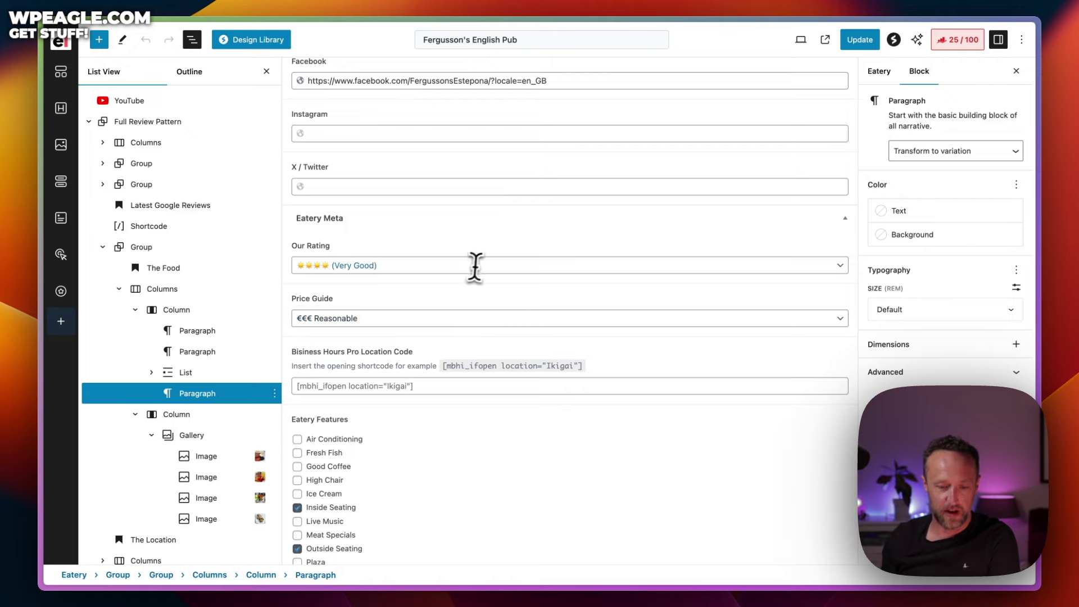
scroll(481, 266, down, 4)
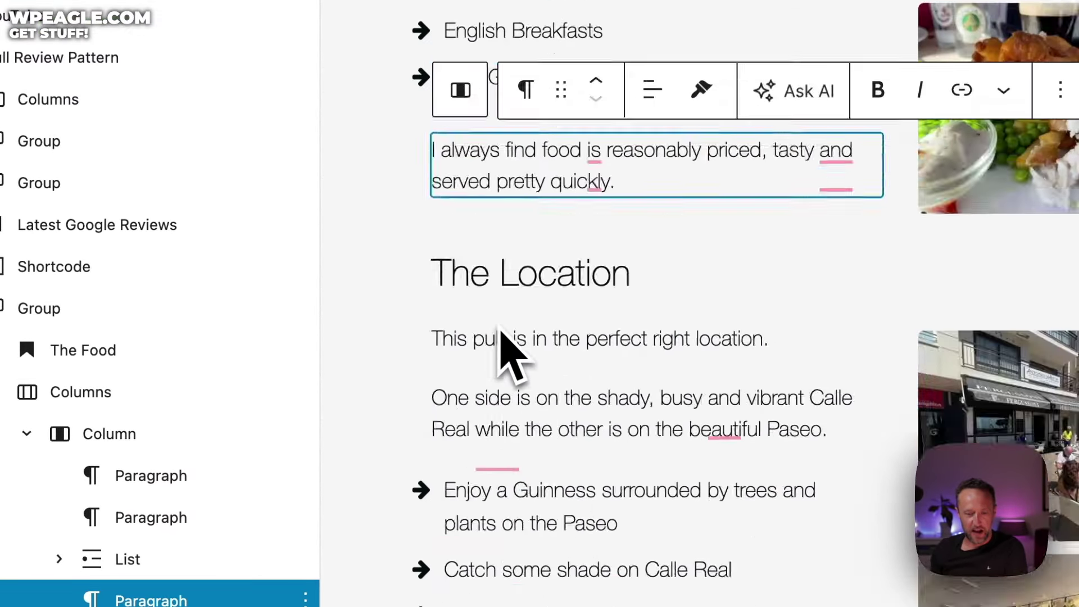
scroll(509, 350, up, 15)
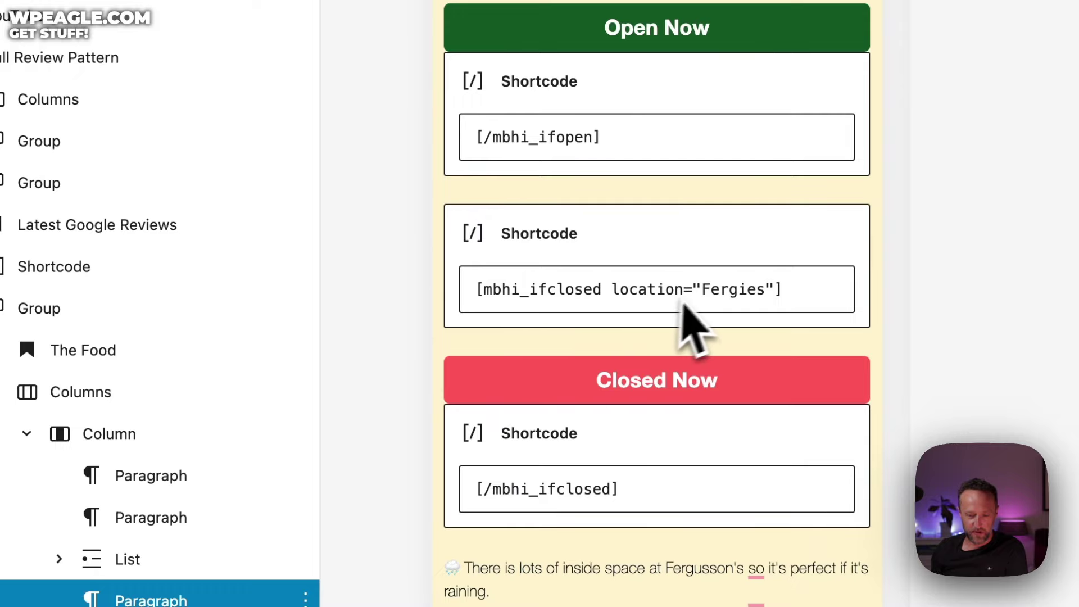
scroll(692, 320, down, 5)
- Enable High Chair in the Eatery Features and update the pub's entry
scroll(481, 241, down, 10)
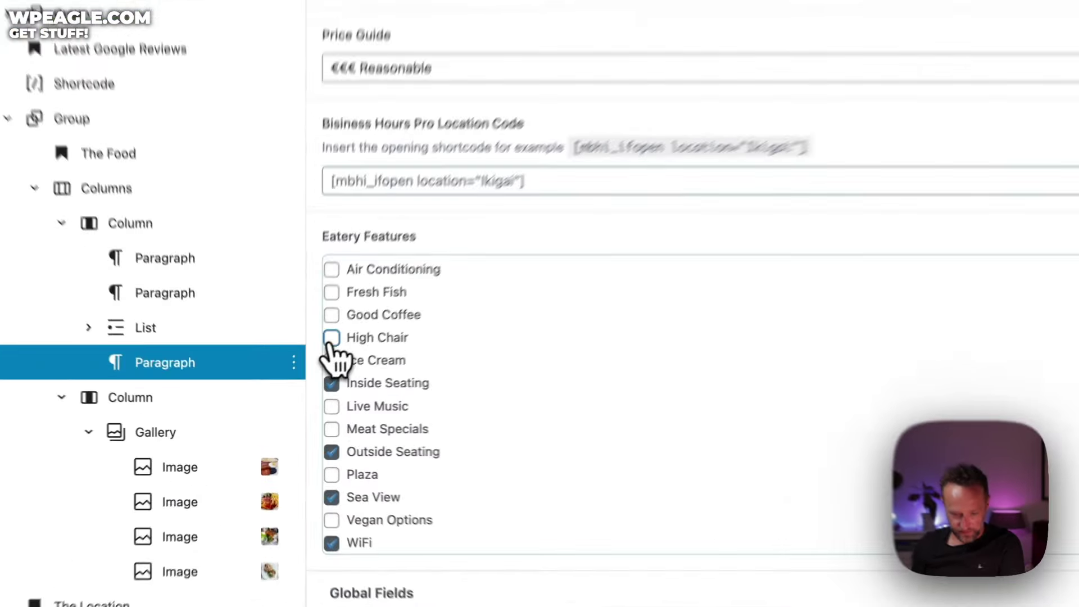
click(297, 379)
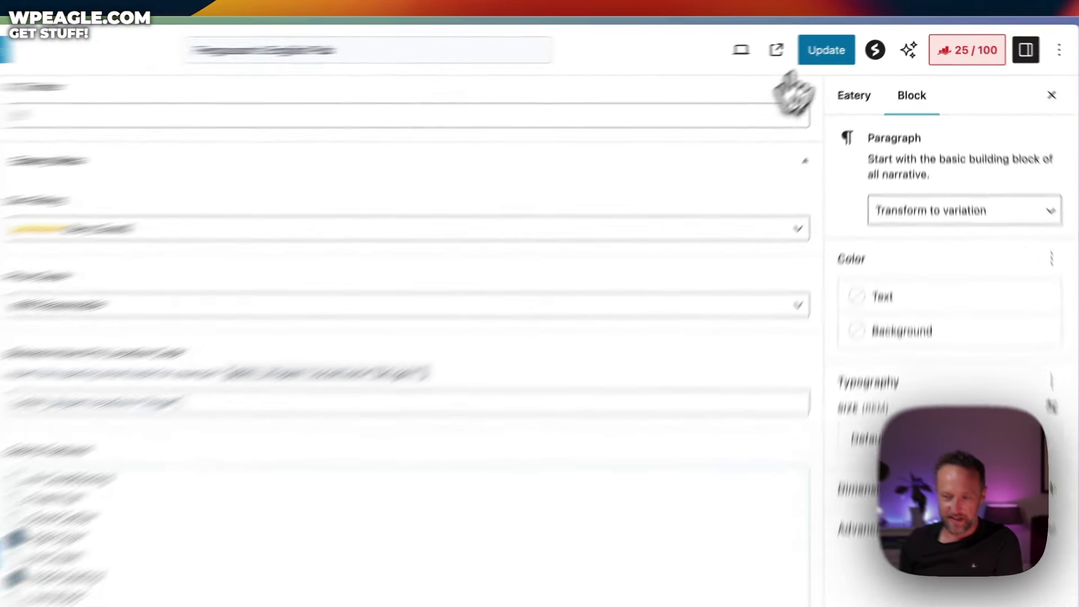
click(841, 52)
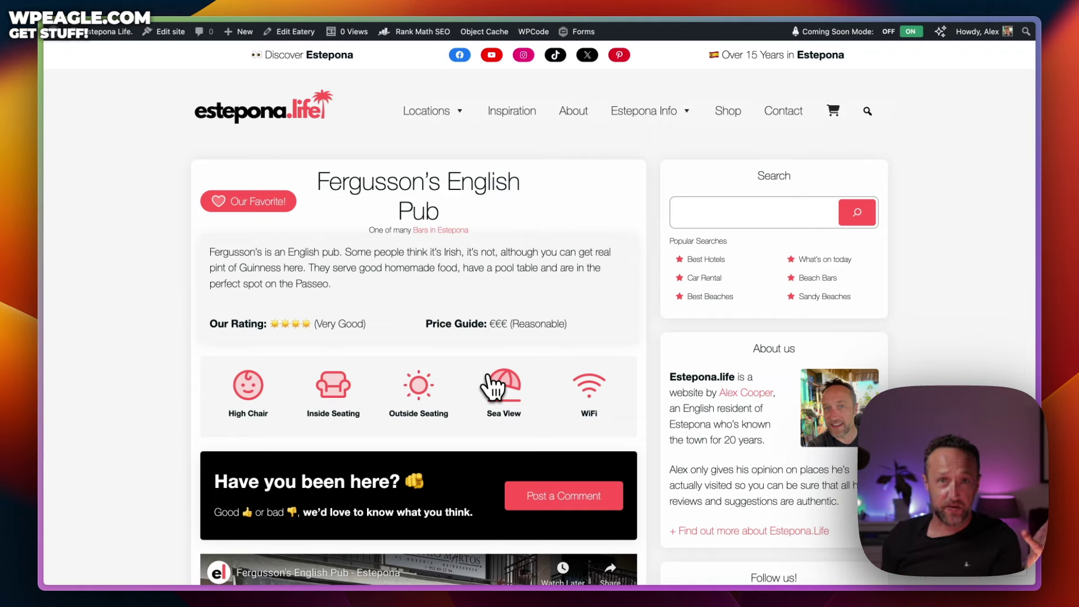
- Review the published Fergusson's English Pub page, including its feature icons, video, opening hours, map, Editors Comment and Google reviews
scroll(500, 338, down, 8)
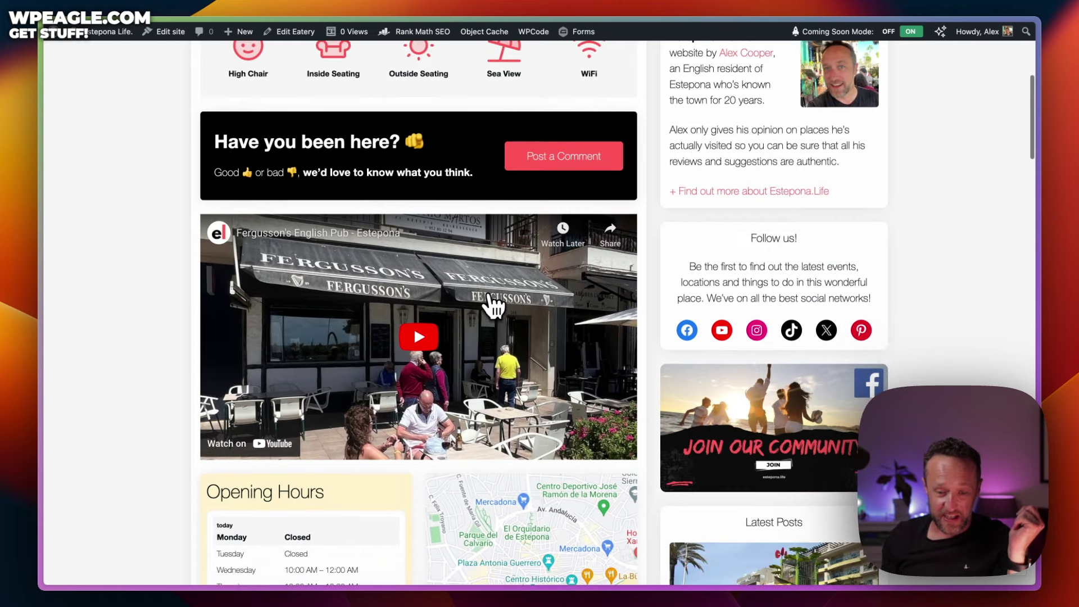
scroll(452, 275, down, 4)
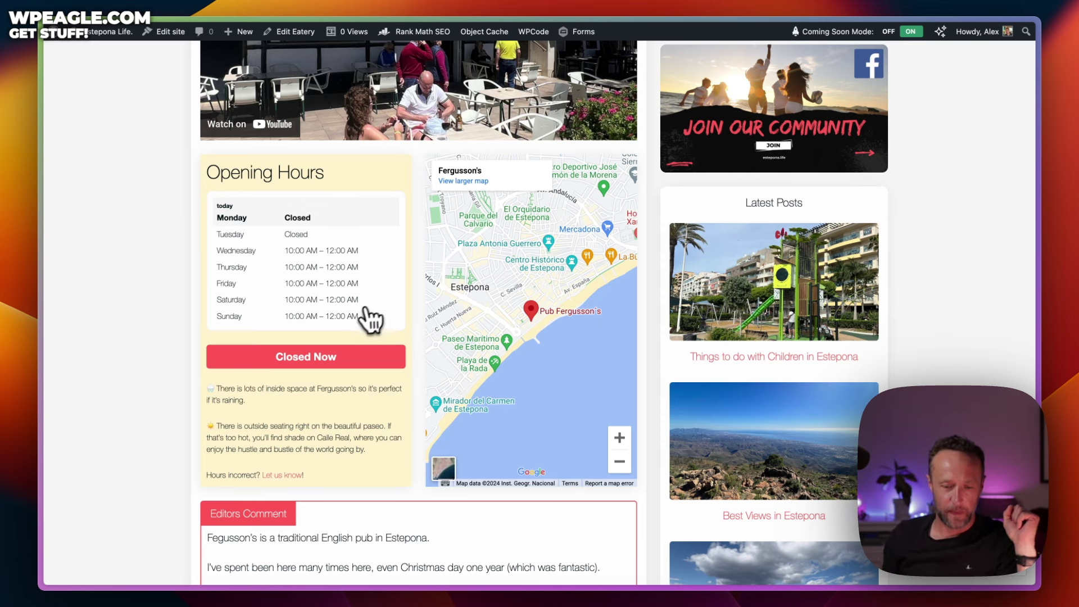
scroll(365, 324, up, 1)
scroll(362, 325, up, 1)
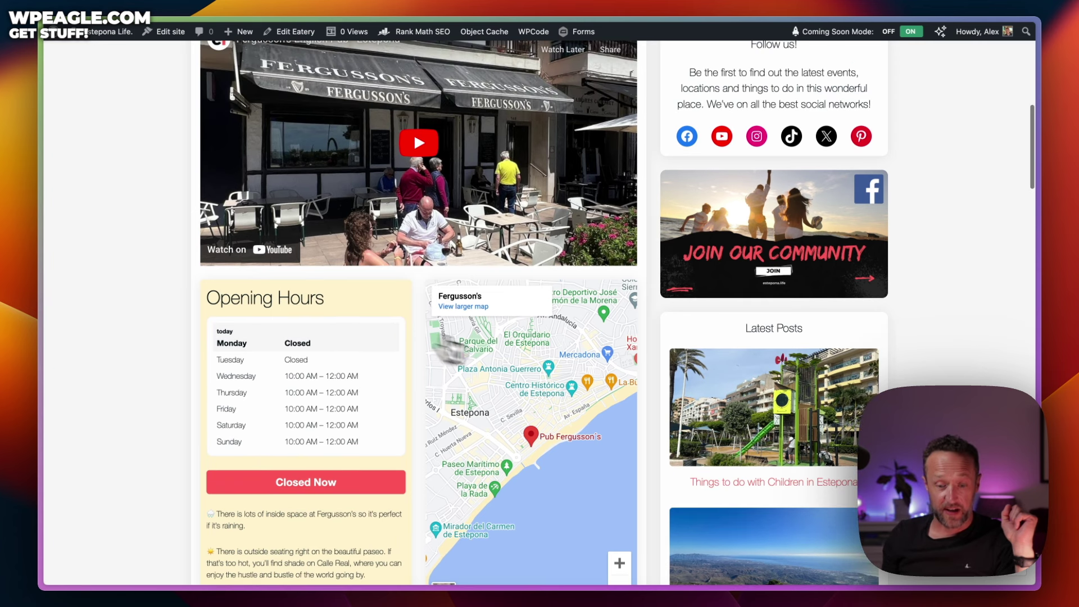
scroll(362, 312, down, 2)
scroll(307, 278, down, 10)
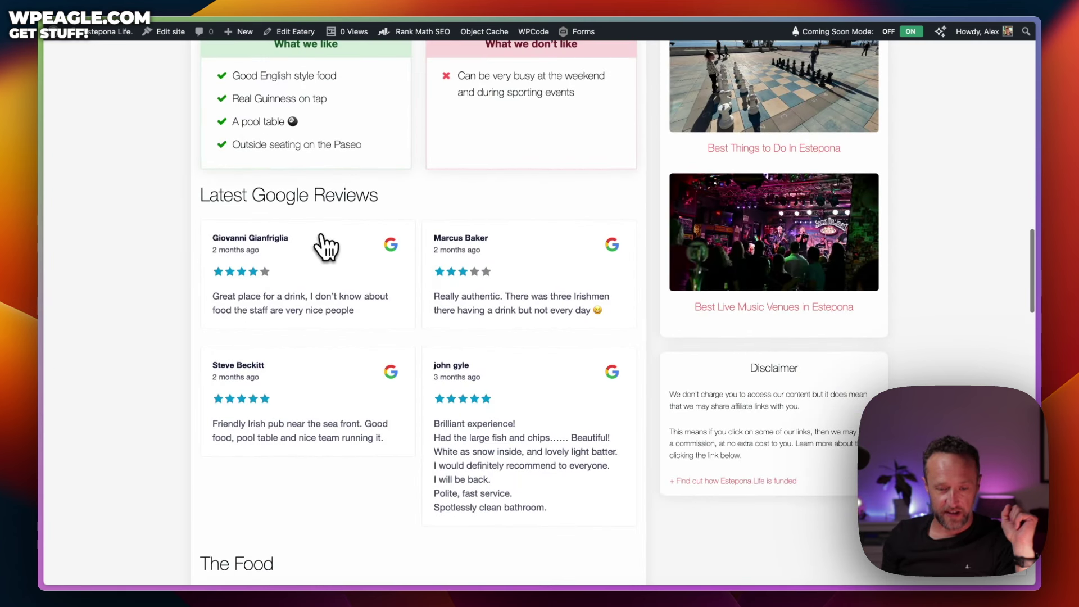
scroll(444, 321, down, 1)
scroll(408, 321, down, 1)
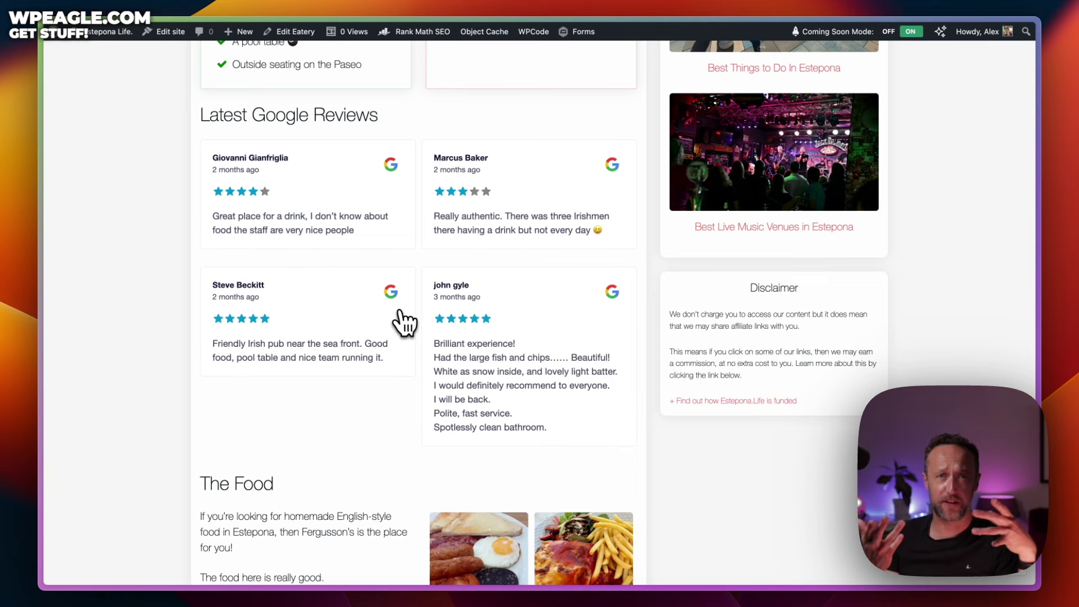
scroll(478, 337, up, 10)
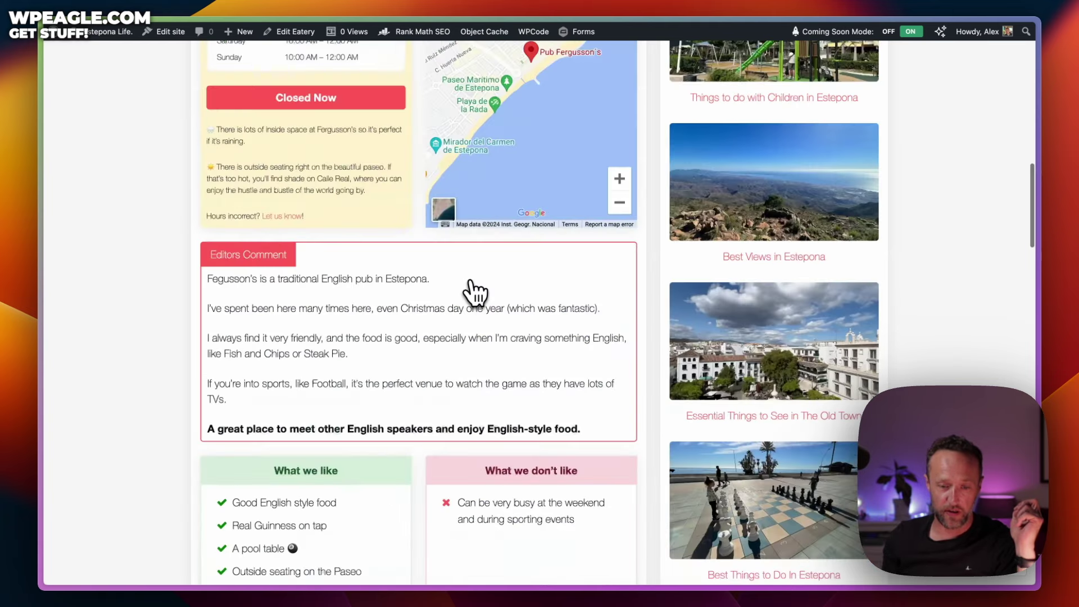
scroll(475, 292, up, 15)
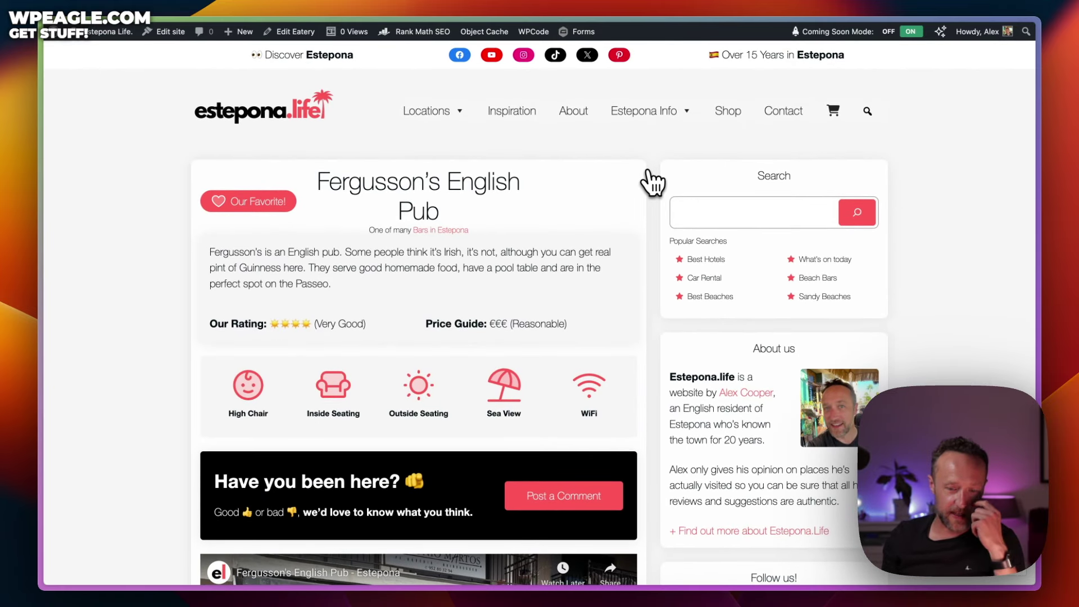
- Go to the Hotels listing on the live site and open the Veranera Hostel review
mouse_move(453, 125)
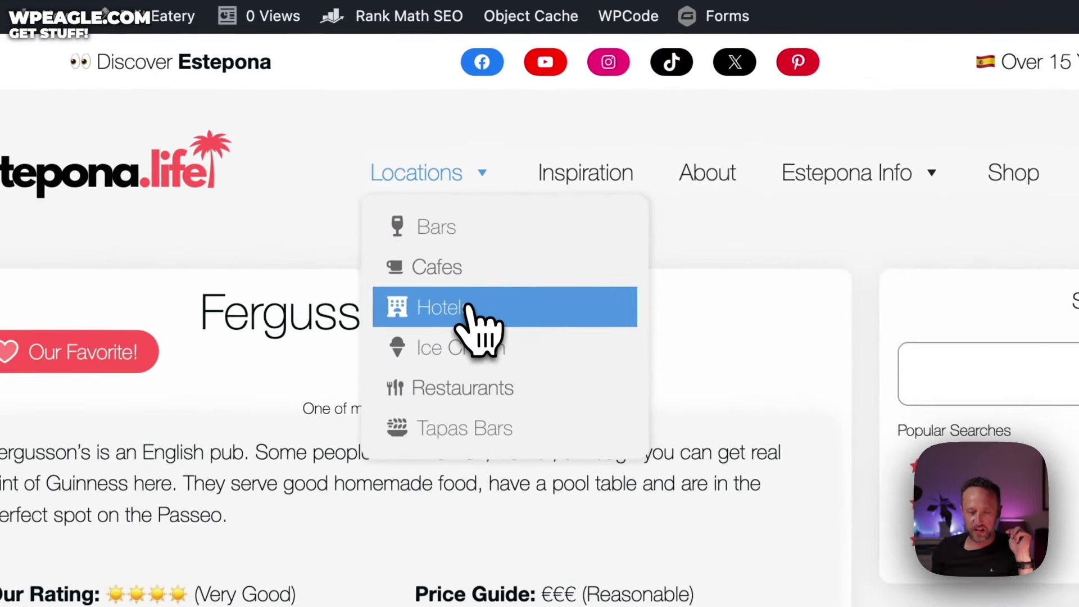
click(467, 309)
scroll(550, 309, down, 5)
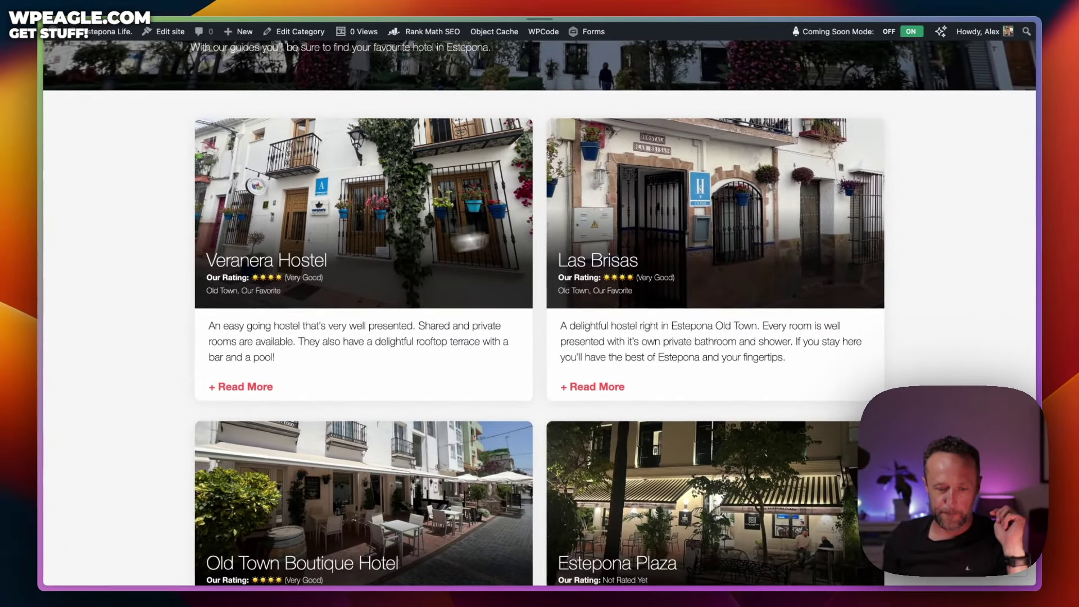
click(276, 300)
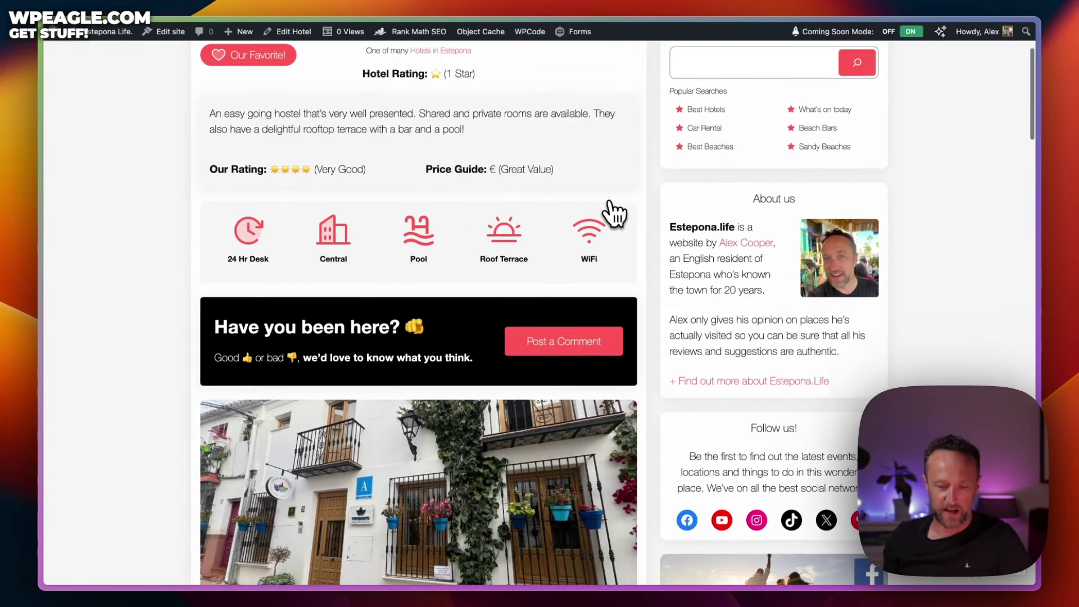
- Review the Veranera Hostel page's features, Book a Room box, map, Editors Comment, Google reviews, What to expect, location and author sections
scroll(615, 214, down, 5)
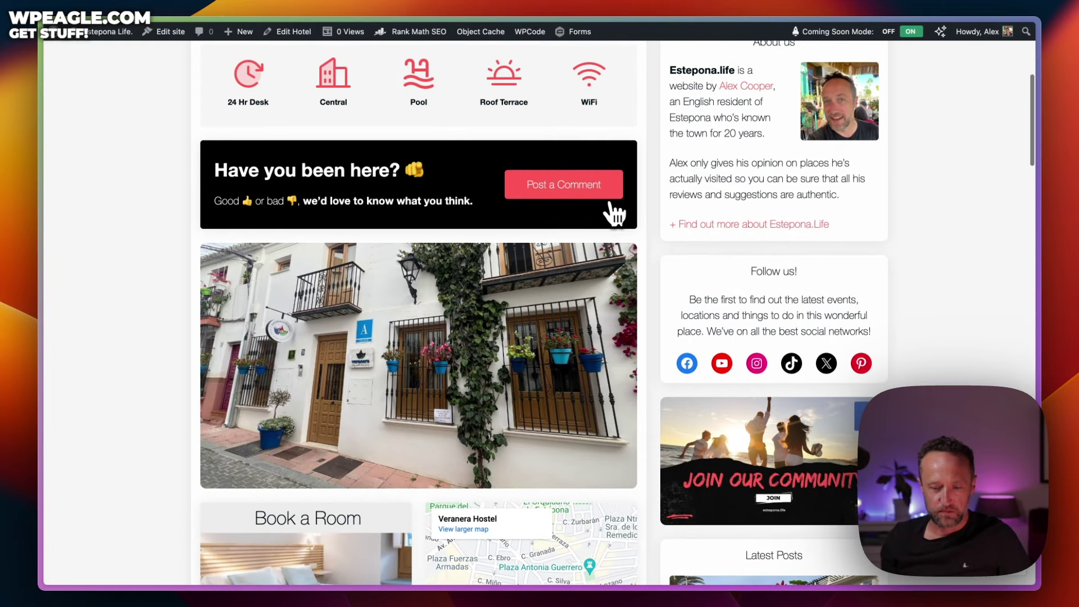
scroll(615, 213, down, 5)
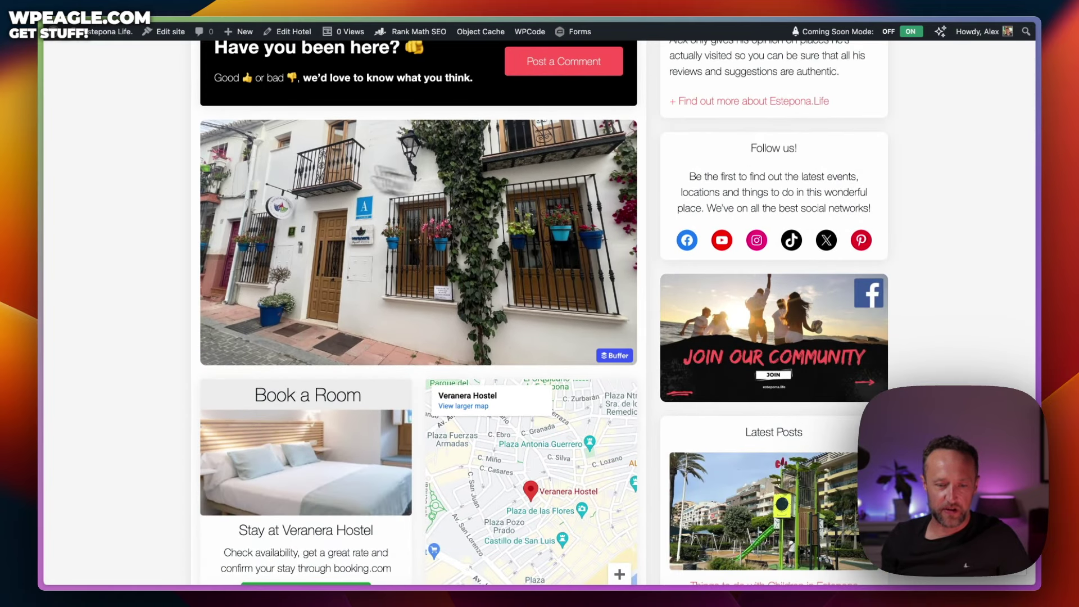
scroll(427, 225, down, 9)
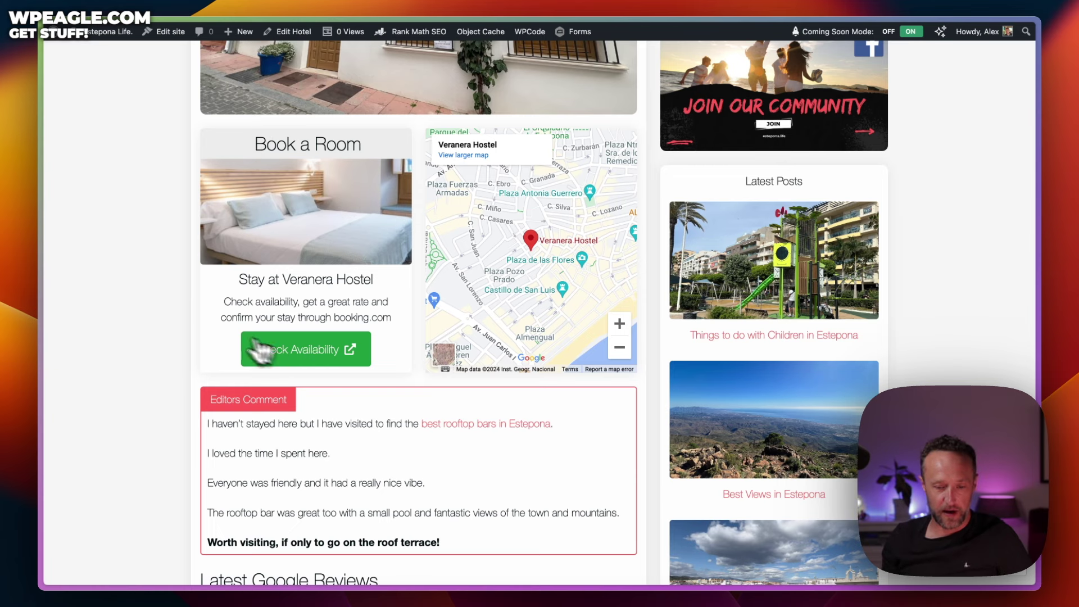
scroll(343, 287, down, 1)
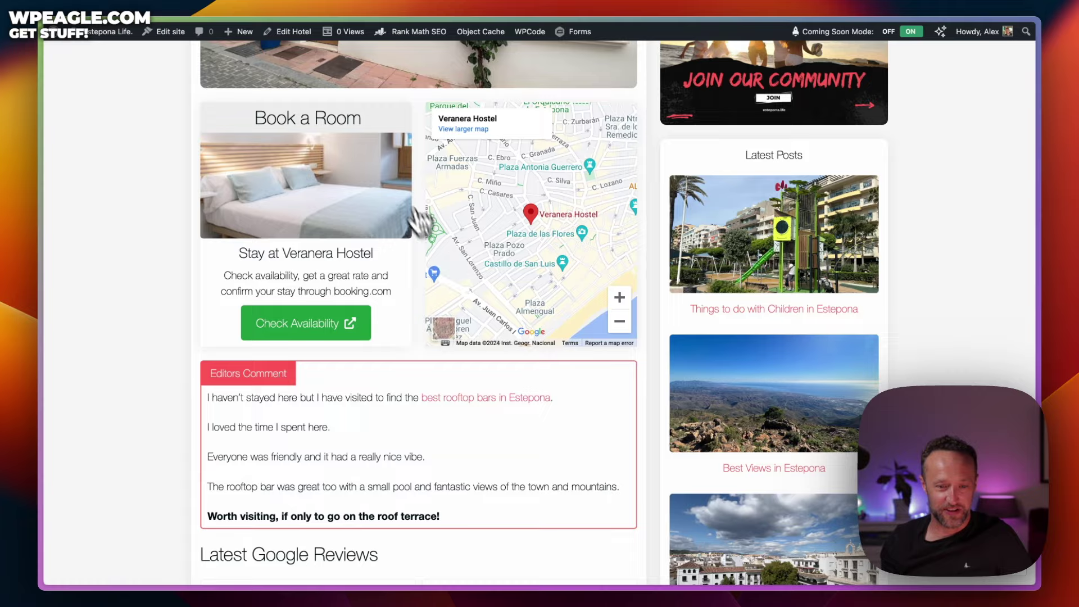
scroll(405, 203, down, 8)
scroll(423, 260, down, 9)
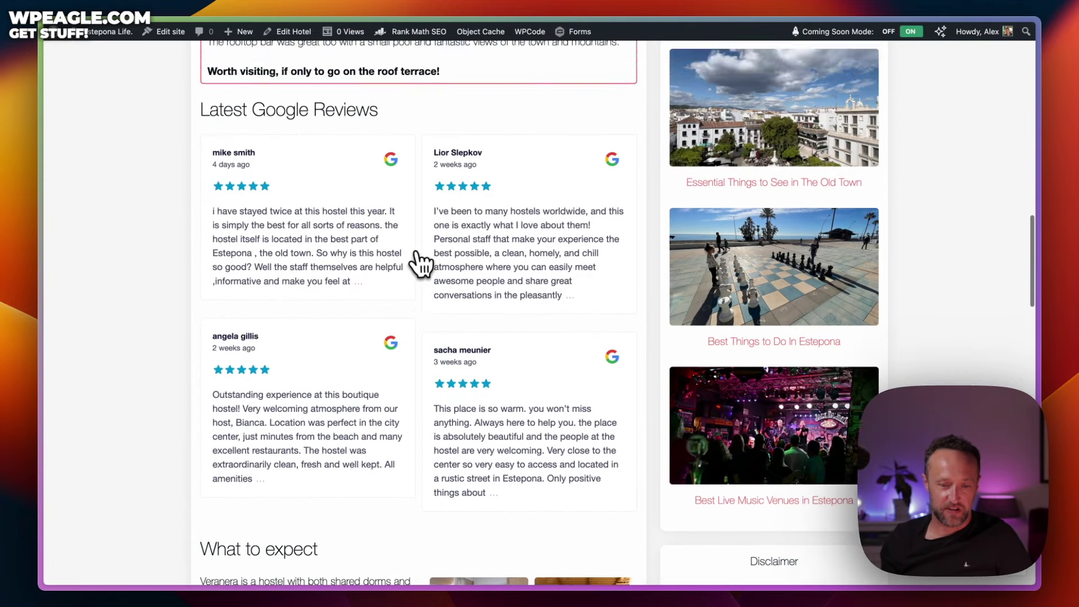
scroll(420, 265, up, 2)
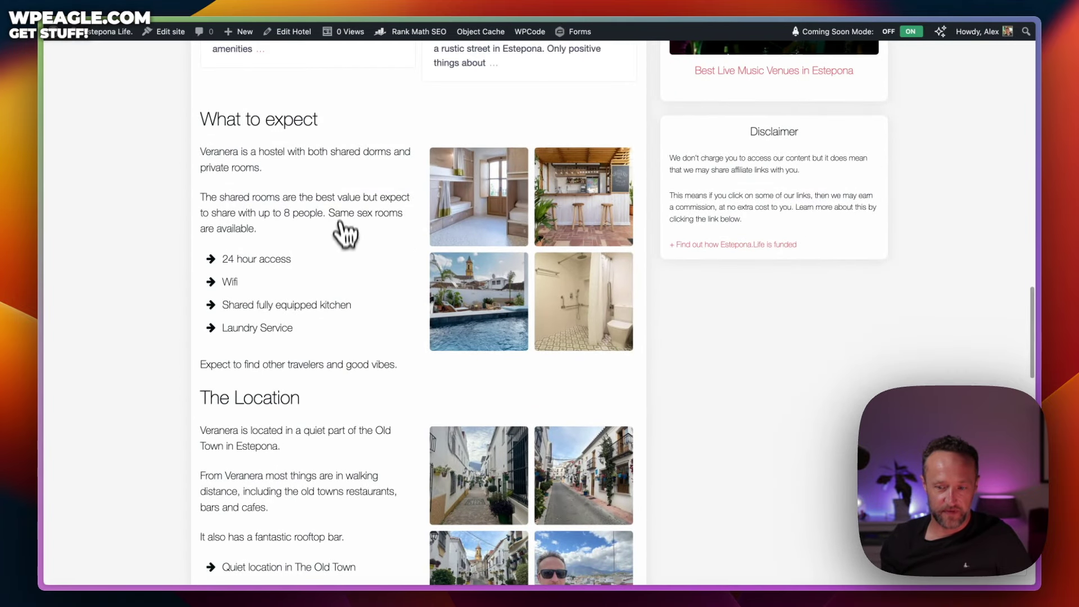
scroll(374, 173, down, 7)
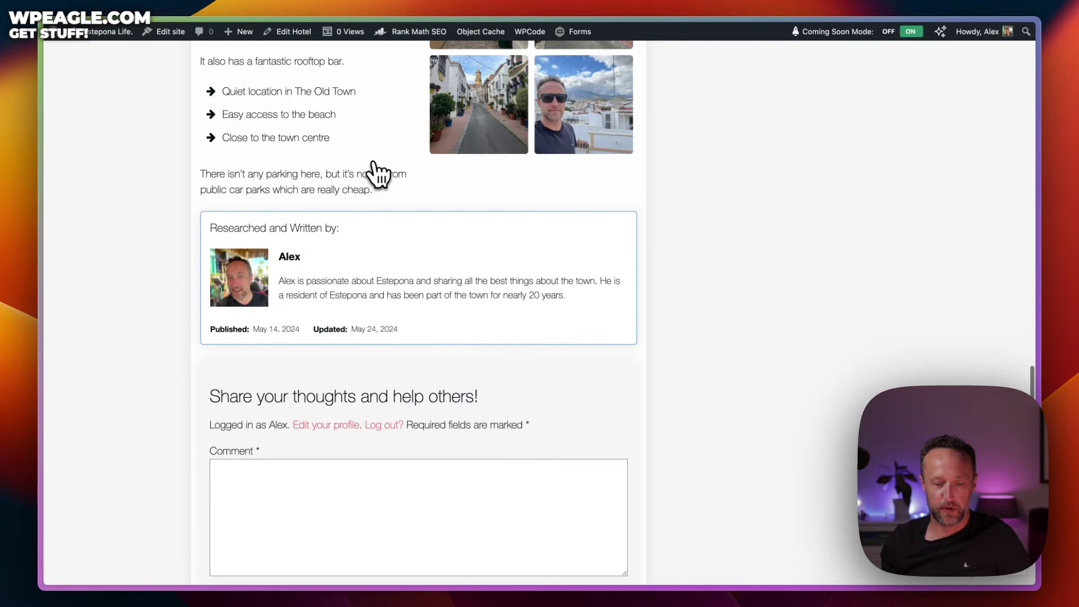
scroll(376, 173, up, 20)
scroll(376, 174, down, 3)
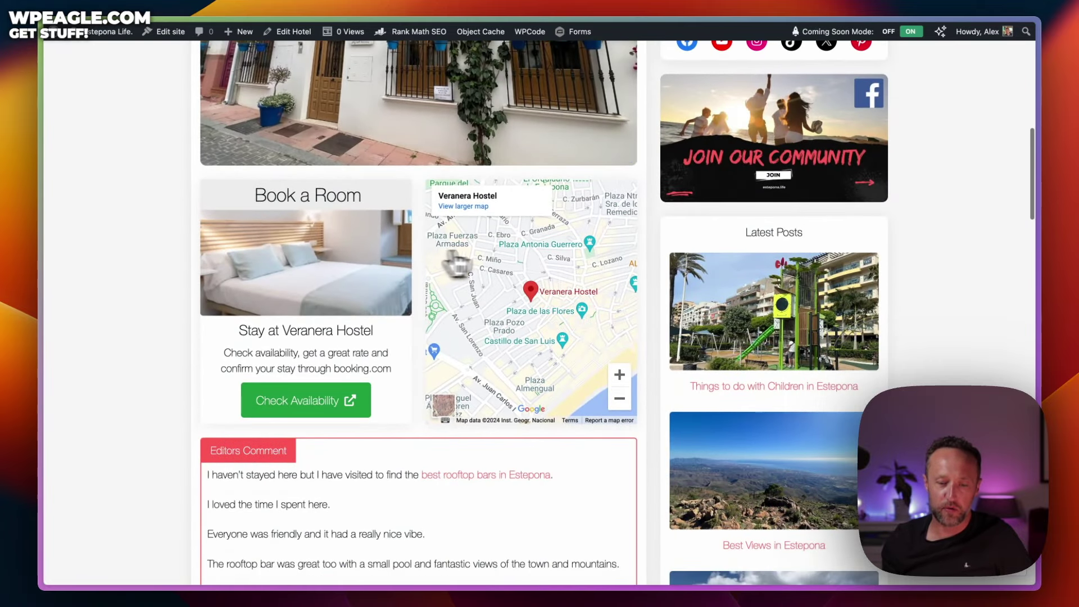
scroll(523, 243, up, 11)
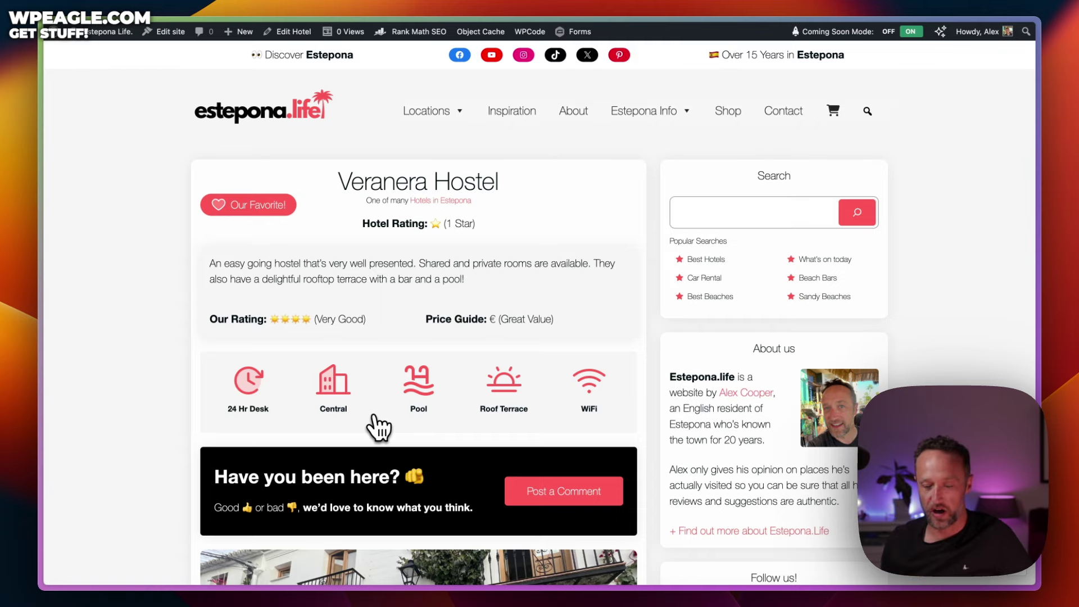
- Open the site's About page and read how locations are reviewed and the Inspiration guides are researched
click(577, 115)
scroll(518, 236, down, 10)
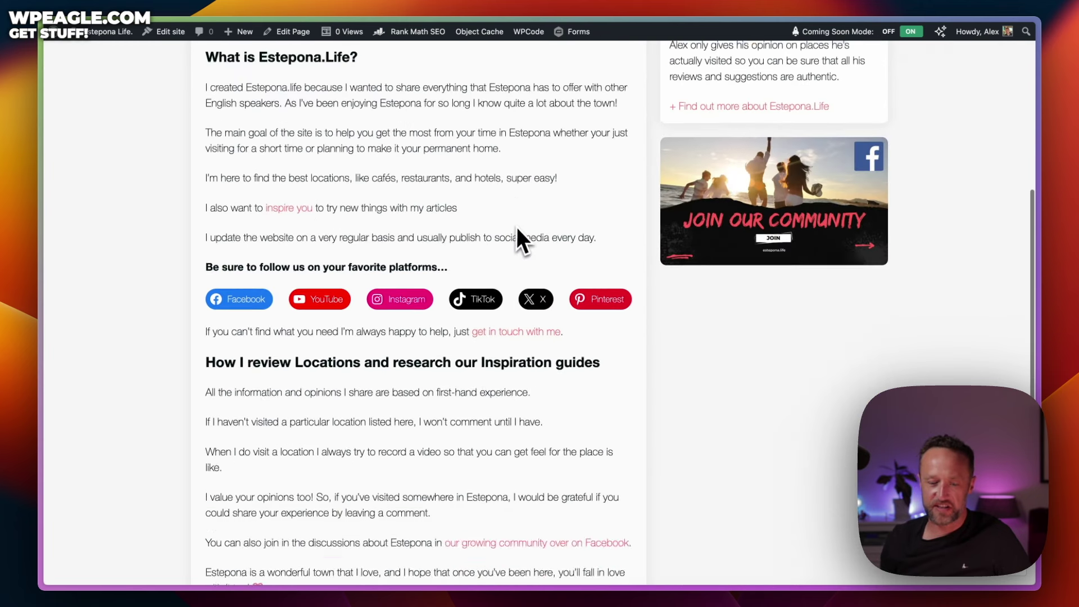
scroll(517, 227, up, 5)
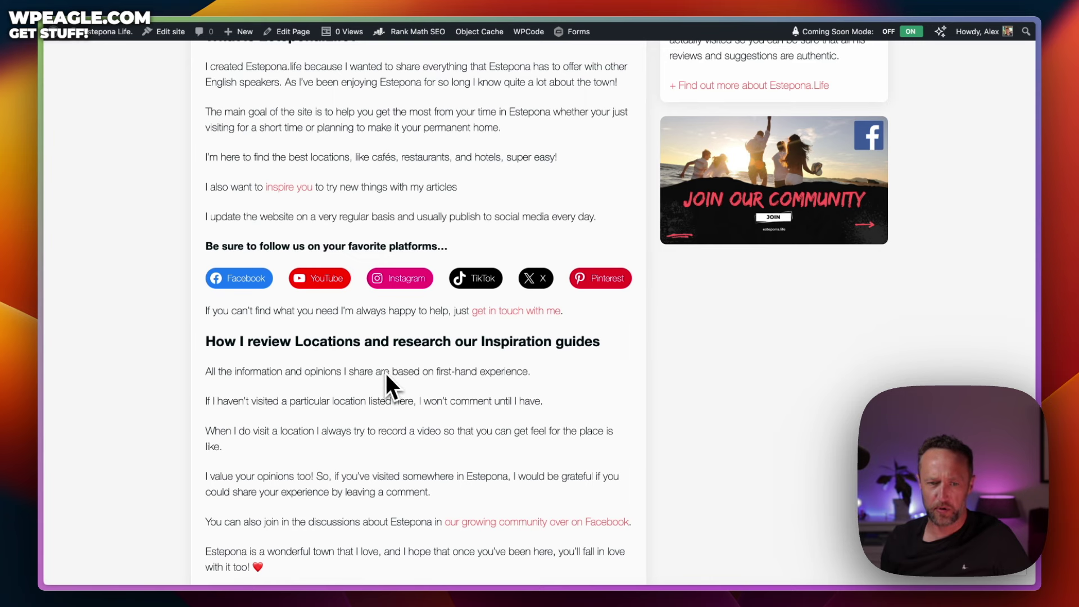
- Read the rest of the About page, including the social links, the How Estepona.Life is funded section and the footer
scroll(464, 183, down, 3)
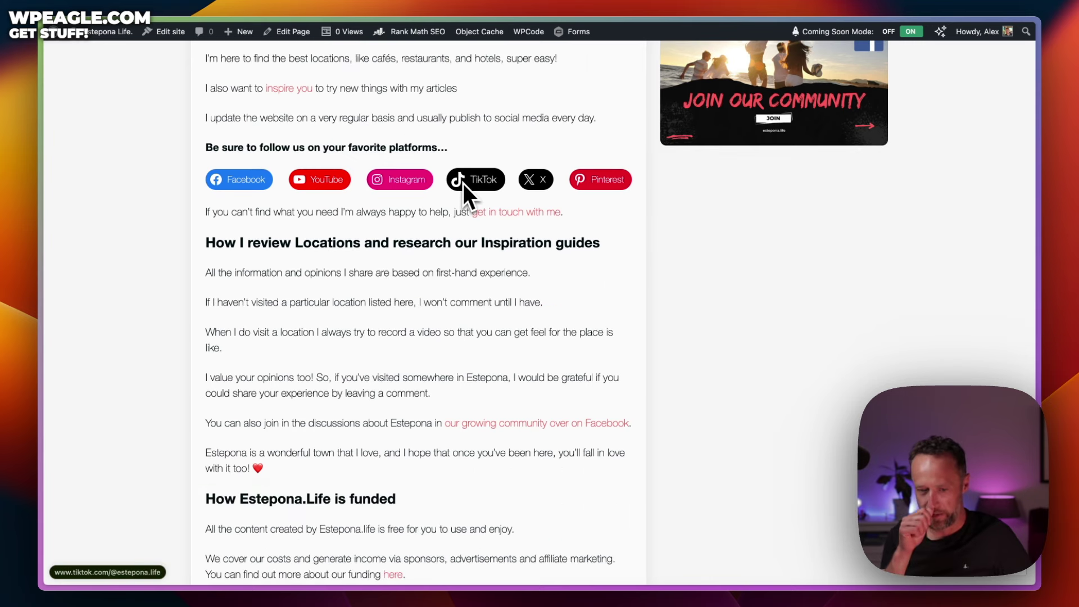
scroll(713, 172, down, 7)
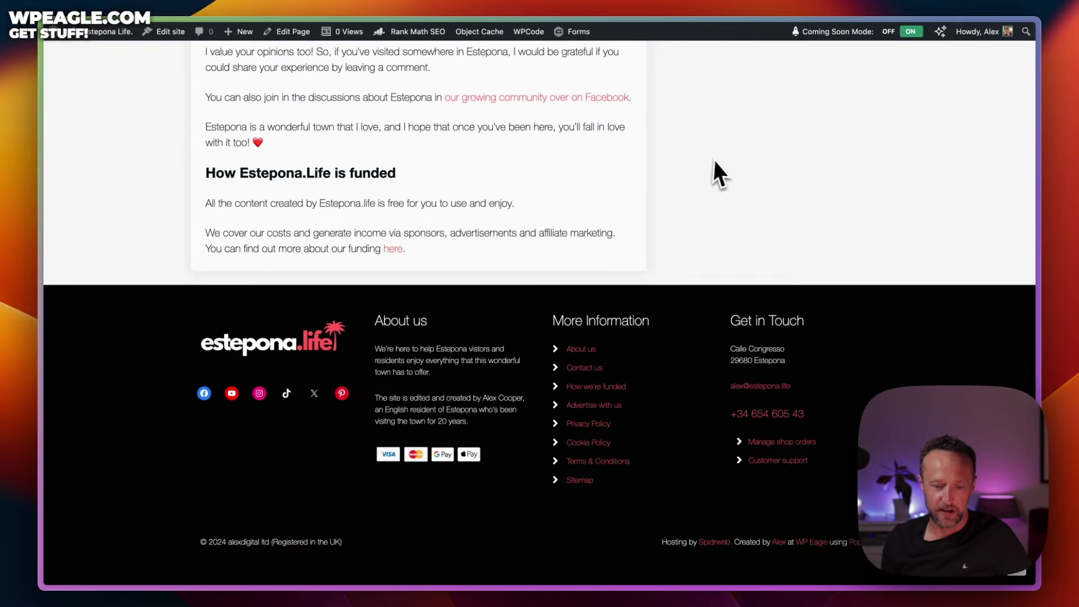
scroll(717, 172, up, 2)
scroll(716, 163, up, 15)
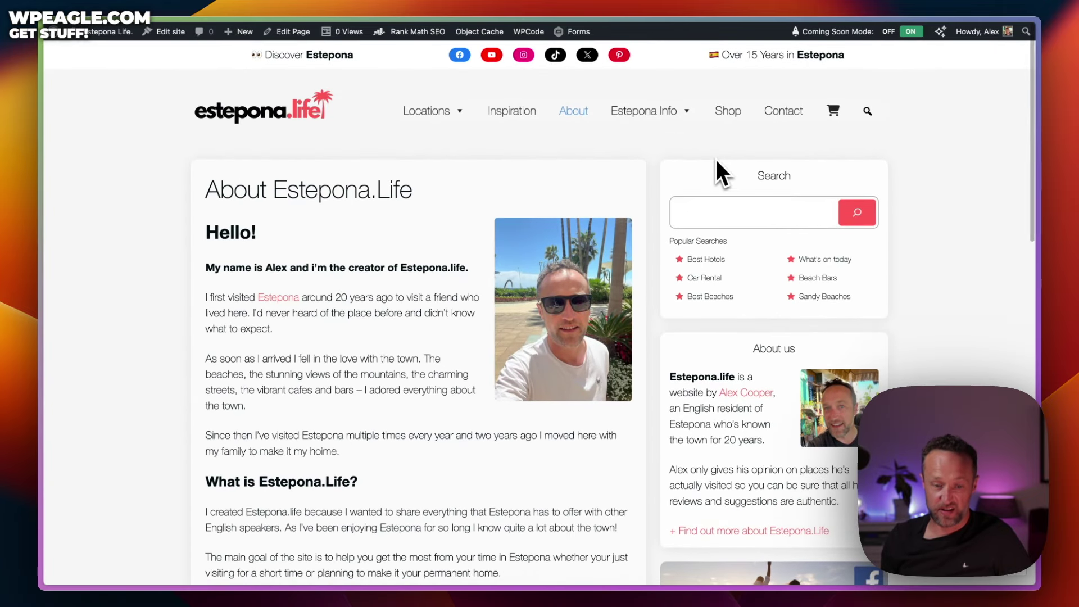
- Open the About Estepona page and review its video, the list of what makes the town special and the further information links
mouse_move(670, 107)
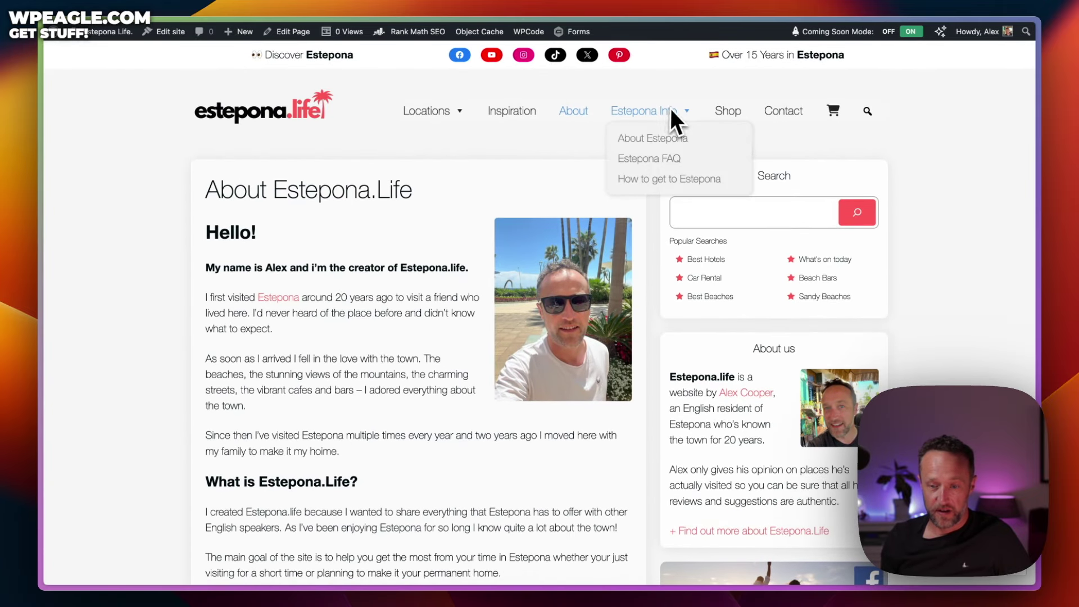
click(665, 138)
scroll(573, 178, down, 10)
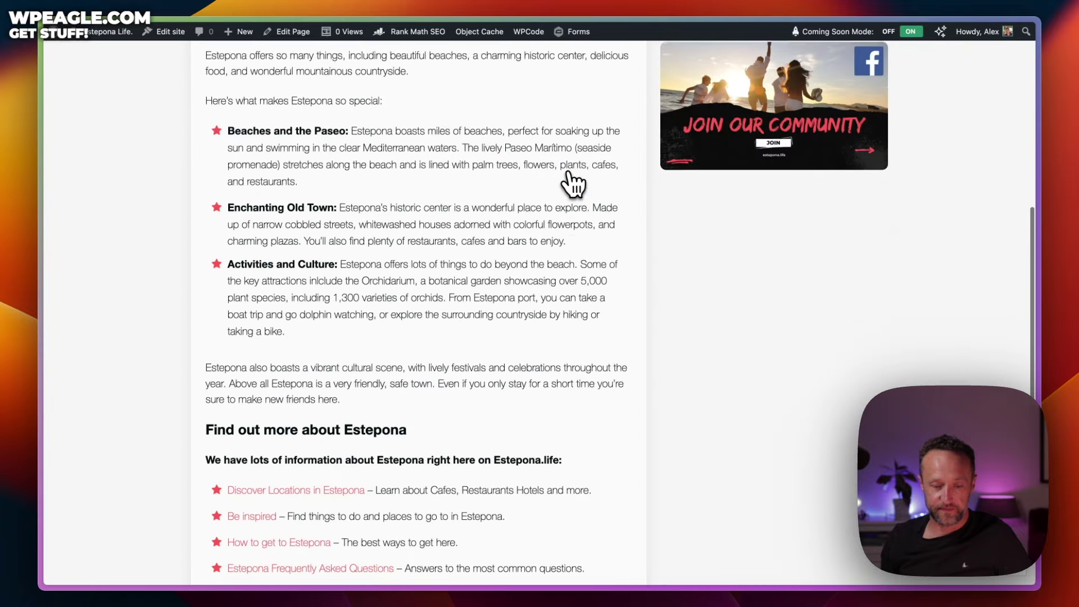
scroll(574, 178, up, 8)
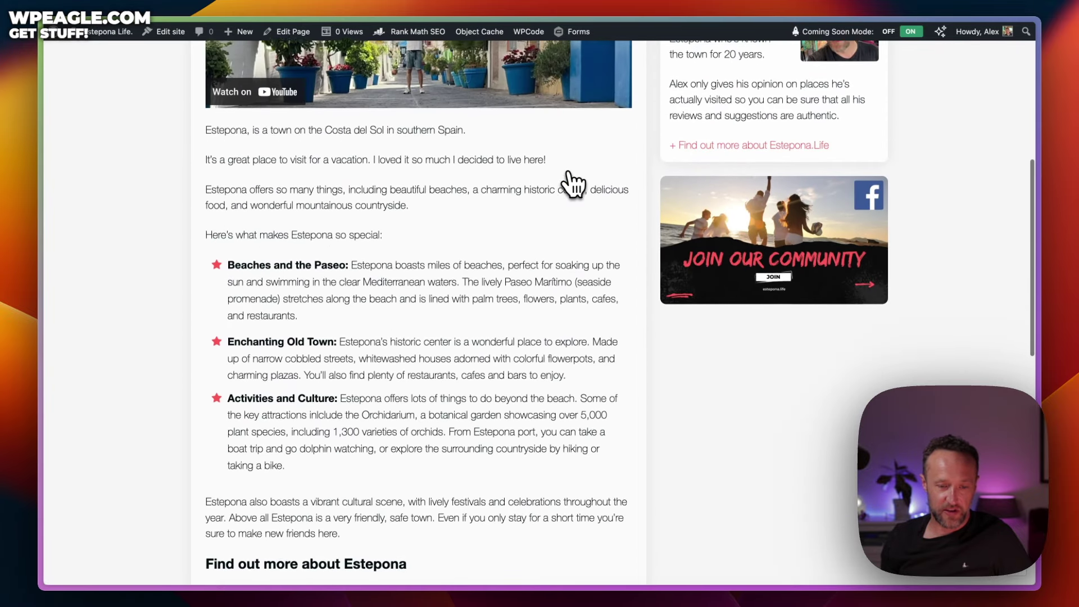
click(310, 274)
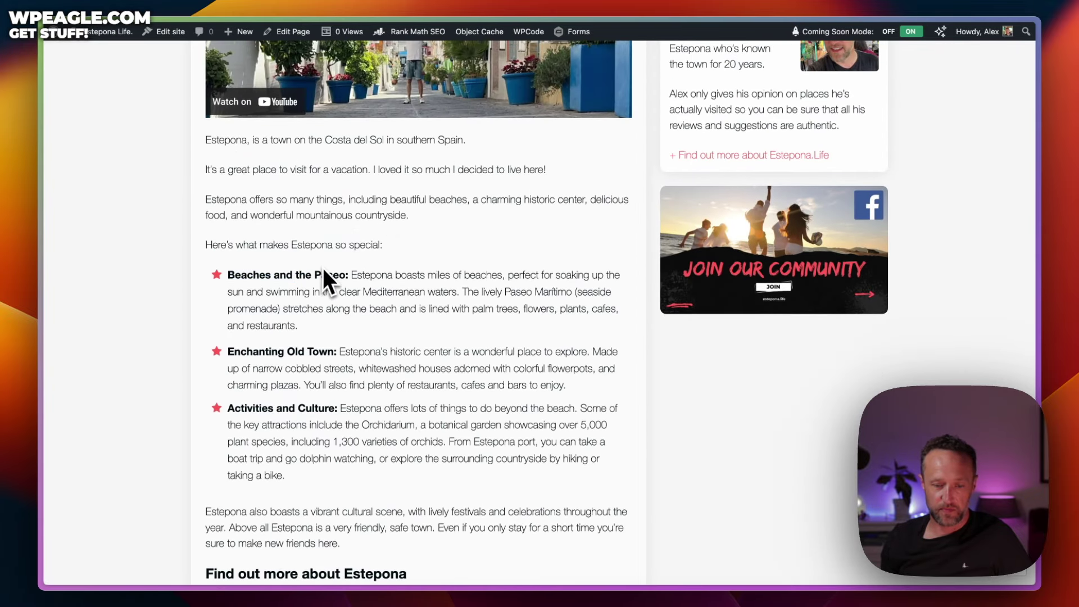
scroll(332, 267, up, 3)
scroll(334, 267, up, 10)
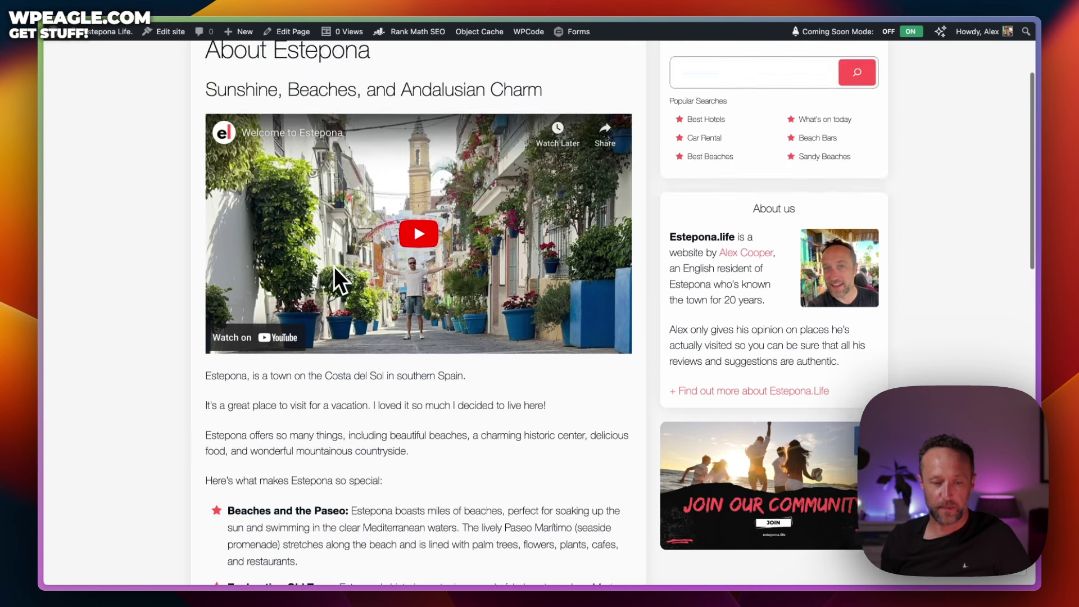
- Open the Estepona FAQ page and look through its questions and answers
mouse_move(655, 113)
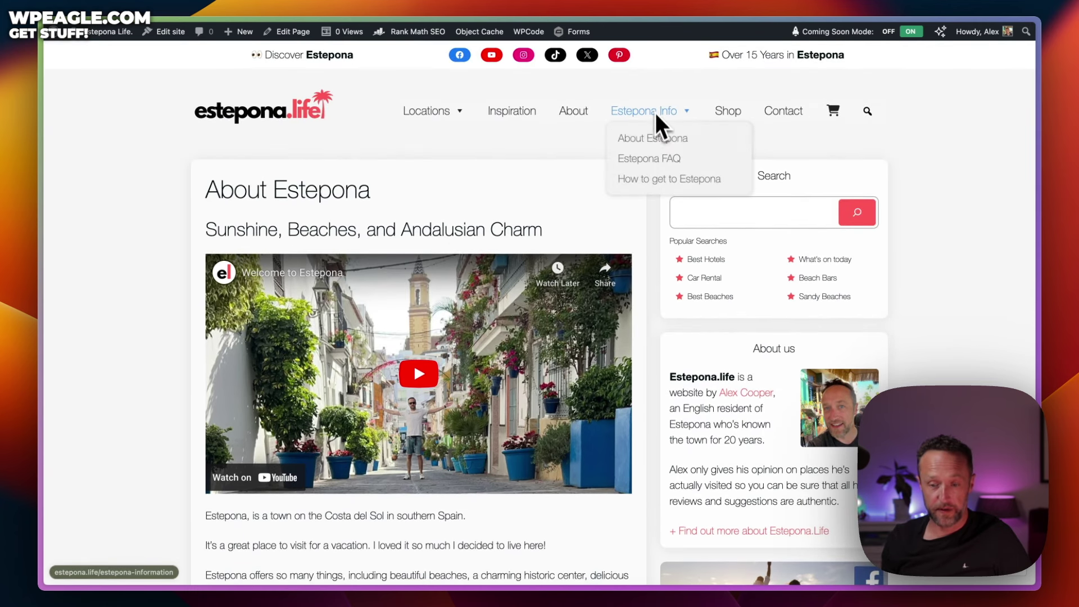
click(661, 160)
scroll(562, 205, down, 5)
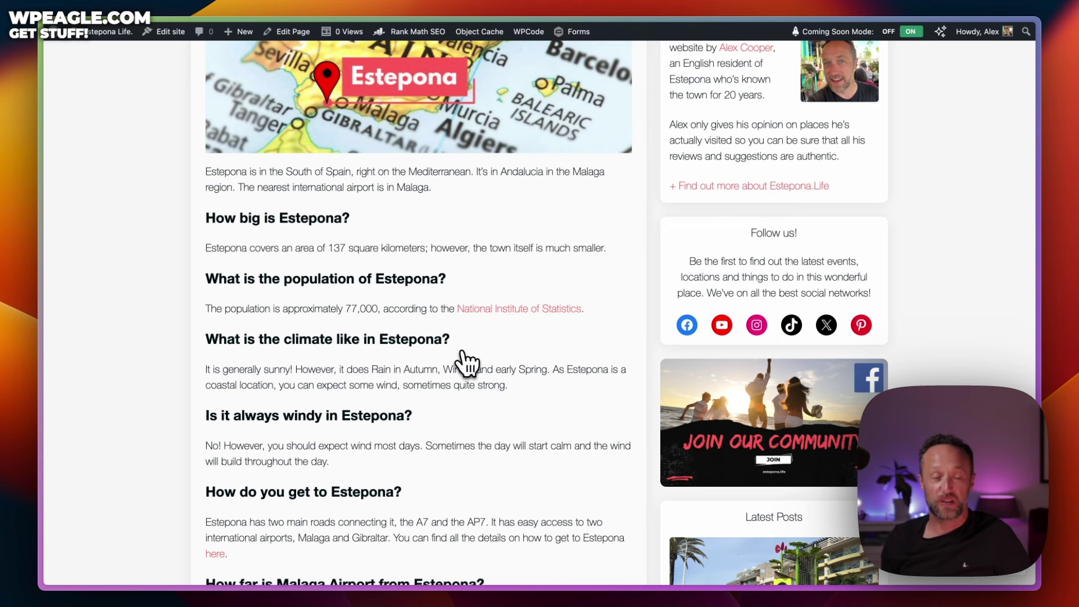
scroll(489, 282, down, 4)
scroll(489, 278, up, 10)
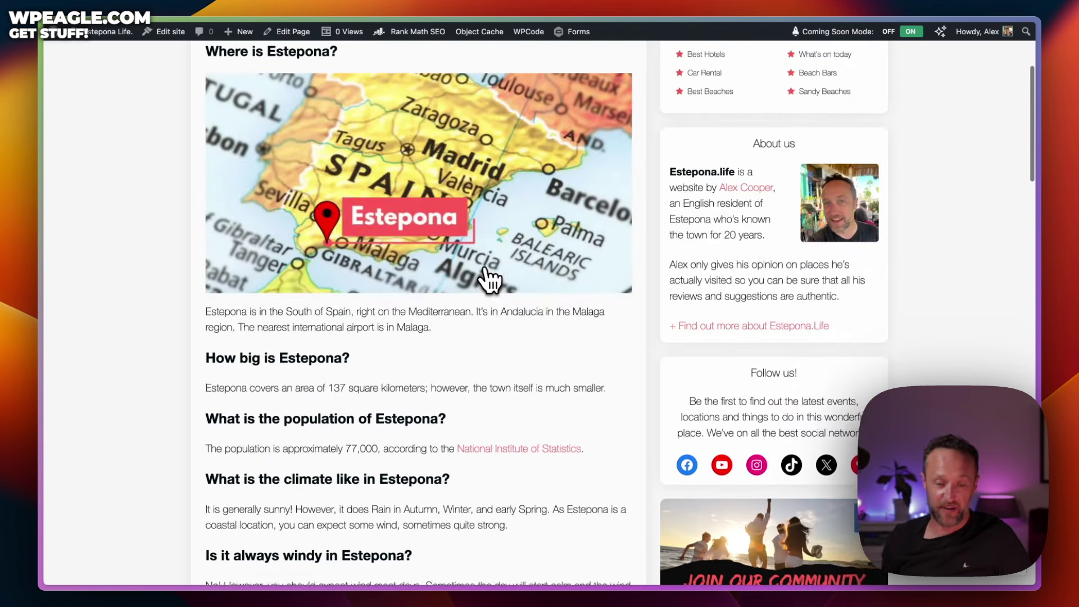
scroll(489, 278, down, 10)
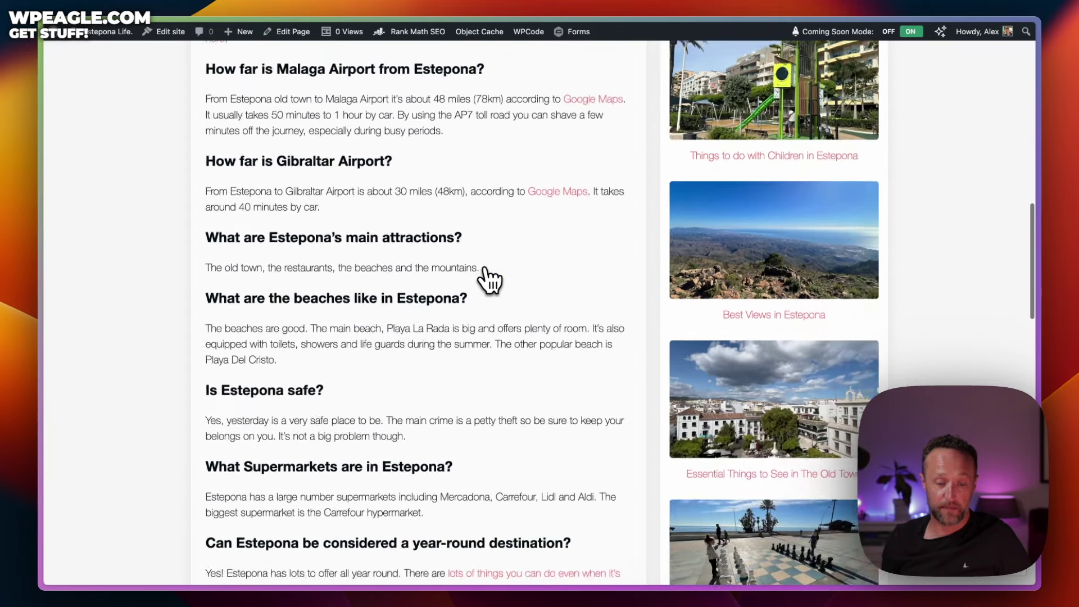
scroll(489, 278, up, 12)
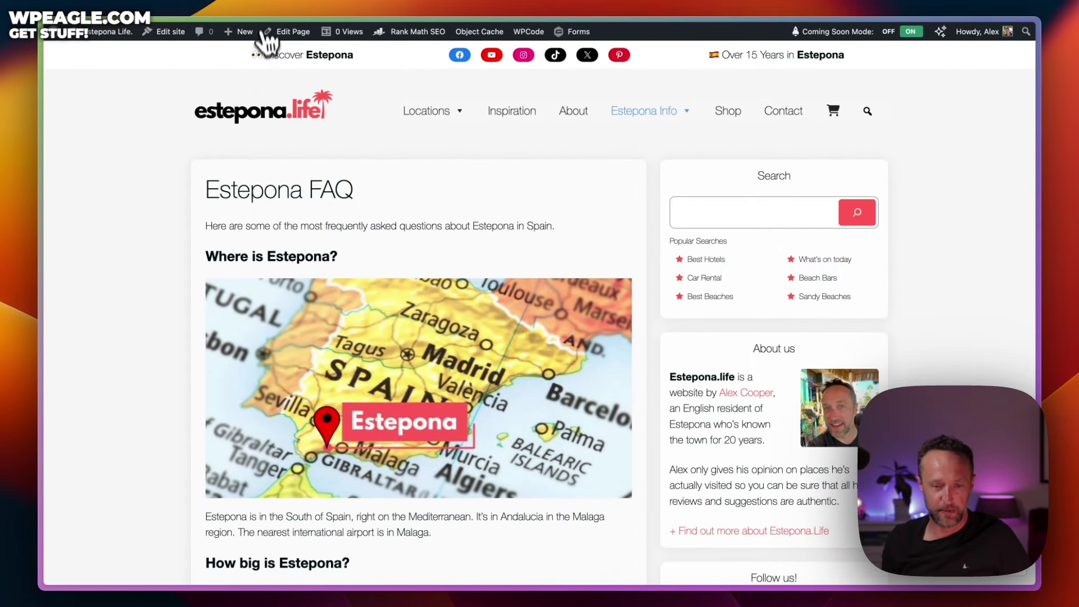
- Open the Estepona FAQ page for editing and look through its question and answer entries
click(286, 32)
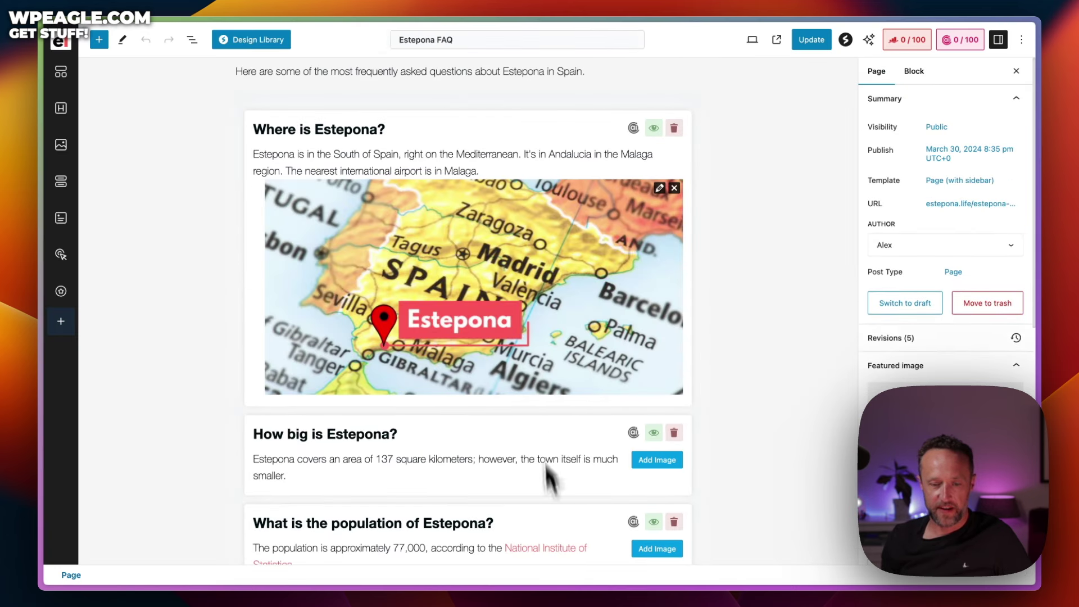
scroll(537, 284, down, 15)
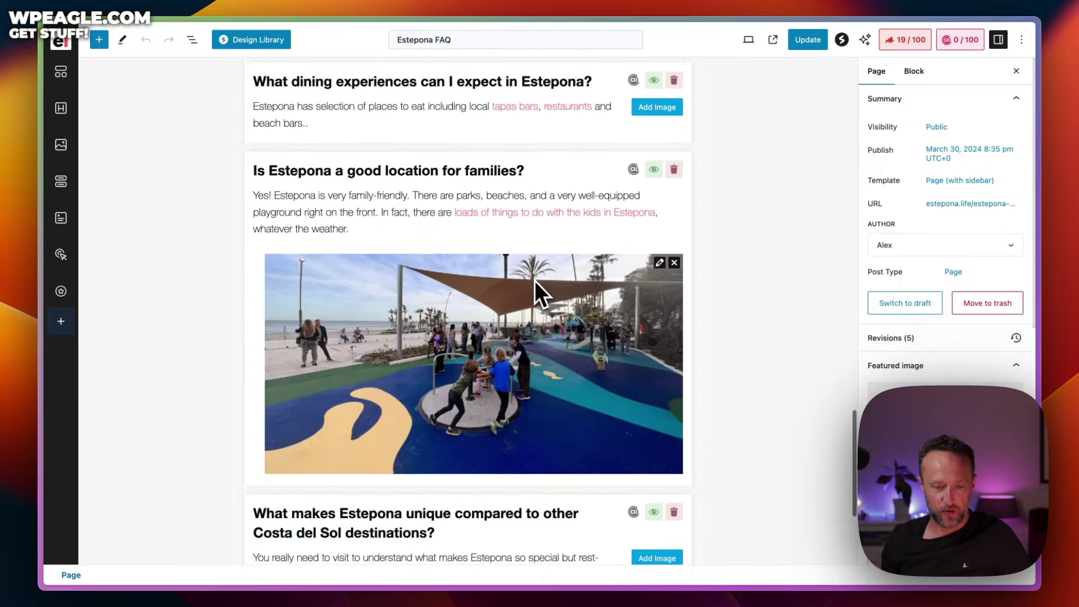
scroll(535, 281, down, 3)
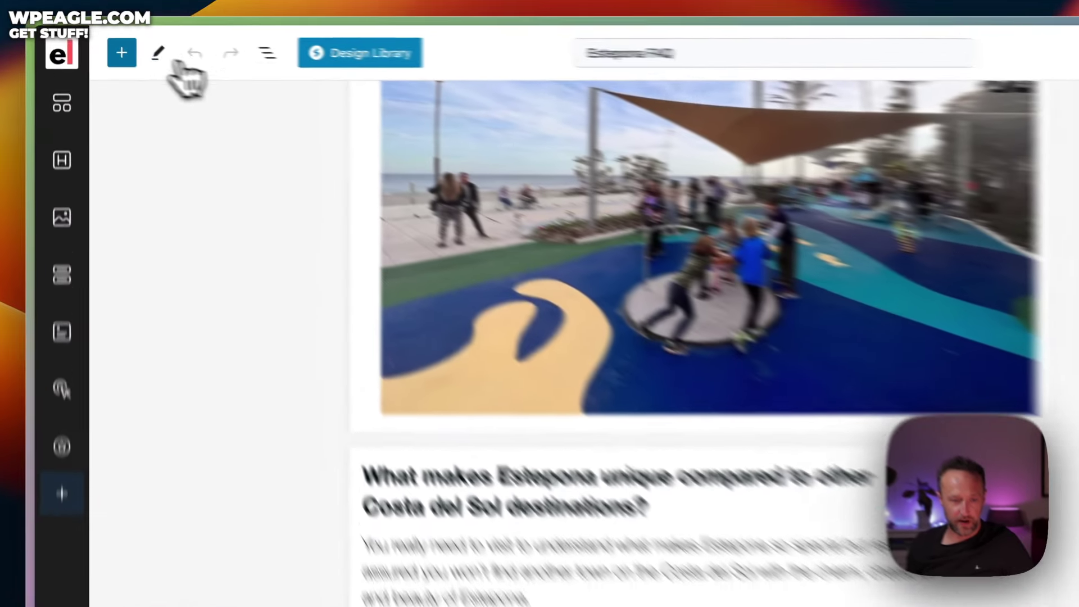
- Search the block library for "rank", preview the HowTo and FAQ by Rank Math blocks, and review the page's existing FAQ entries
click(99, 40)
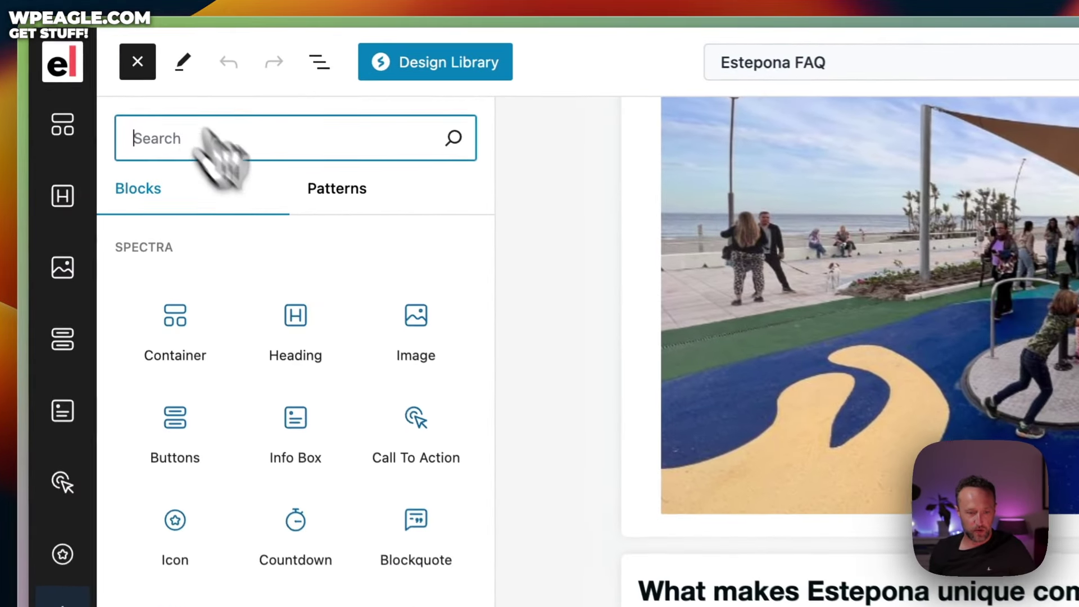
text(rank)
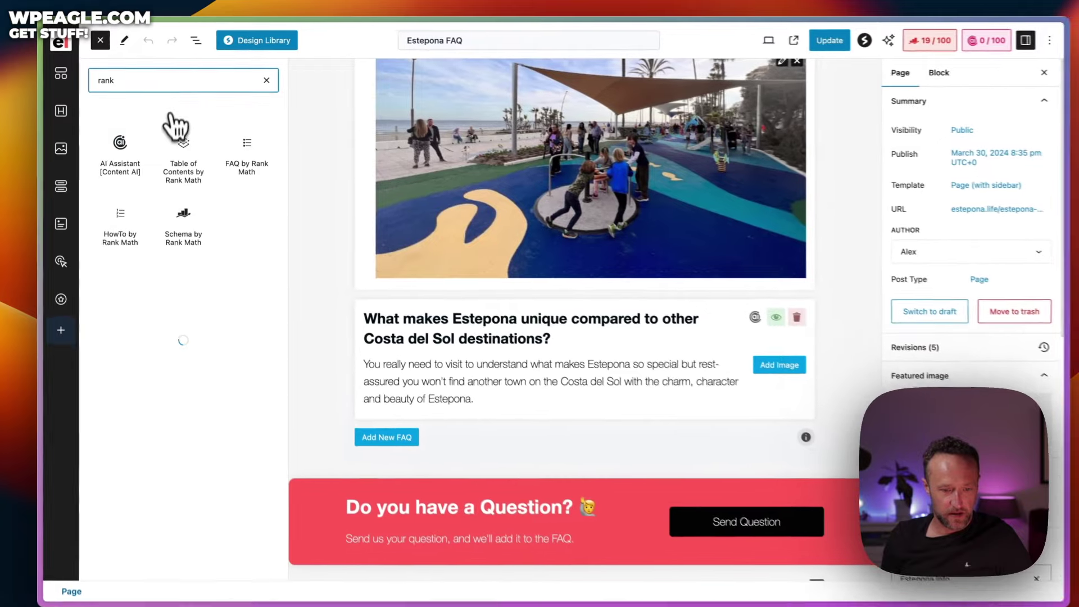
mouse_move(174, 439)
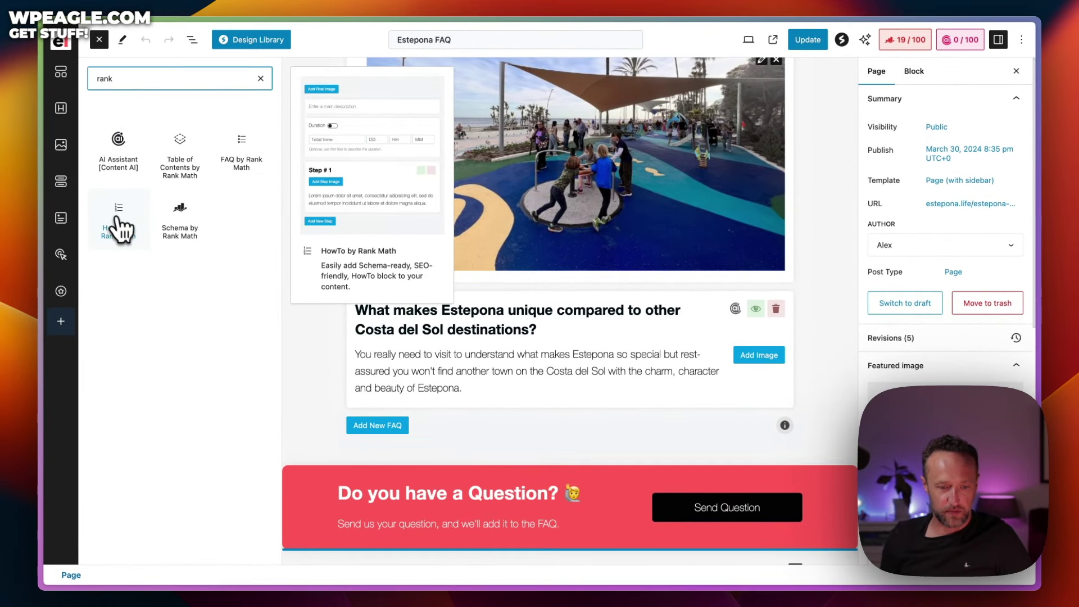
mouse_move(236, 169)
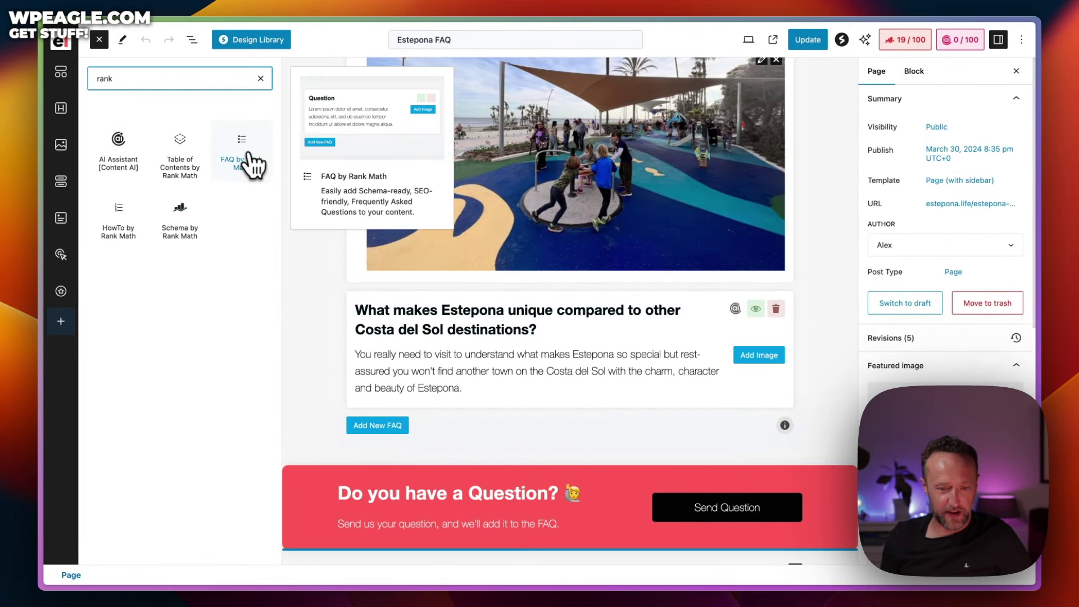
click(316, 293)
scroll(674, 133, up, 15)
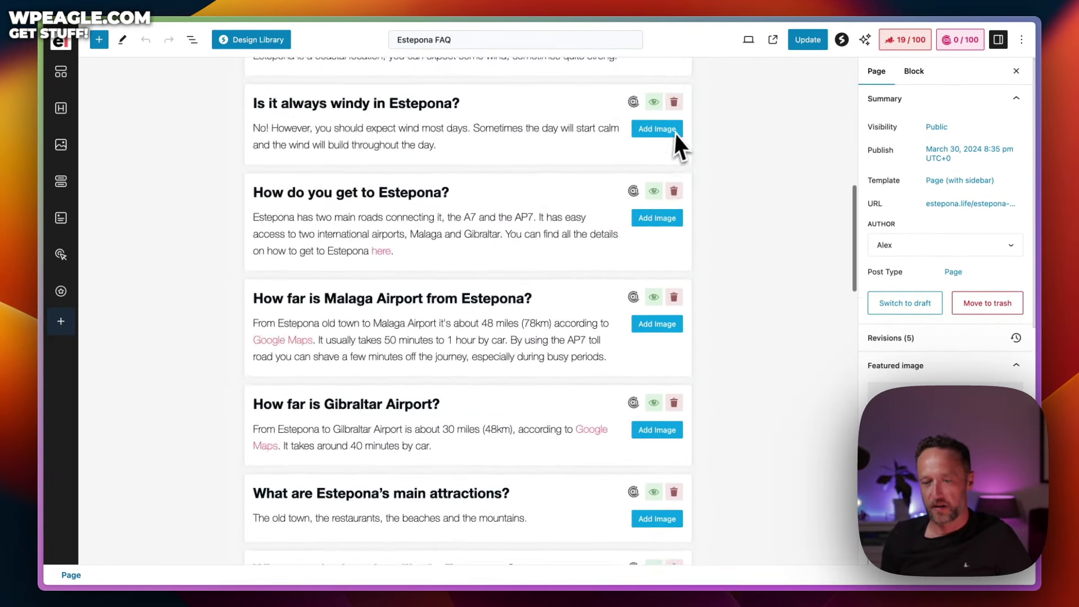
scroll(674, 133, up, 10)
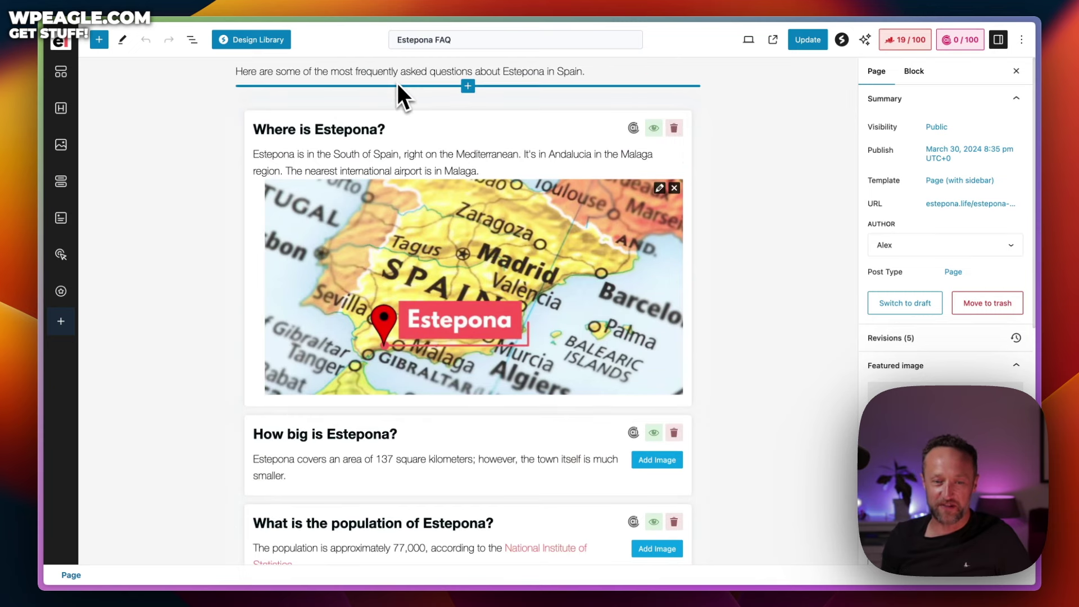
- Leave the page editor, return to the live site's homepage and open the Shop page
click(61, 40)
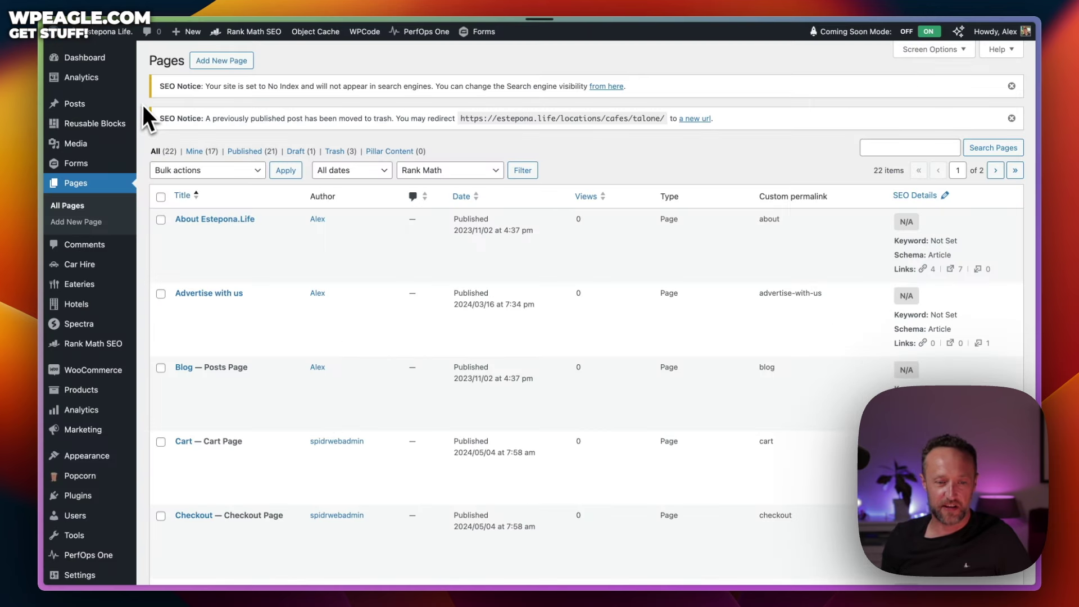
mouse_move(109, 31)
click(92, 50)
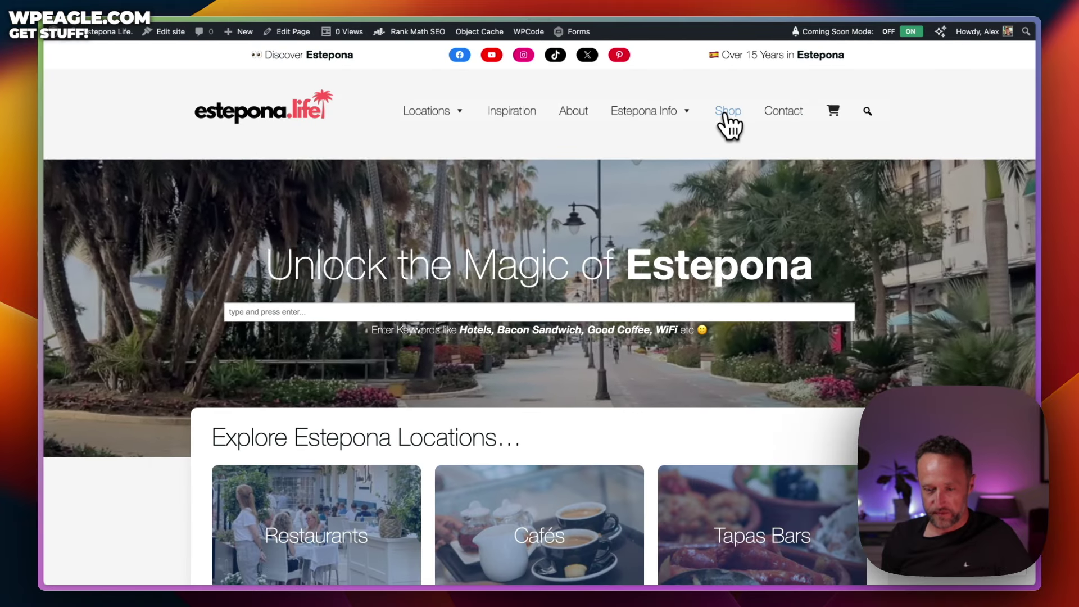
click(726, 116)
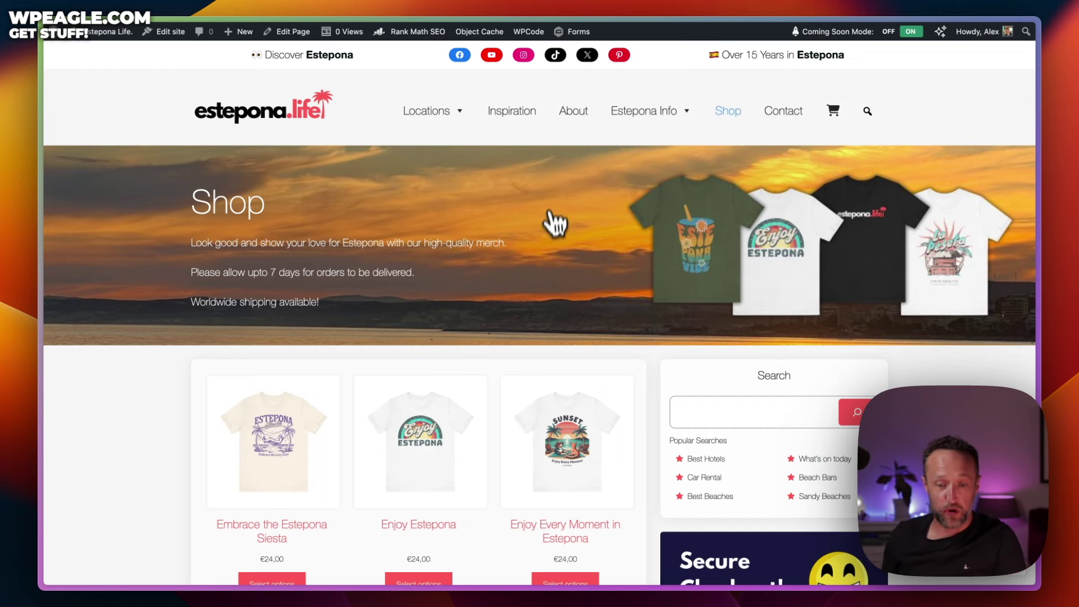
- Review the Shop page's header banner, T-shirt product grid and sidebar promotions
scroll(549, 221, down, 3)
scroll(558, 253, up, 3)
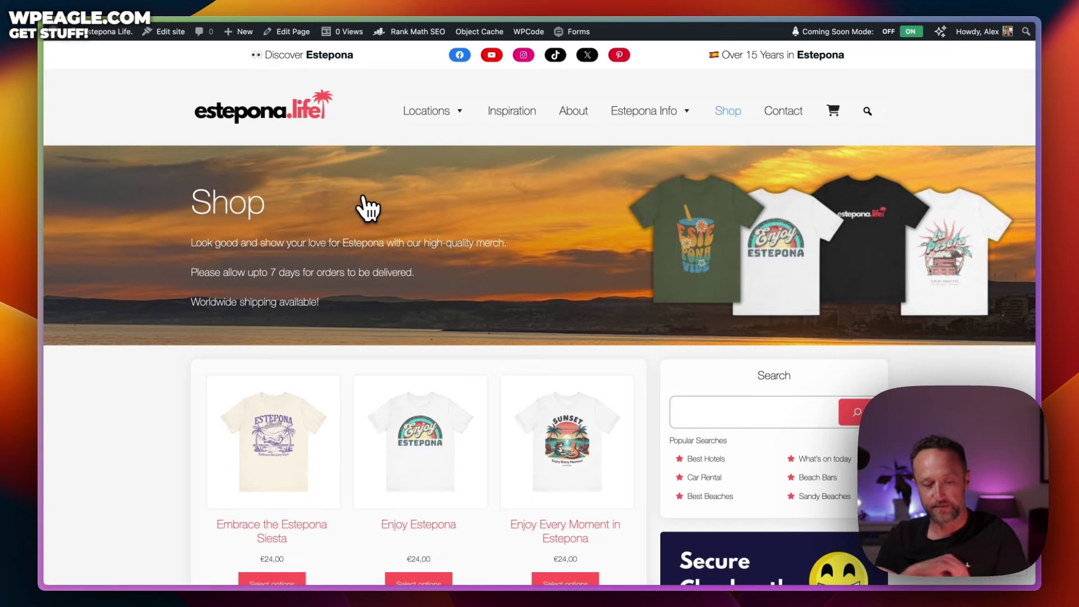
scroll(367, 208, down, 9)
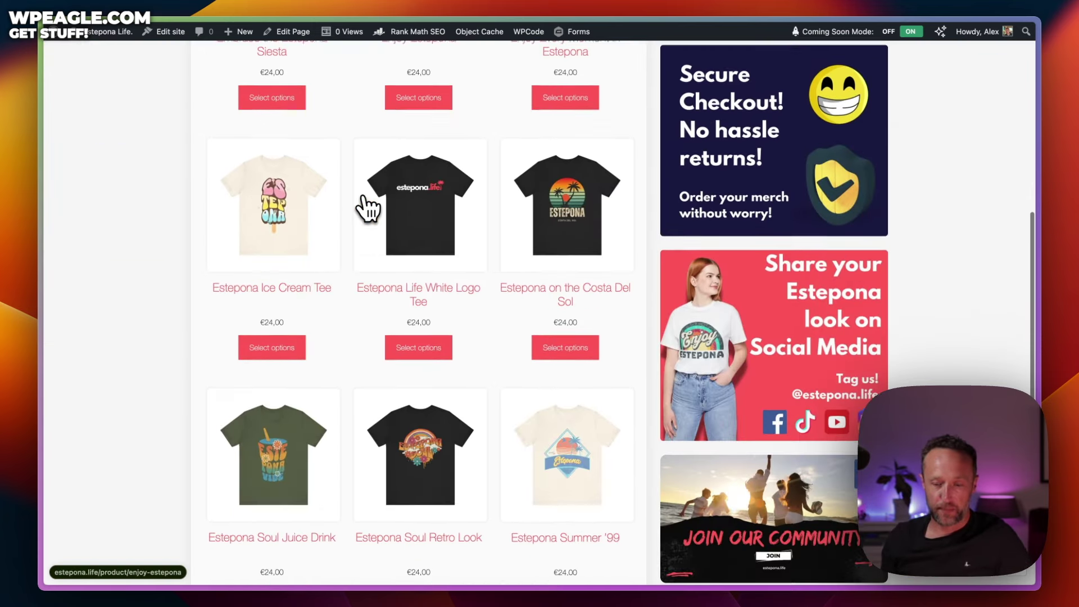
scroll(368, 208, up, 2)
scroll(795, 251, down, 2)
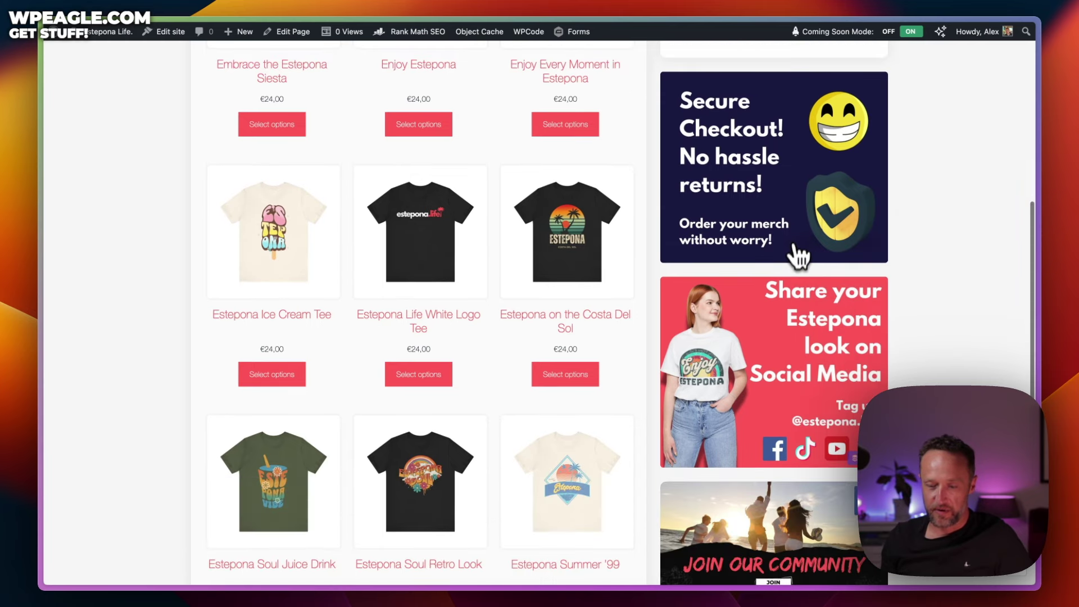
scroll(788, 356, down, 3)
scroll(812, 297, up, 15)
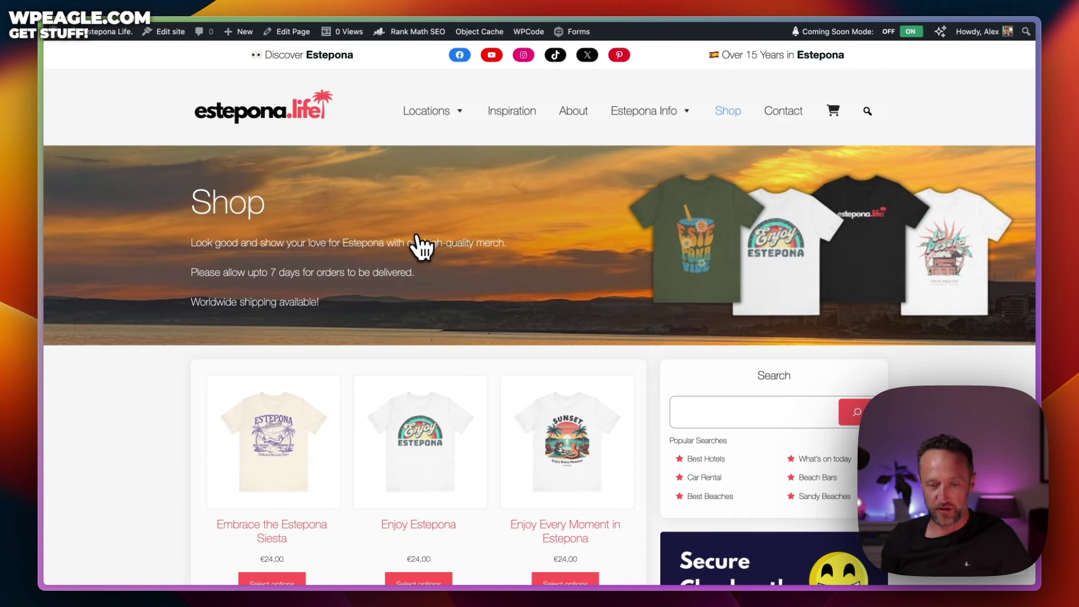
- Switch to the Kittl website in a new browser tab
key(super+t)
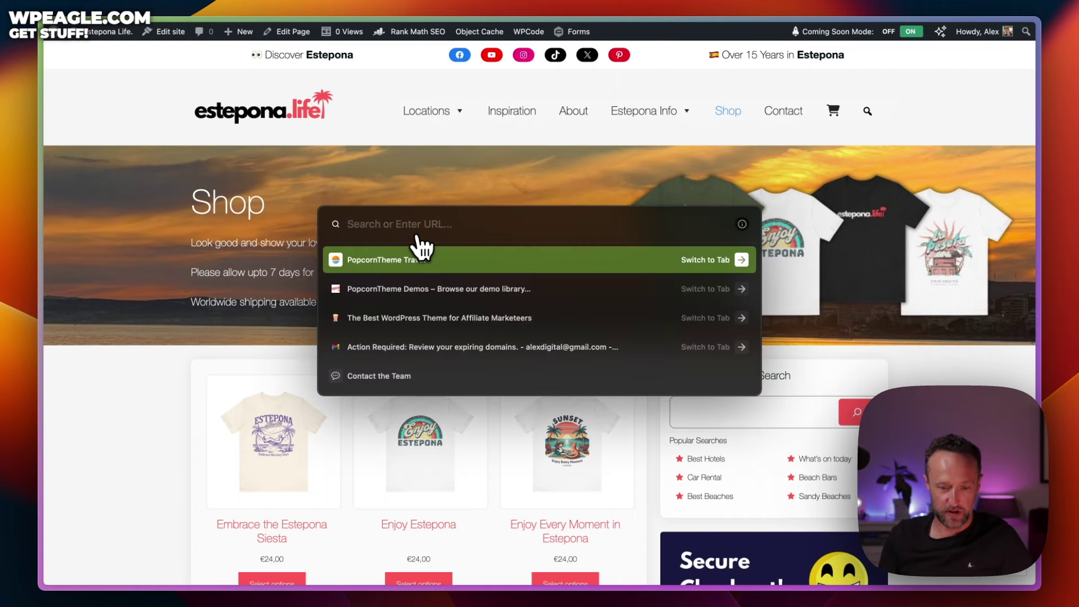
text(kitt)
key(Return)
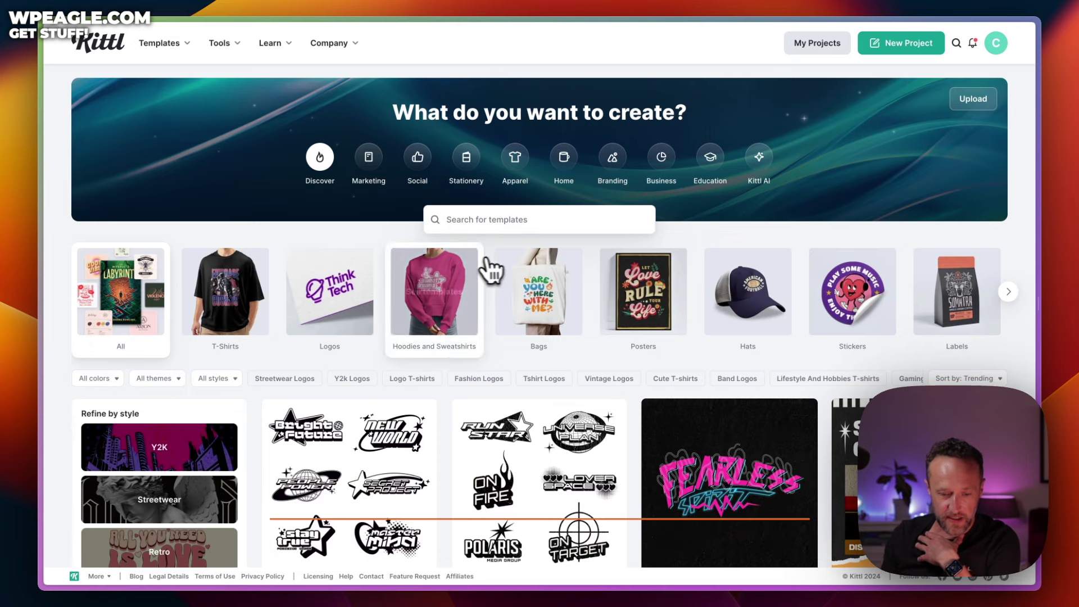
- Show Kittl's T-Shirts templates and browse the available designs
click(258, 306)
scroll(495, 337, down, 3)
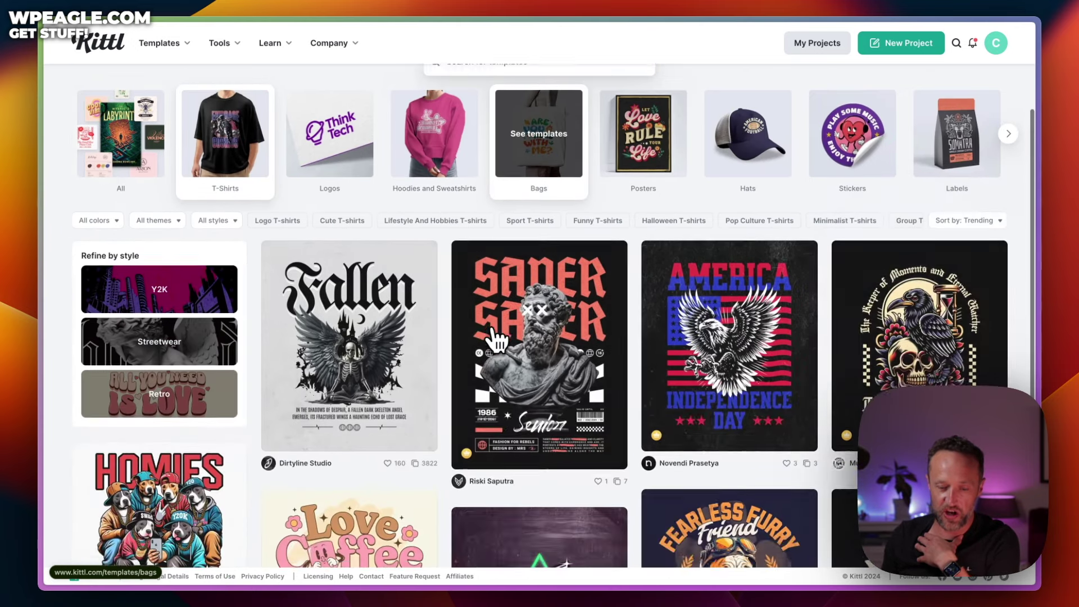
scroll(496, 337, down, 2)
scroll(725, 315, down, 4)
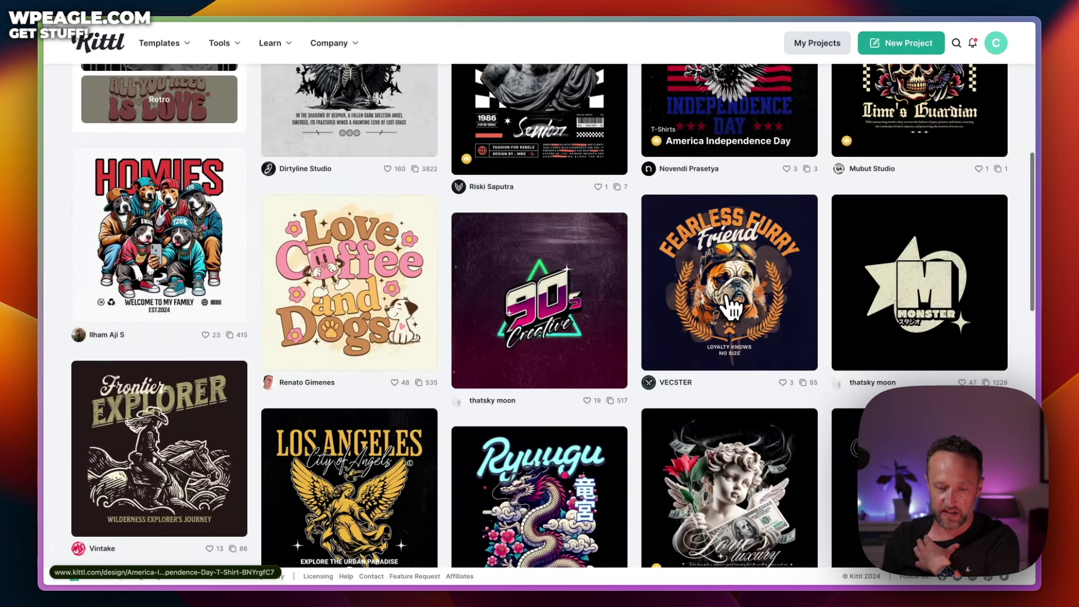
scroll(731, 306, up, 10)
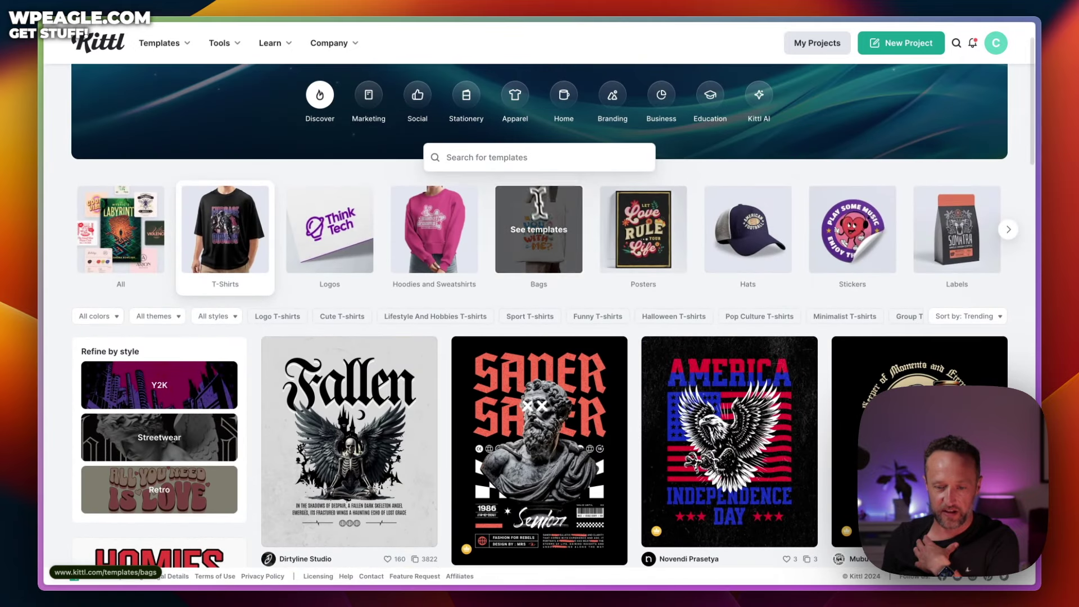
- Search Kittl's templates for "sun tshirt"
text(su)
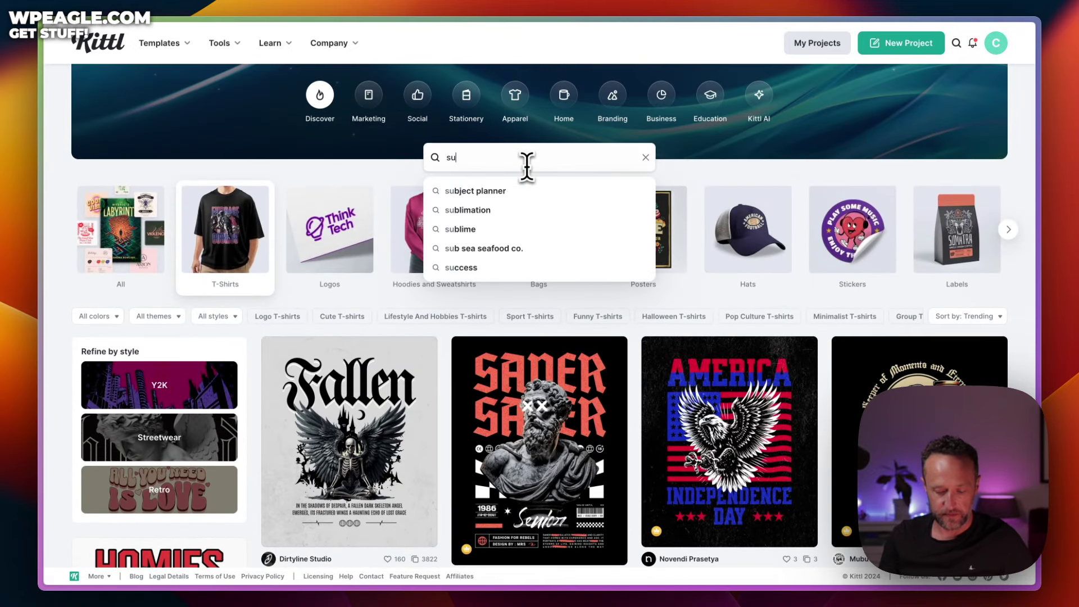
text(n tshirt)
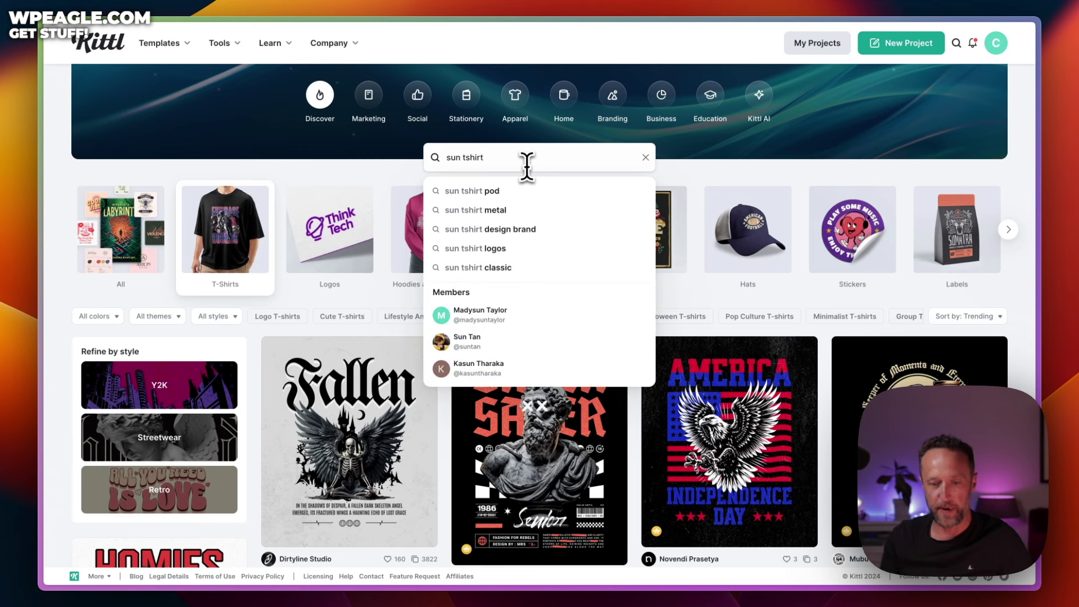
key(Return)
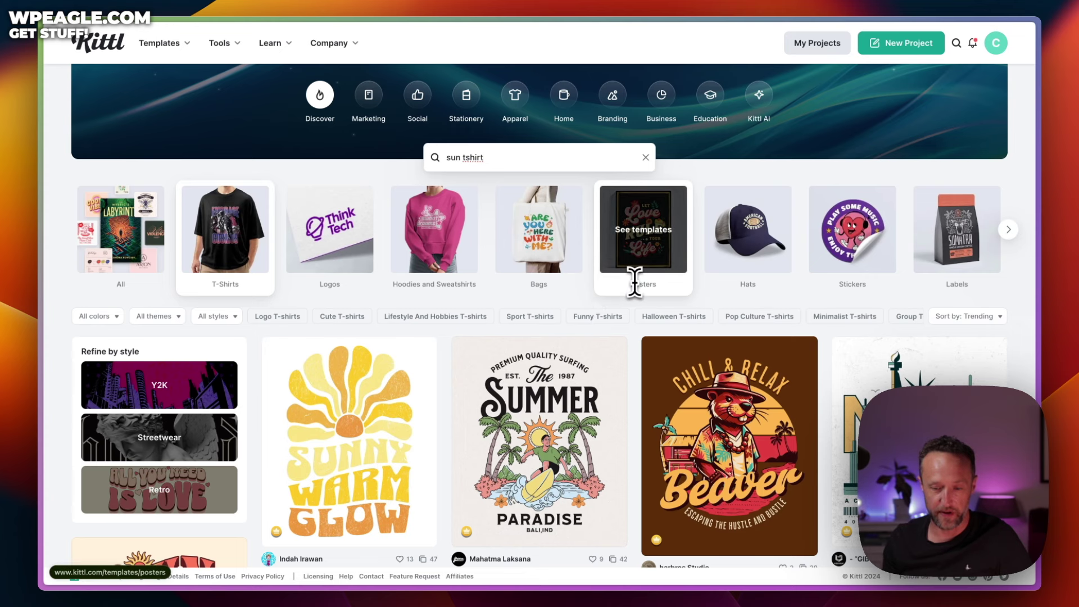
- Browse the sun T-shirt designs and open the California Coastal Heaven template for editing
scroll(600, 313, down, 3)
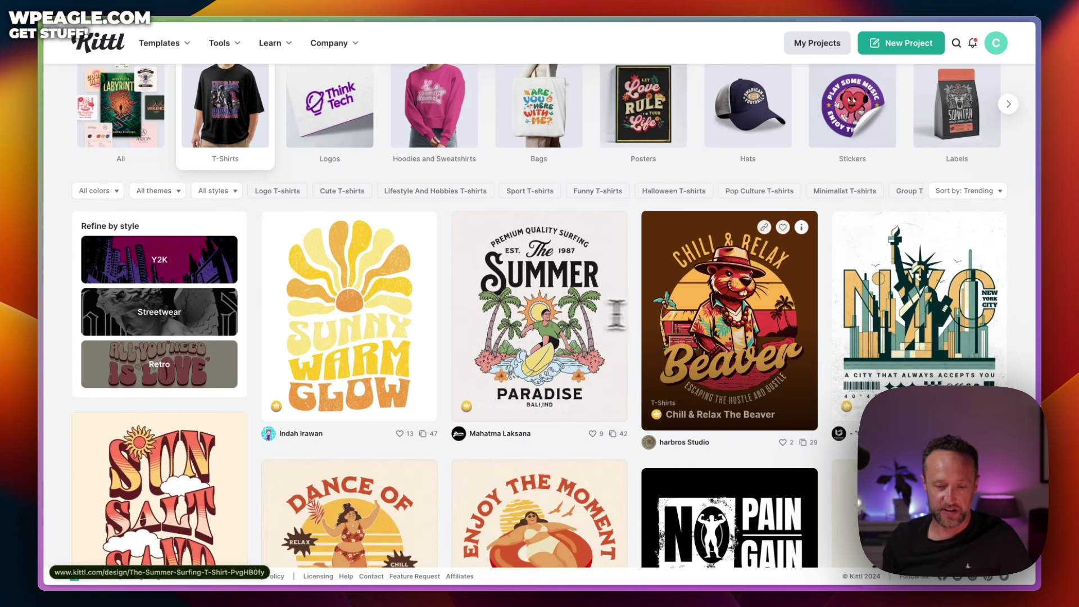
scroll(463, 269, down, 2)
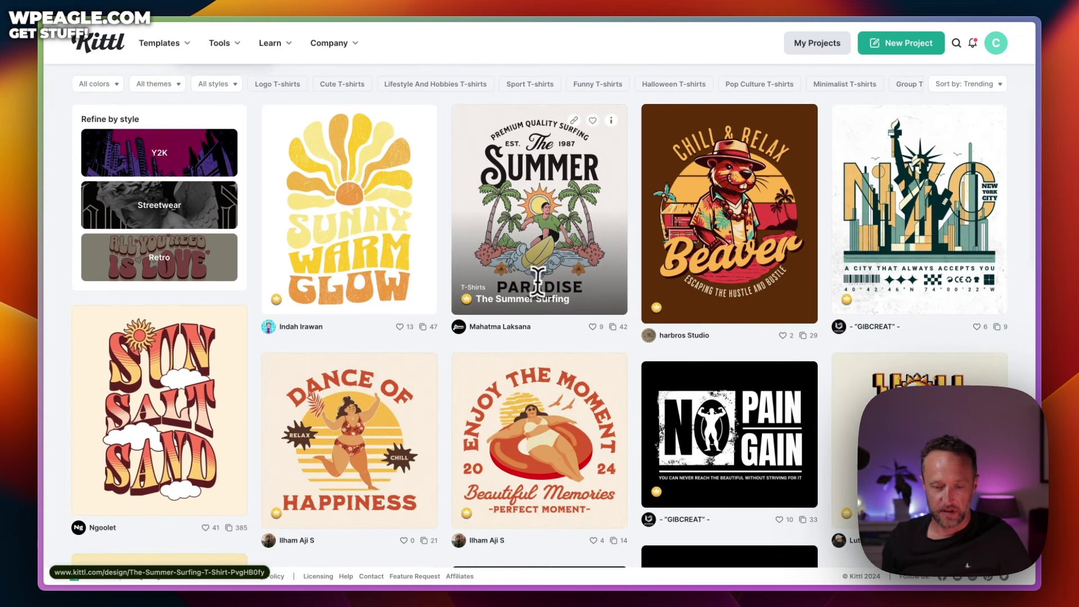
scroll(393, 225, down, 1)
scroll(537, 186, down, 1)
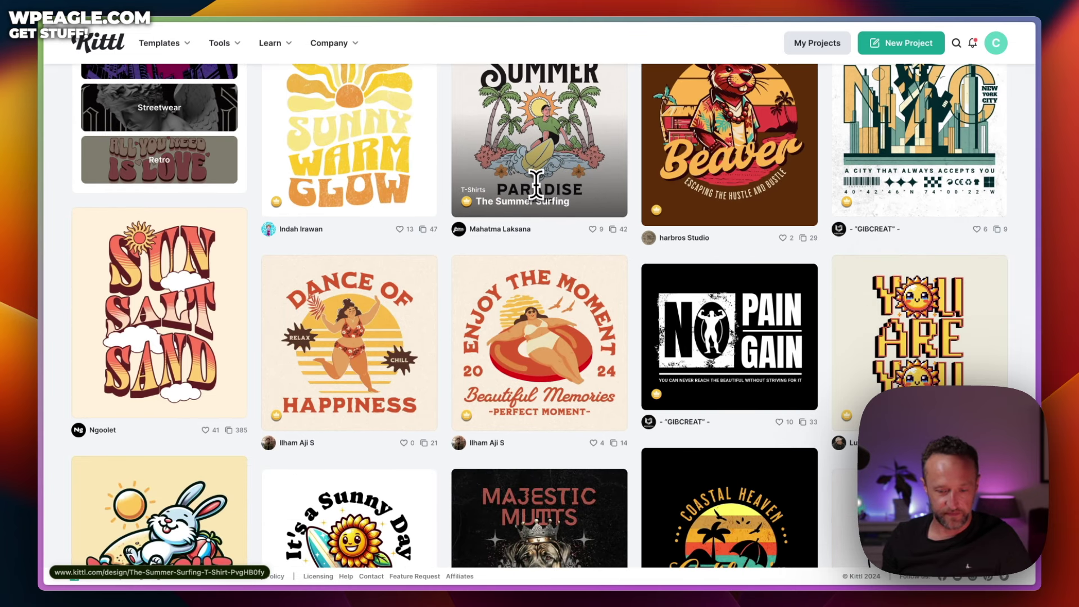
scroll(584, 191, down, 1)
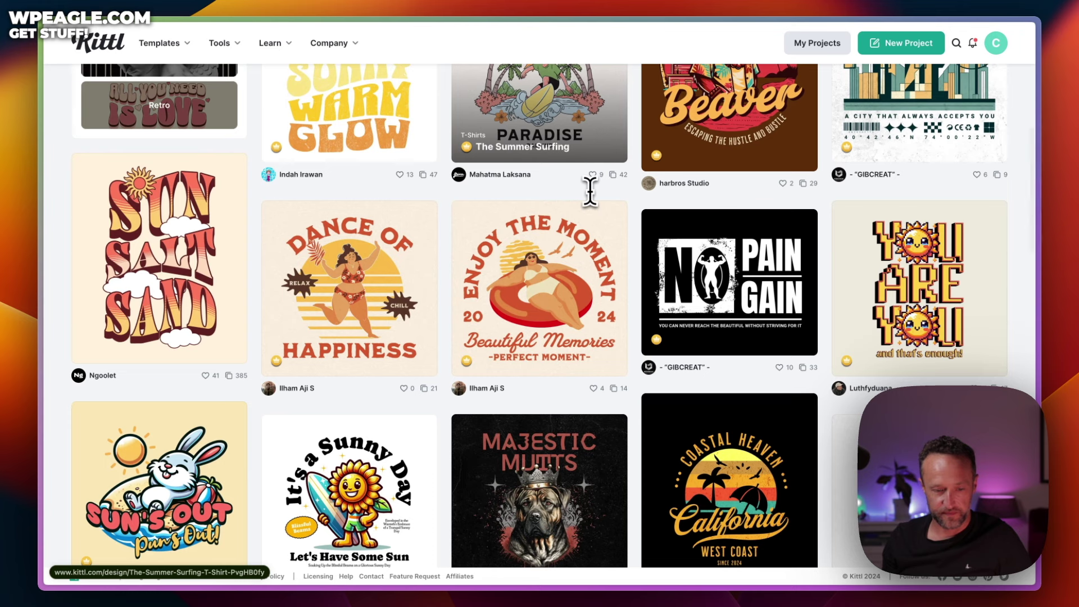
scroll(336, 240, down, 2)
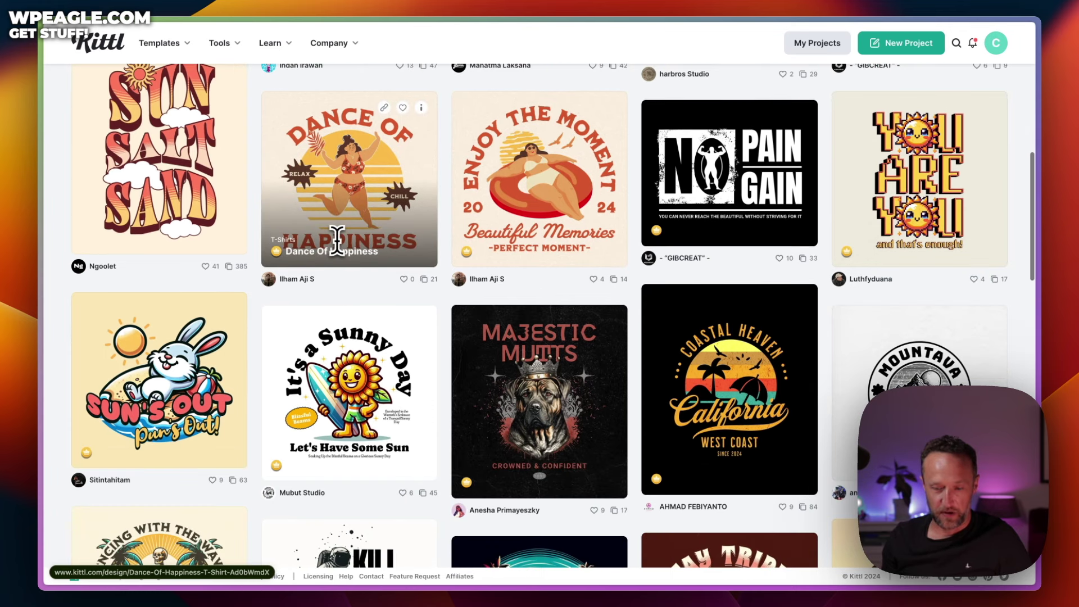
scroll(560, 198, down, 1)
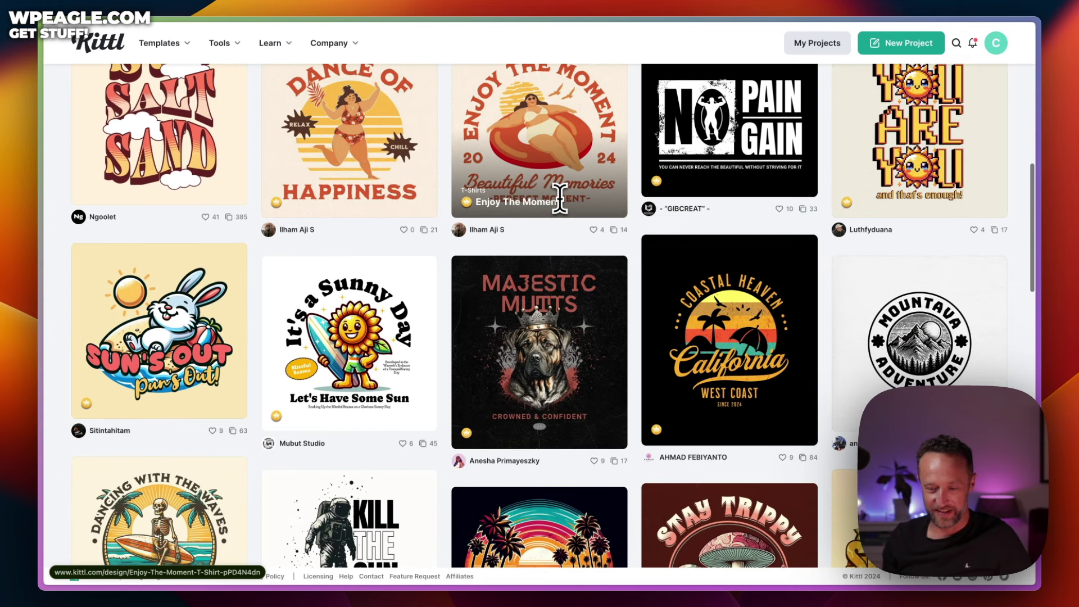
click(559, 198)
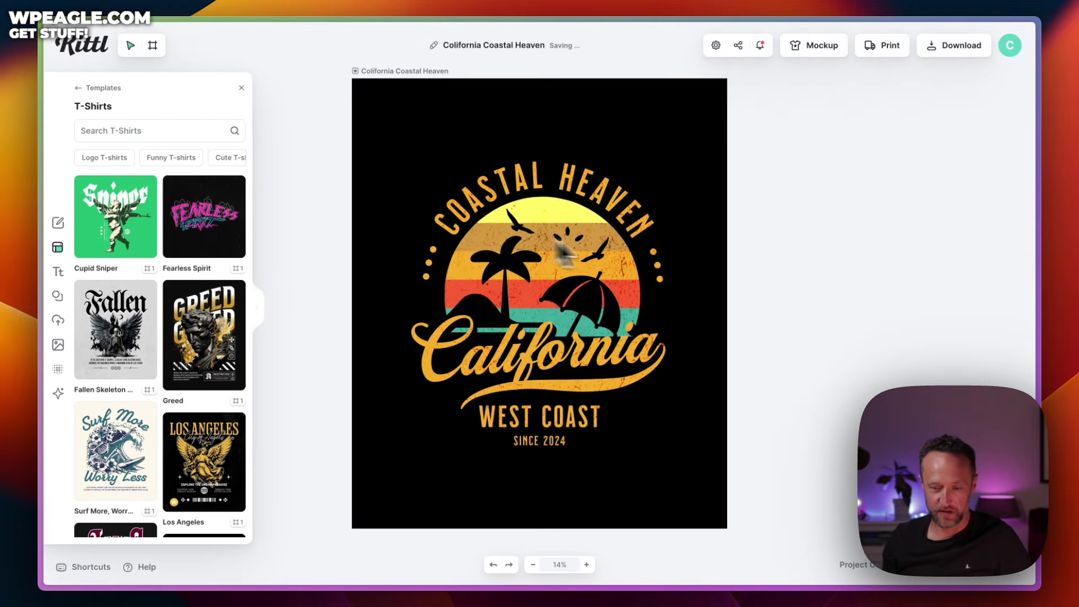
- Replace the "California" script text in the T-shirt design with "Estepona"
click(551, 349)
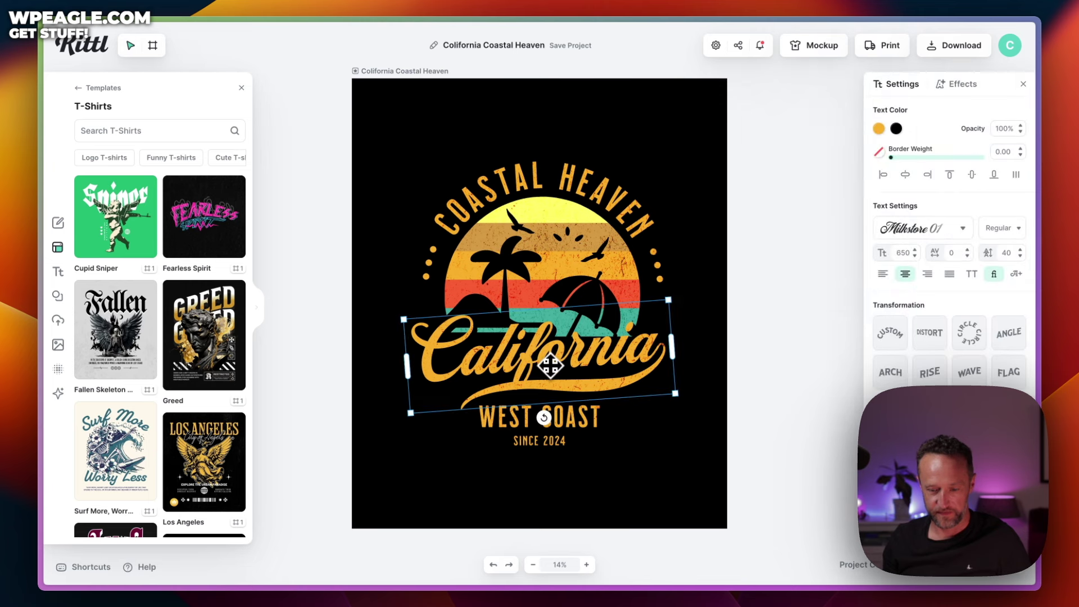
double_click(550, 366)
key(ctrl+a)
text(Estepona)
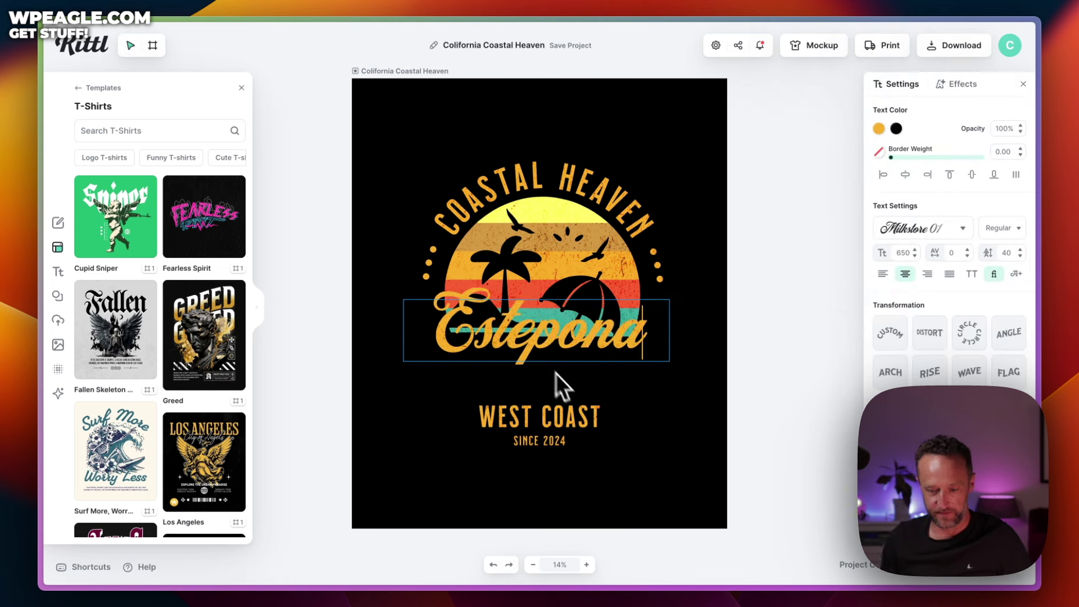
key(Escape)
- Change the "WEST COAST" line to "SOUTH COAST" and return to Kittl's homepage
click(573, 422)
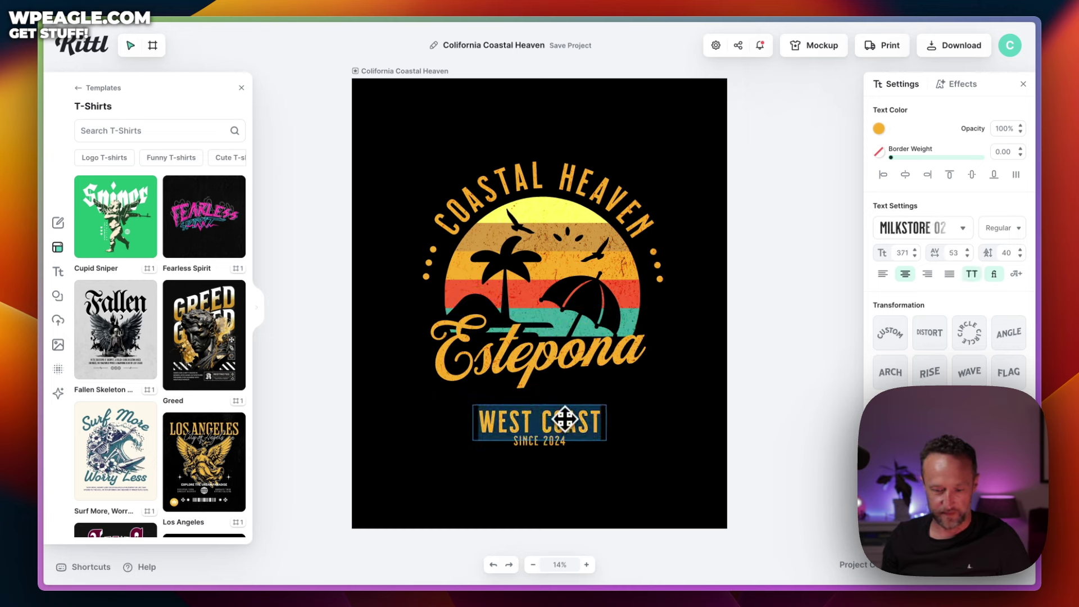
text(EA)
text(U)
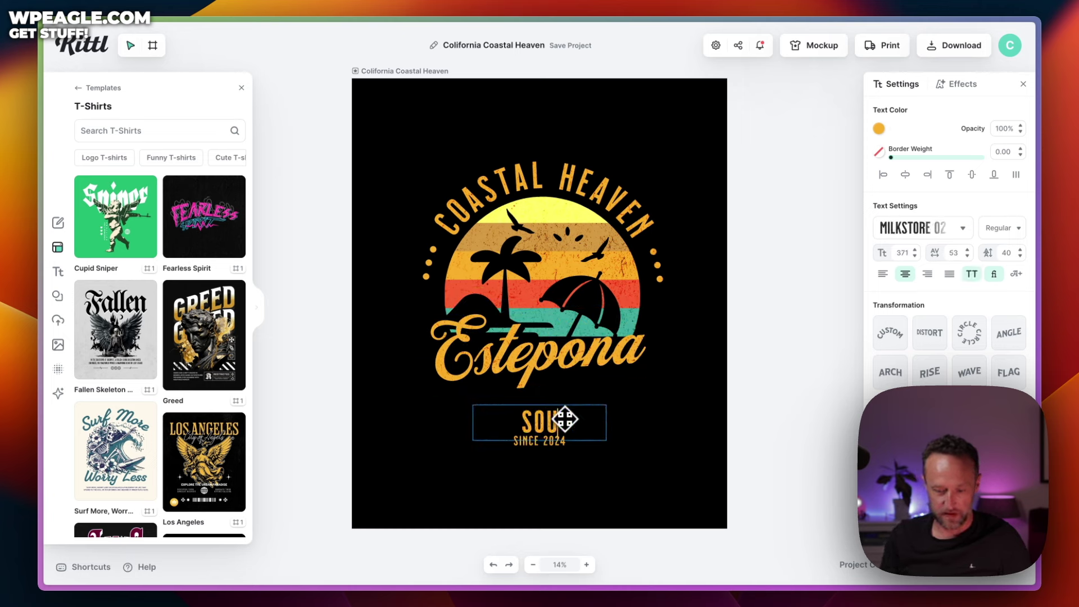
text(TH COA)
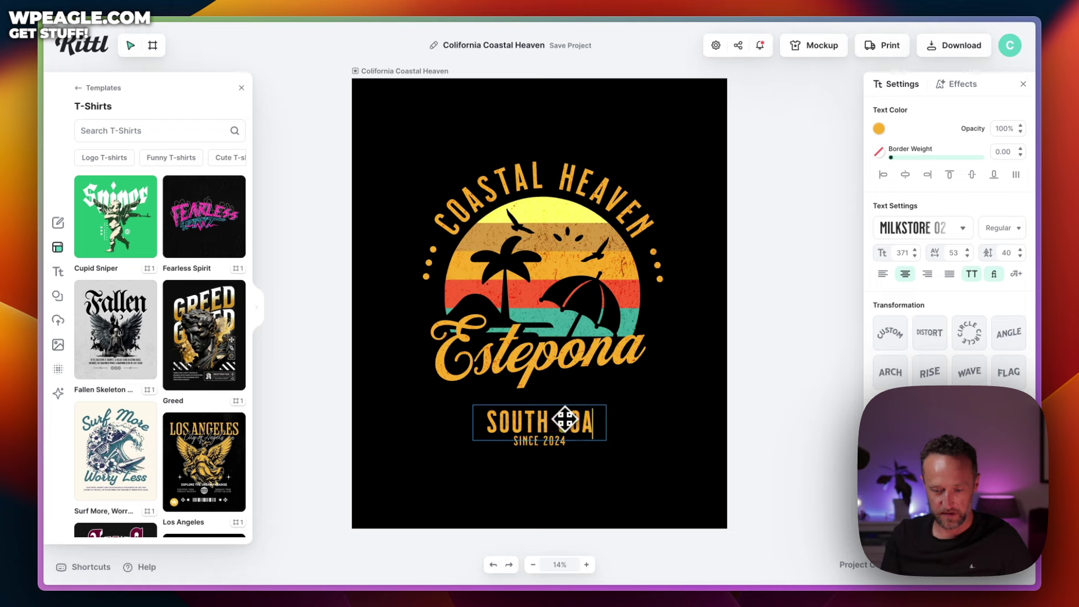
text(ST)
key(Escape)
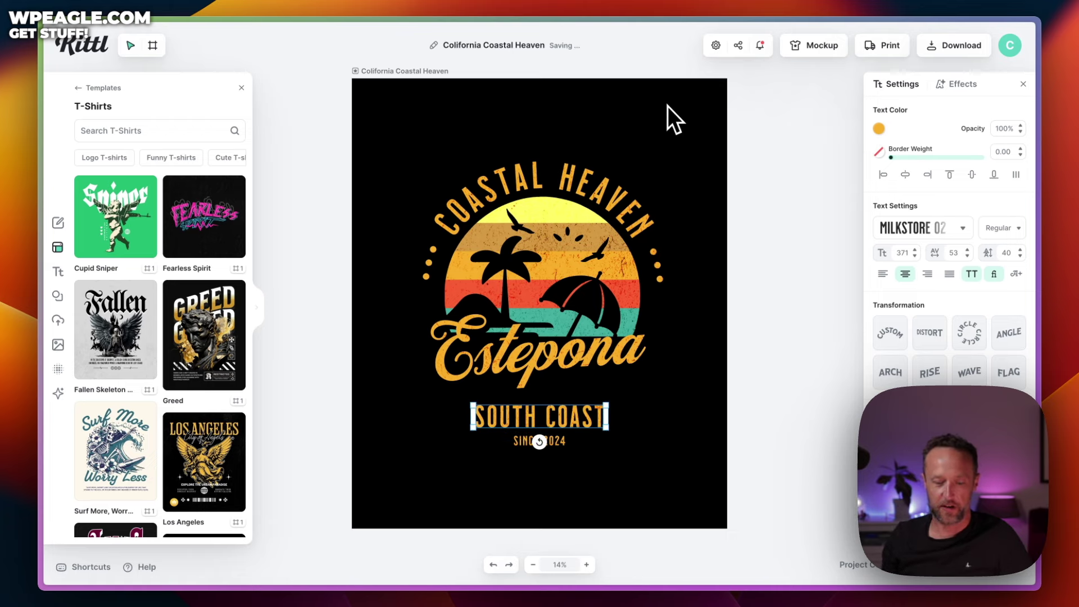
click(752, 118)
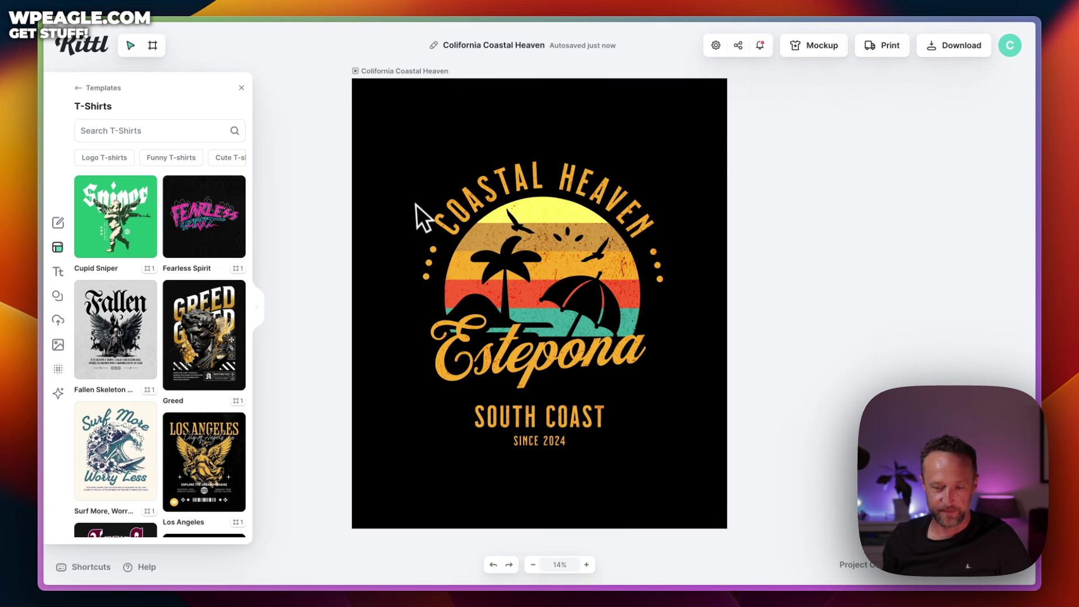
click(96, 48)
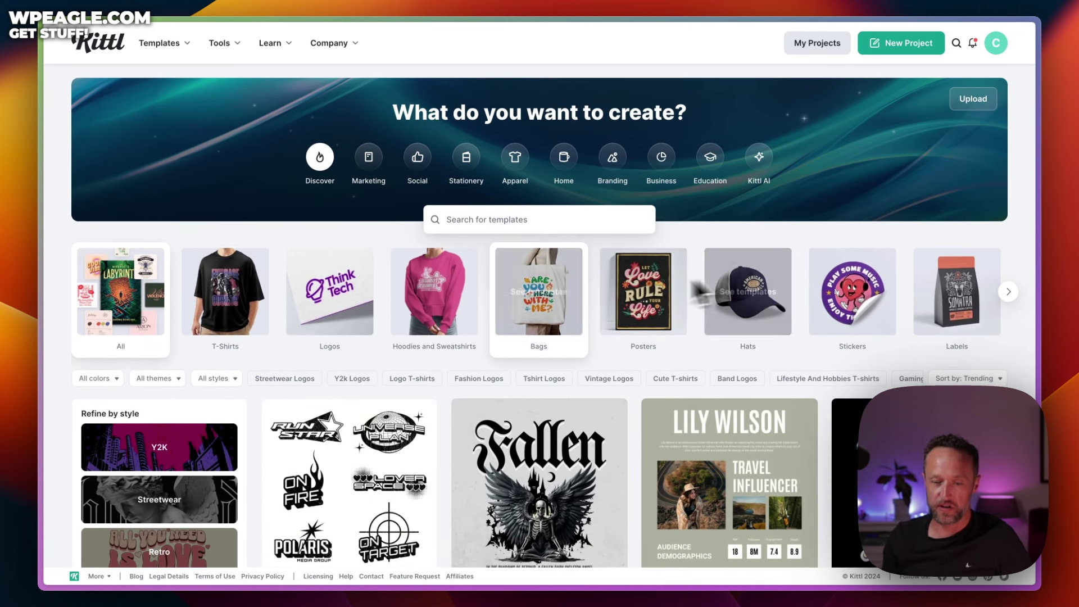
- Switch to the Estepona Life shop tab and open the Embrace the Estepona Siesta T-shirt's product page
mouse_move(39, 158)
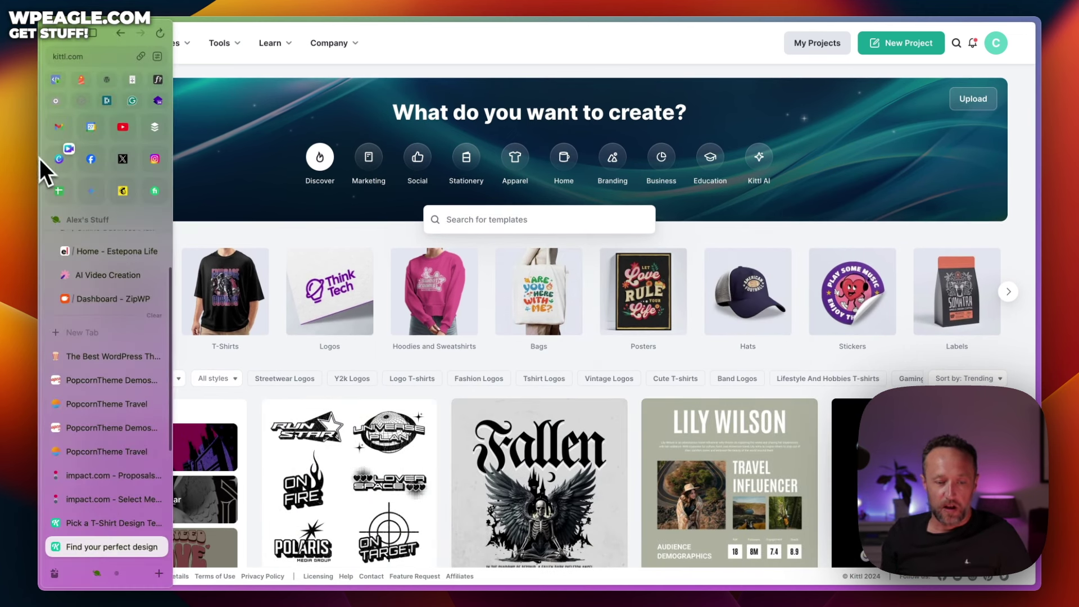
click(96, 257)
scroll(478, 272, down, 3)
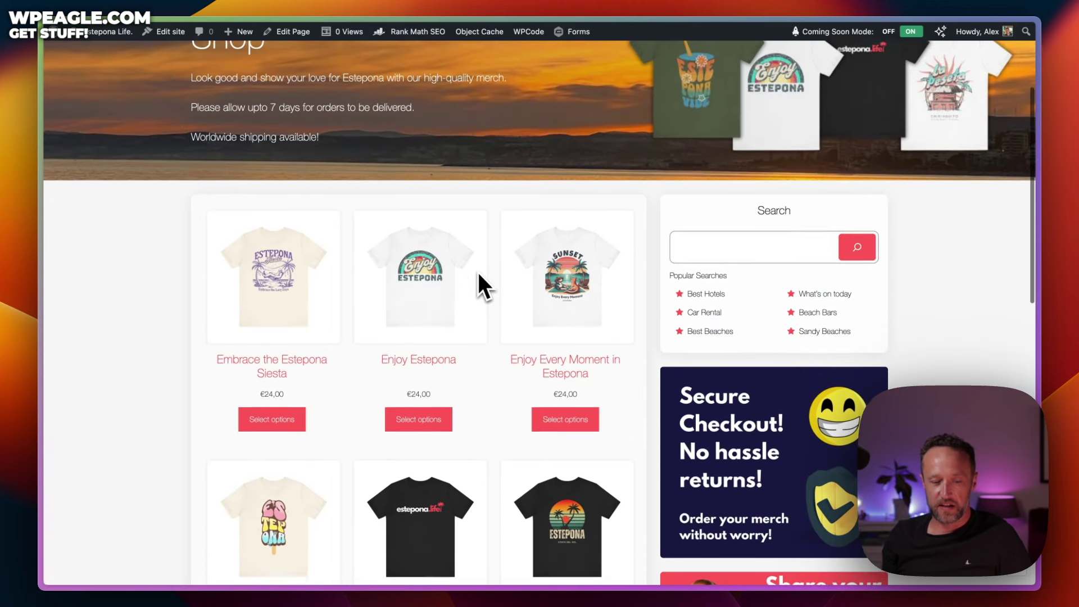
click(288, 286)
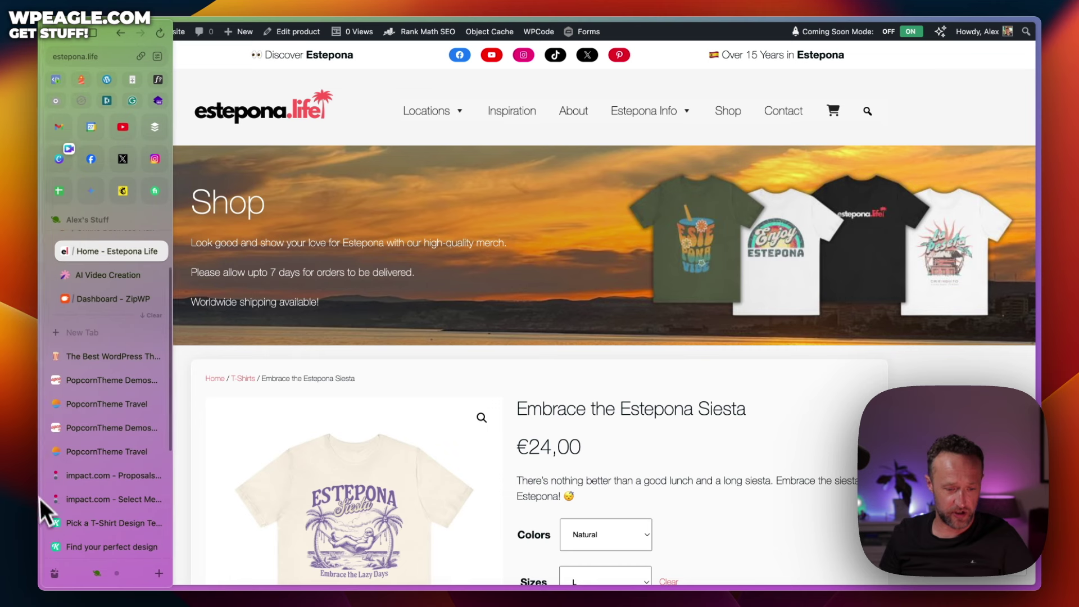
- Open Printify's store products page in a new browser tab
mouse_move(52, 353)
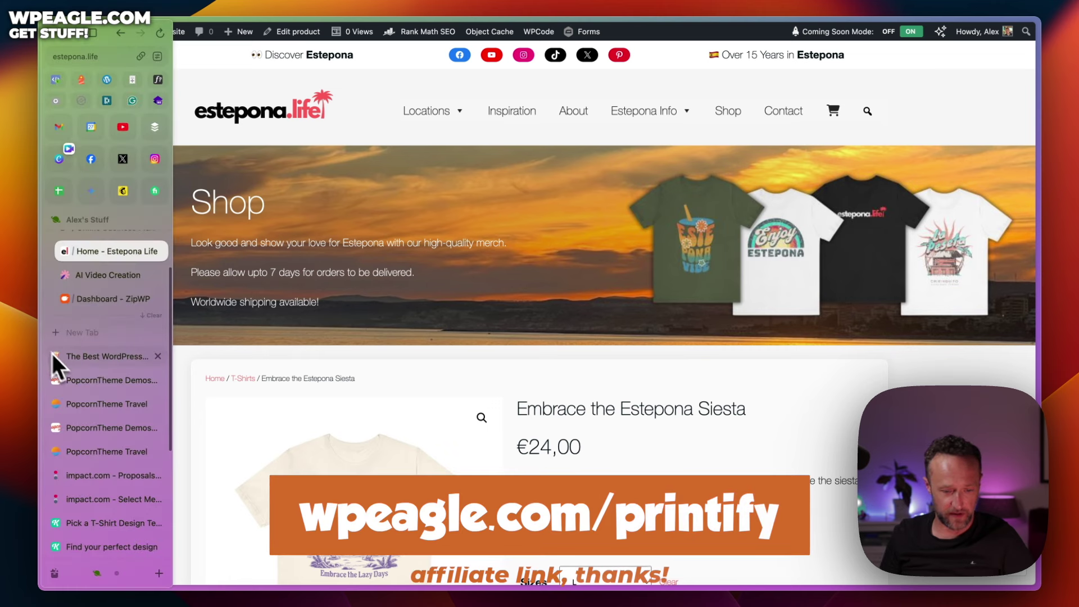
scroll(97, 366, down, 5)
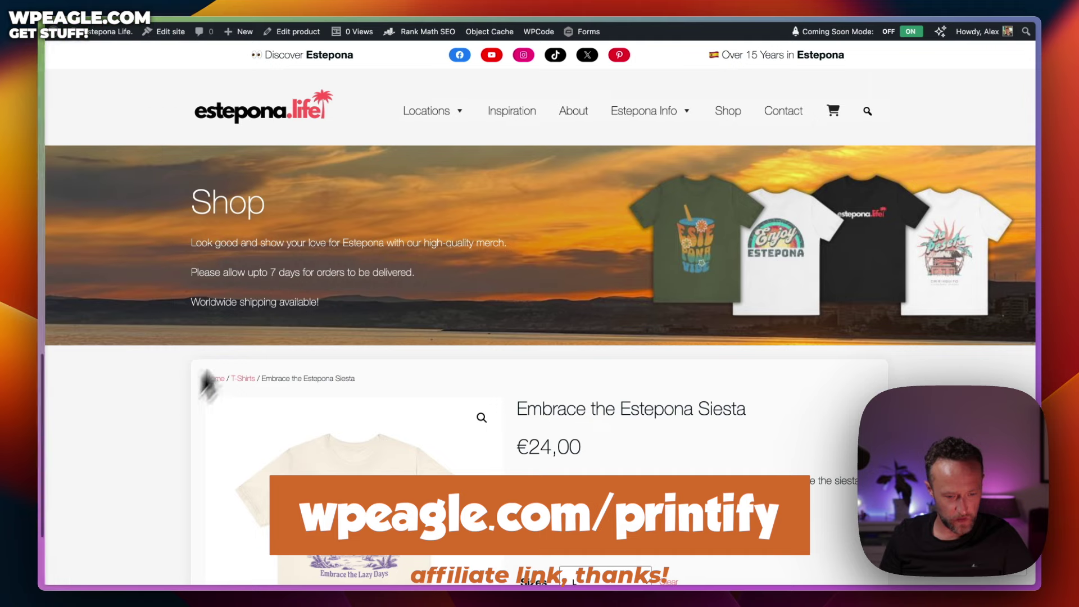
key(super+t)
text(prin)
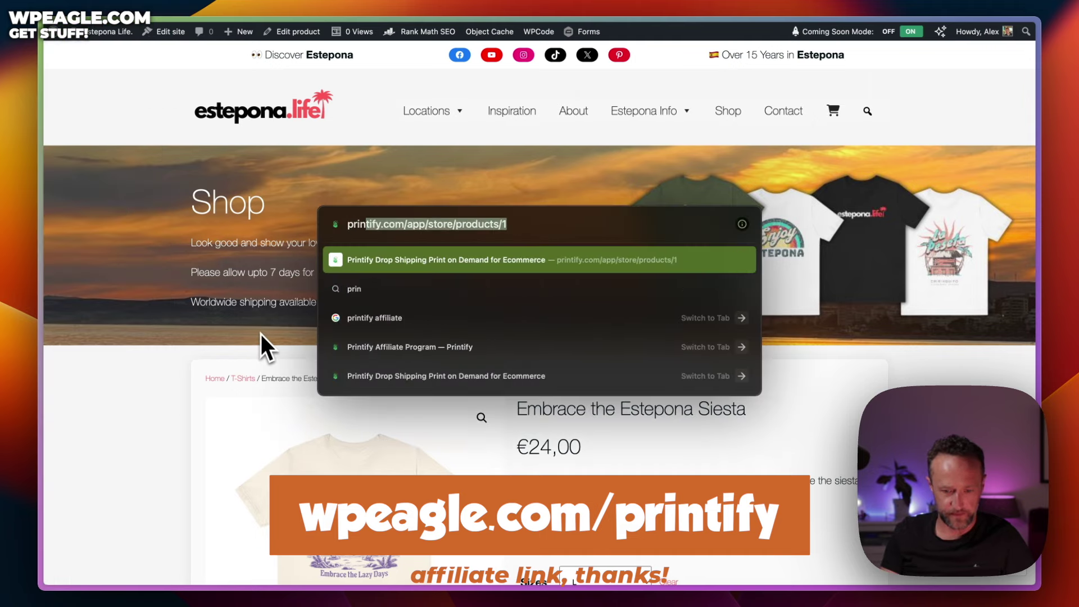
key(Return)
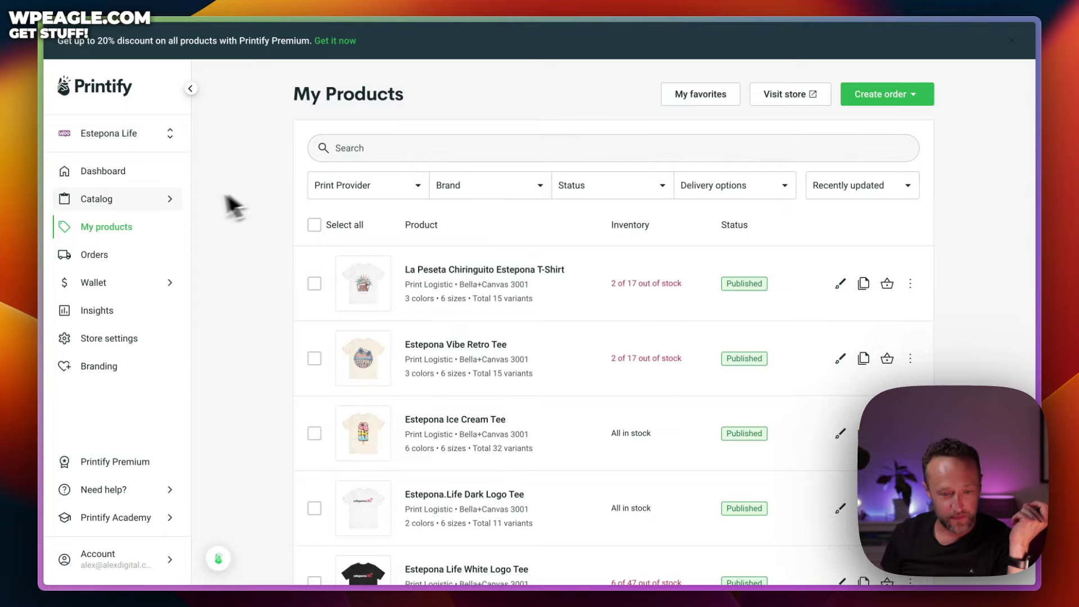
- Browse the catalog's men's T-shirts and open the Unisex Jersey Short Sleeve Tee by Bella+Canvas
mouse_move(141, 196)
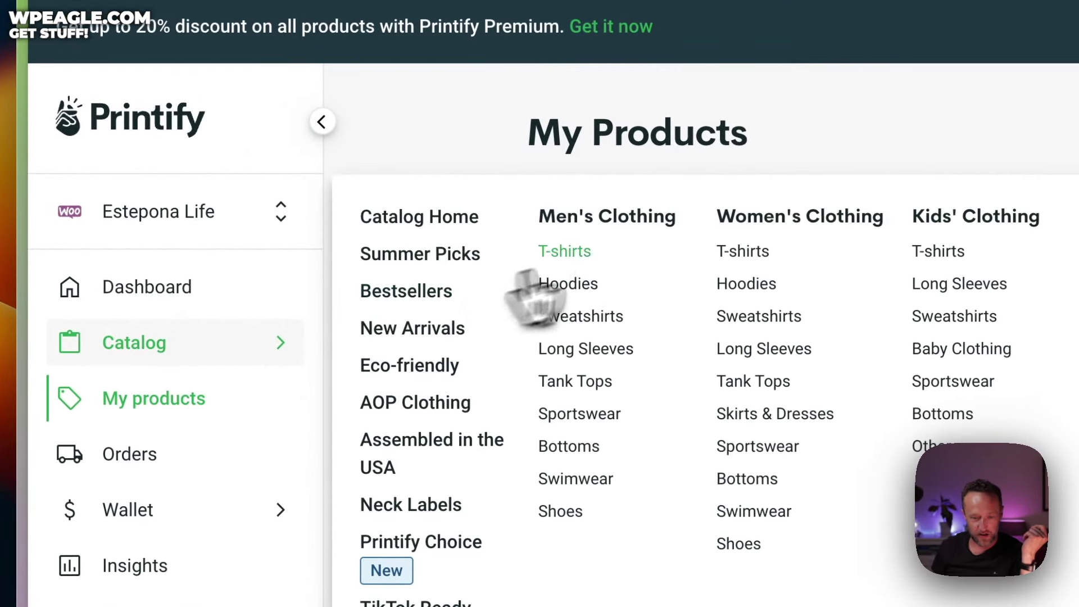
click(562, 251)
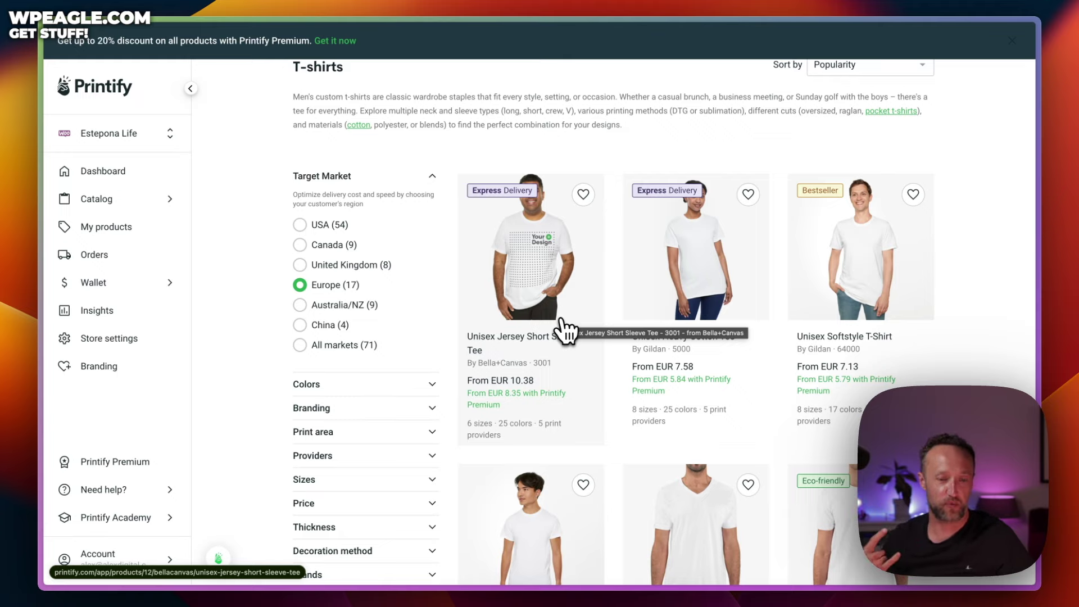
click(524, 284)
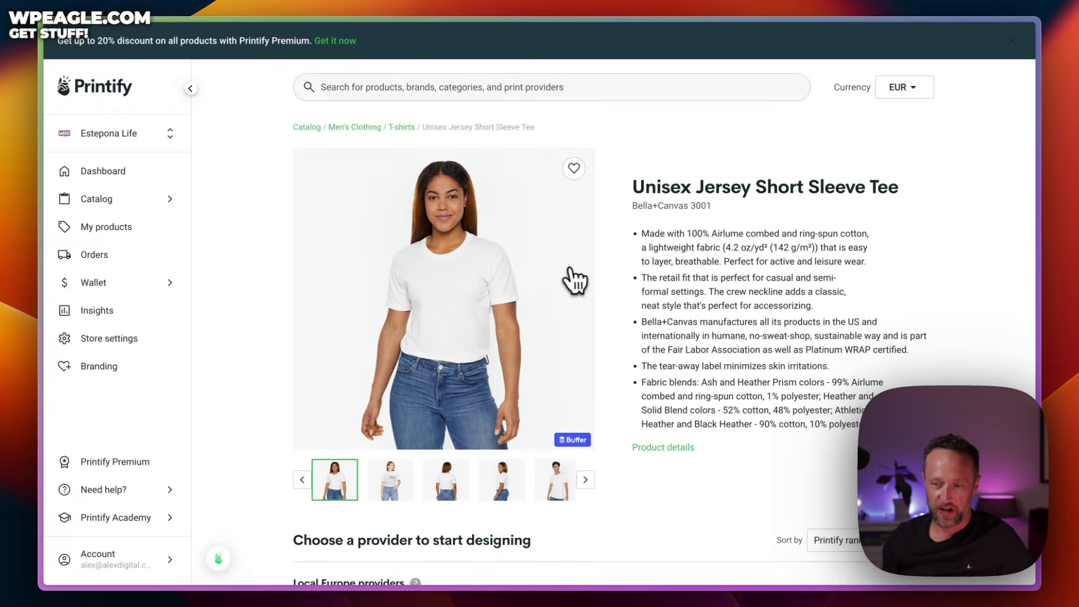
- Review the tee's product description and compare the local Europe print providers' locations, prices, shipping and colors
scroll(710, 272, down, 5)
scroll(713, 272, down, 4)
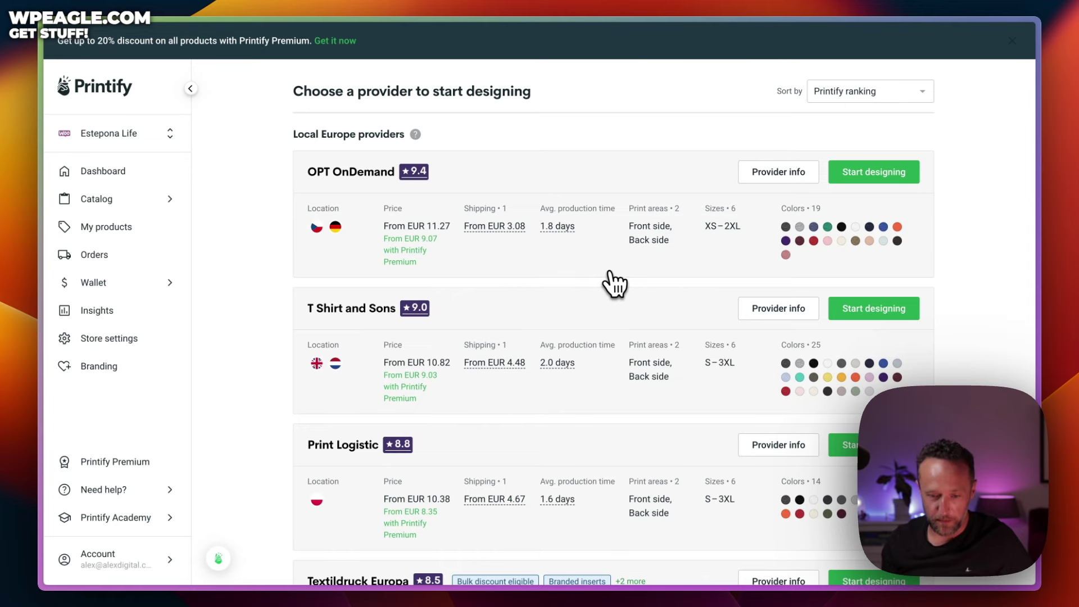
scroll(614, 284, down, 2)
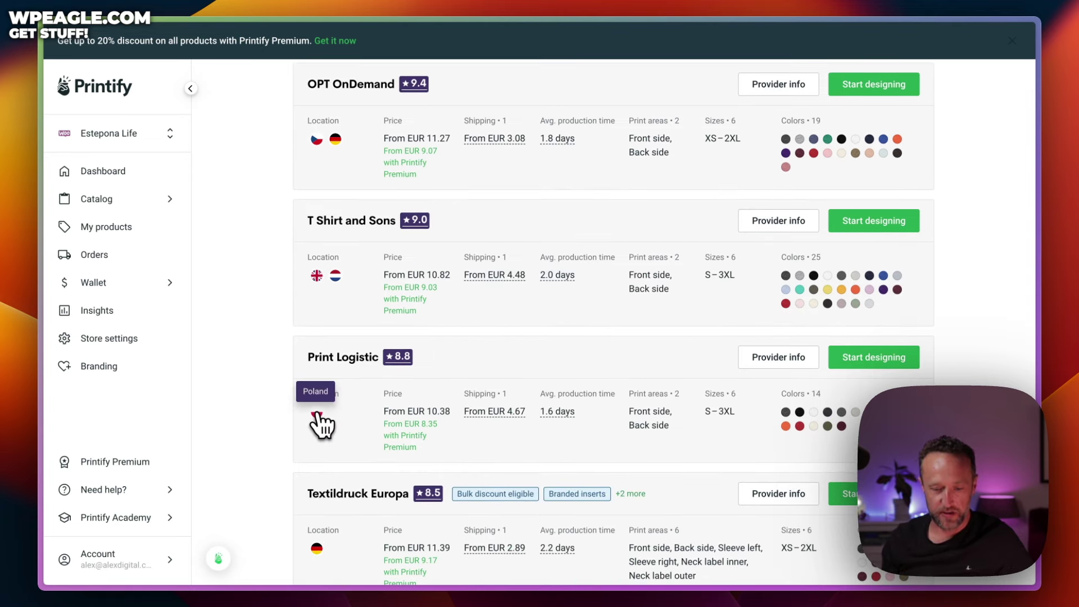
scroll(465, 361, up, 3)
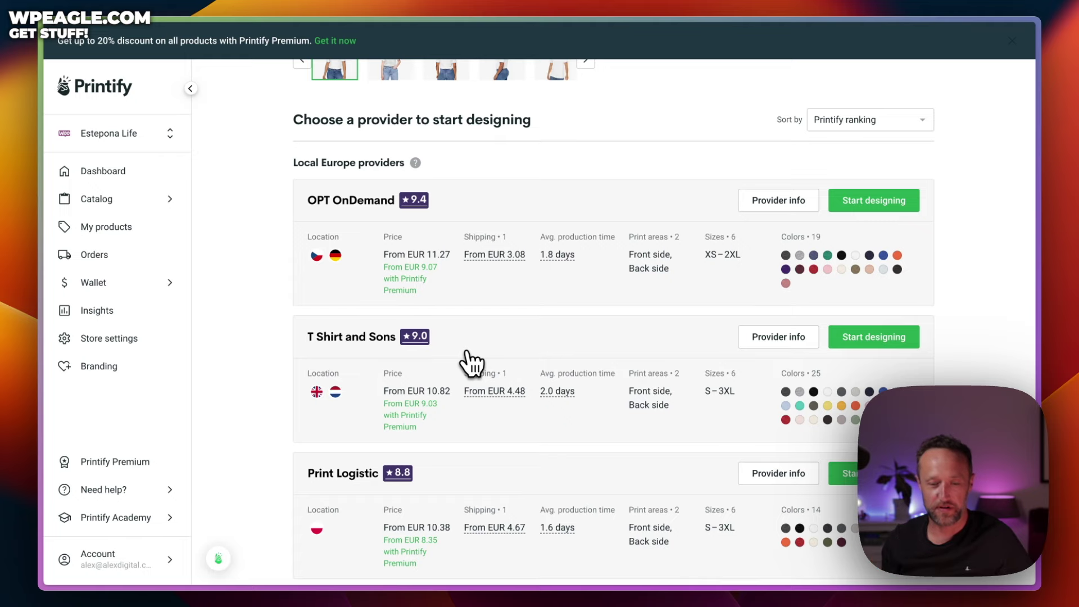
scroll(472, 362, up, 10)
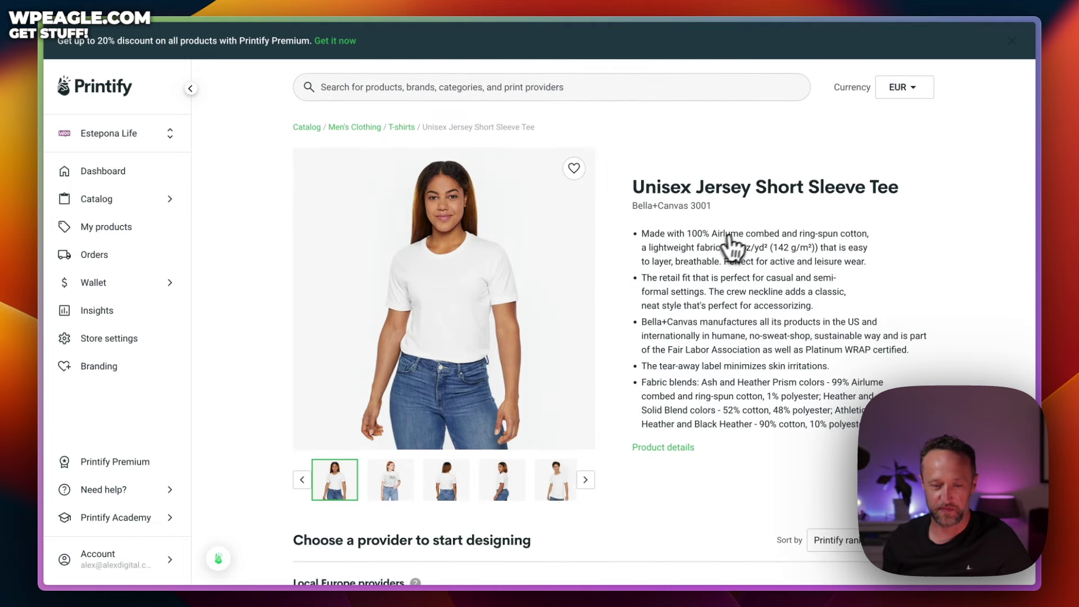
scroll(731, 246, down, 4)
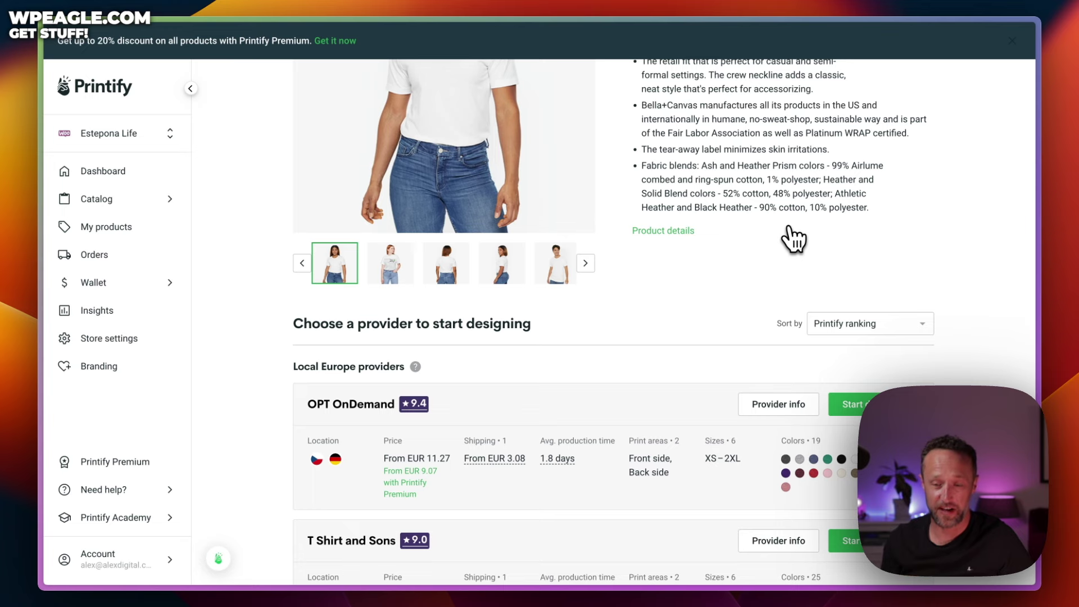
scroll(793, 239, down, 6)
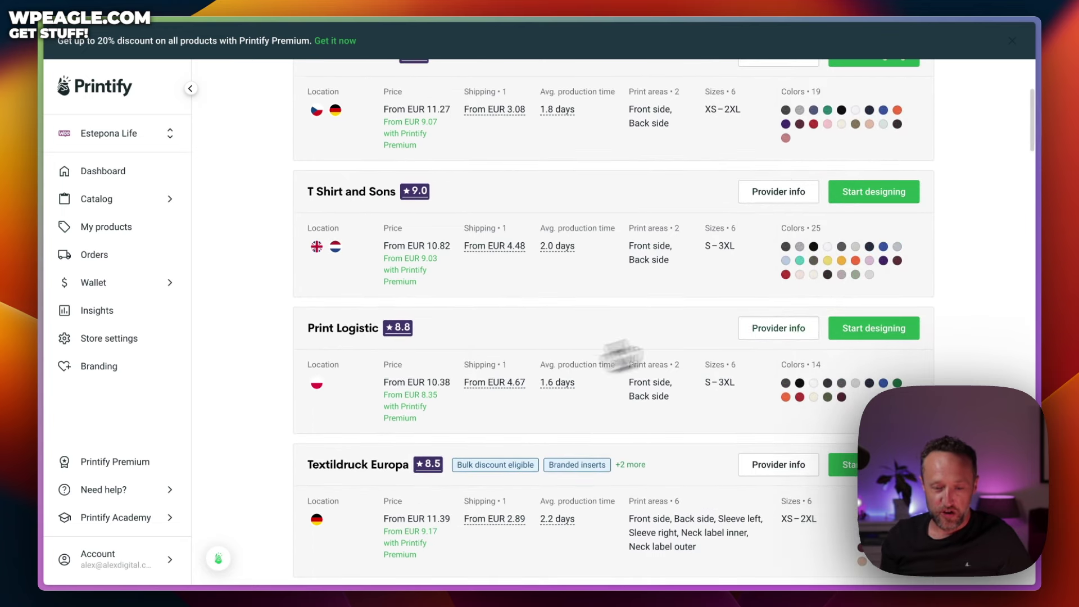
scroll(675, 314, up, 1)
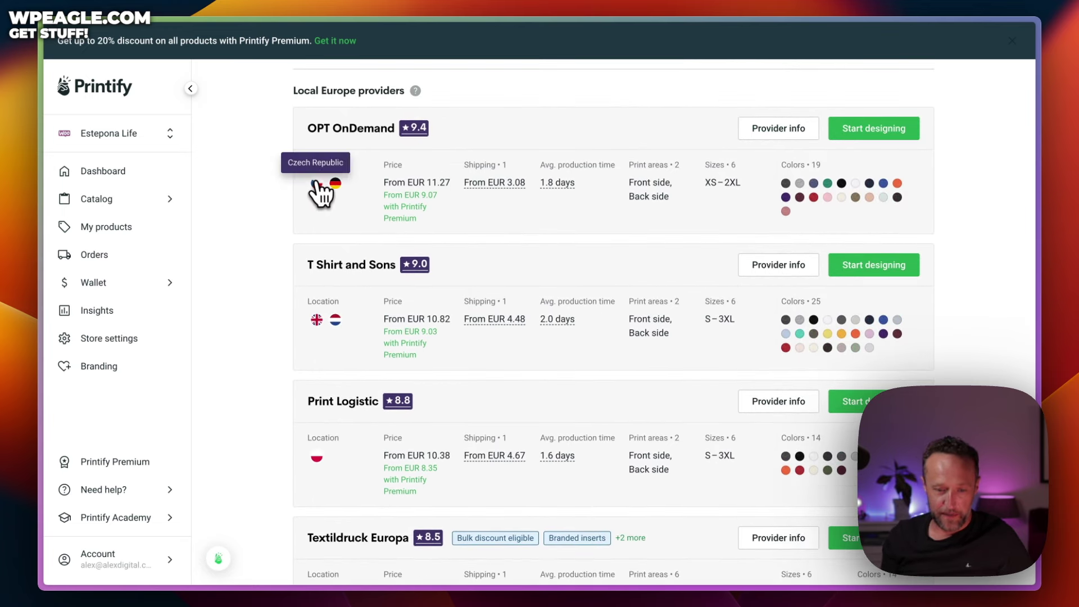
scroll(610, 150, down, 2)
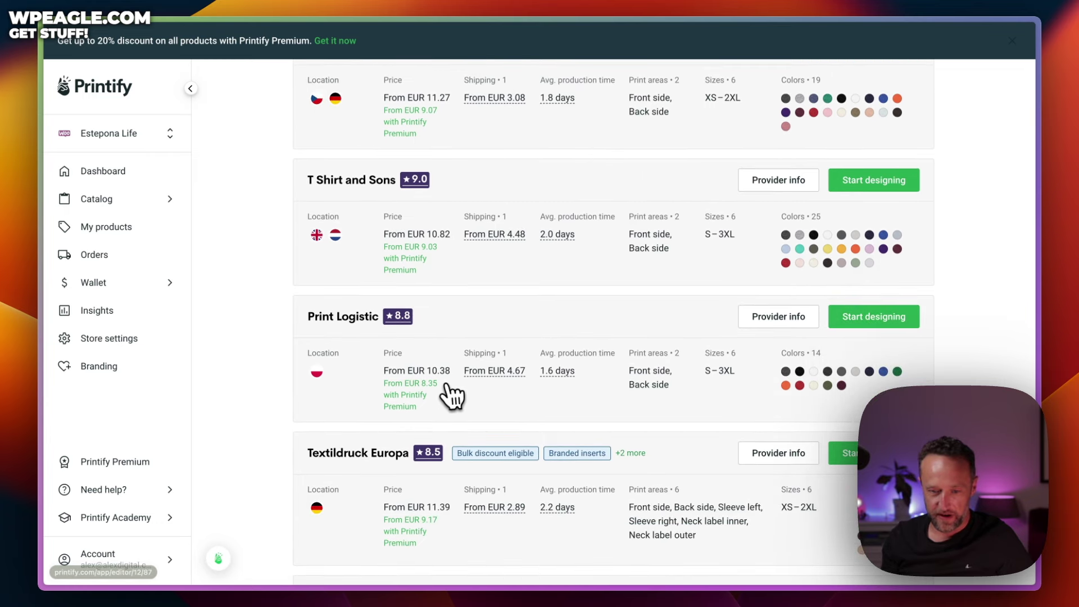
- Start designing the tee with the Print Logistic provider, skipping the product creator tour and dismissing the help tip
click(878, 325)
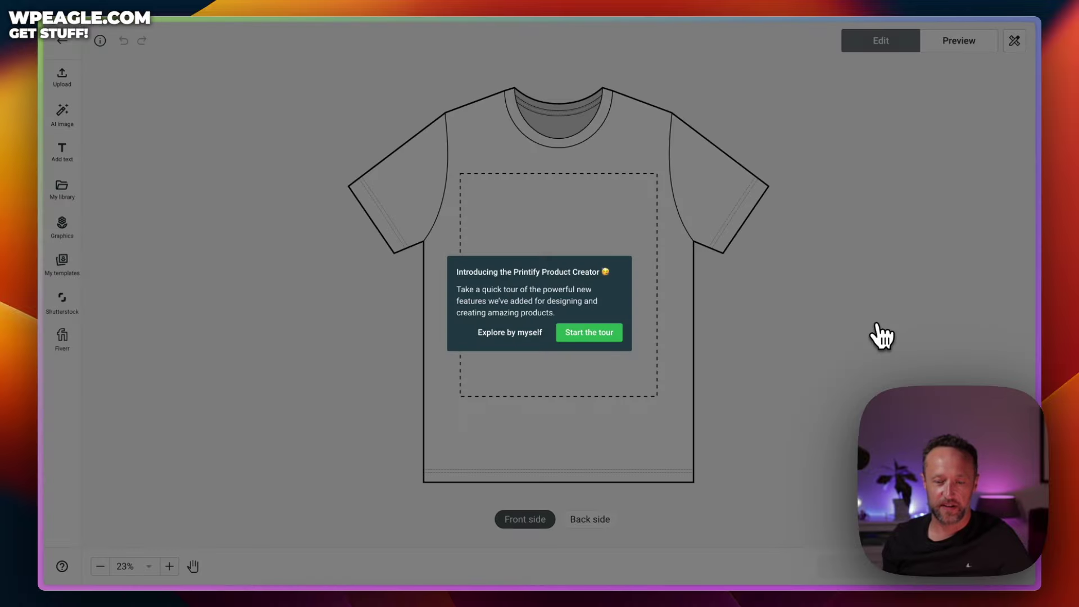
click(515, 333)
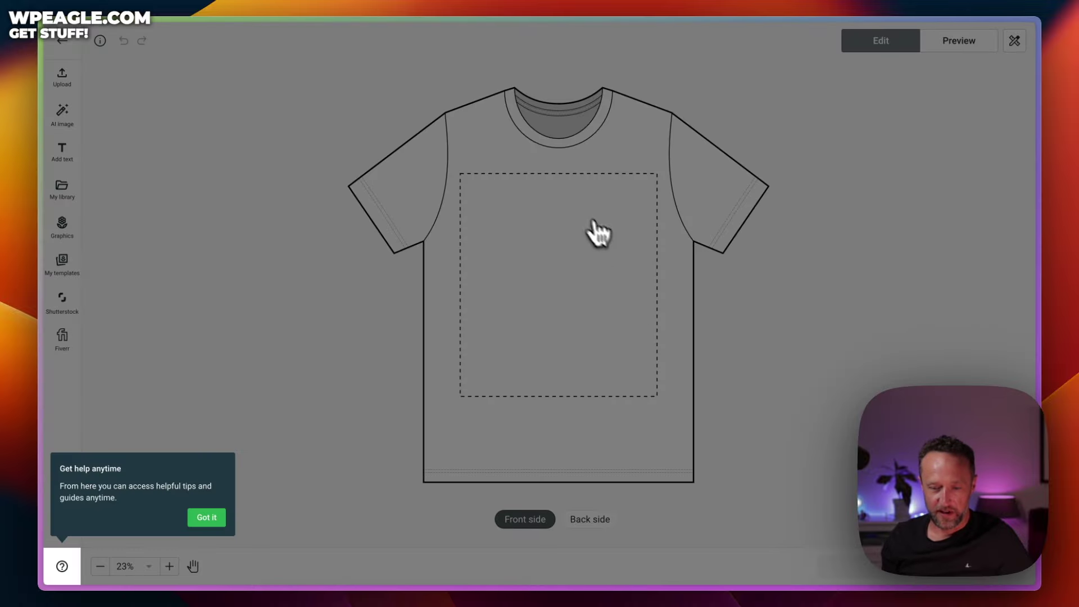
click(207, 516)
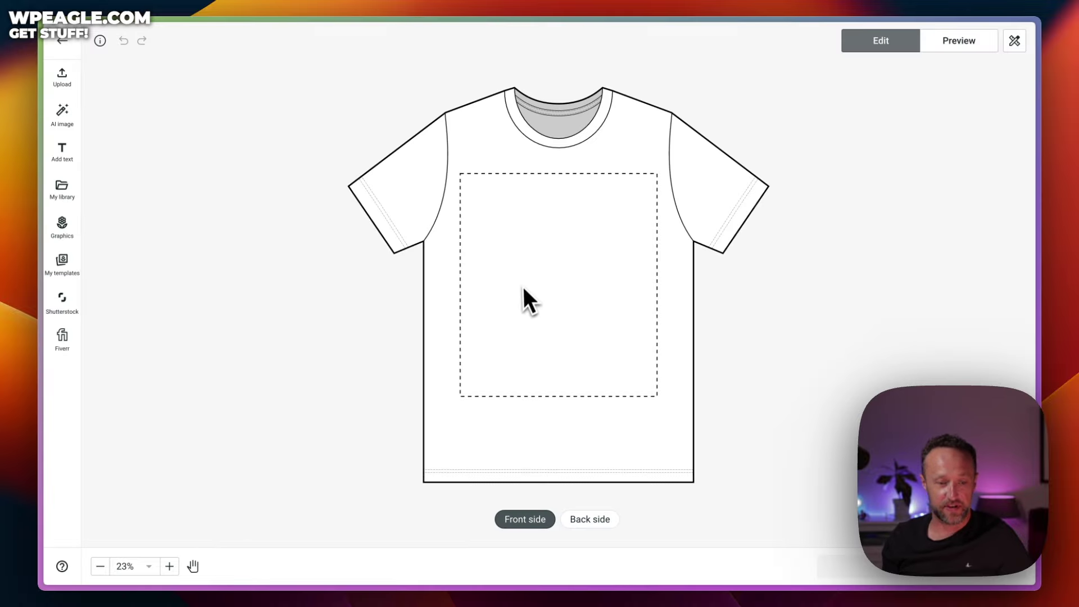